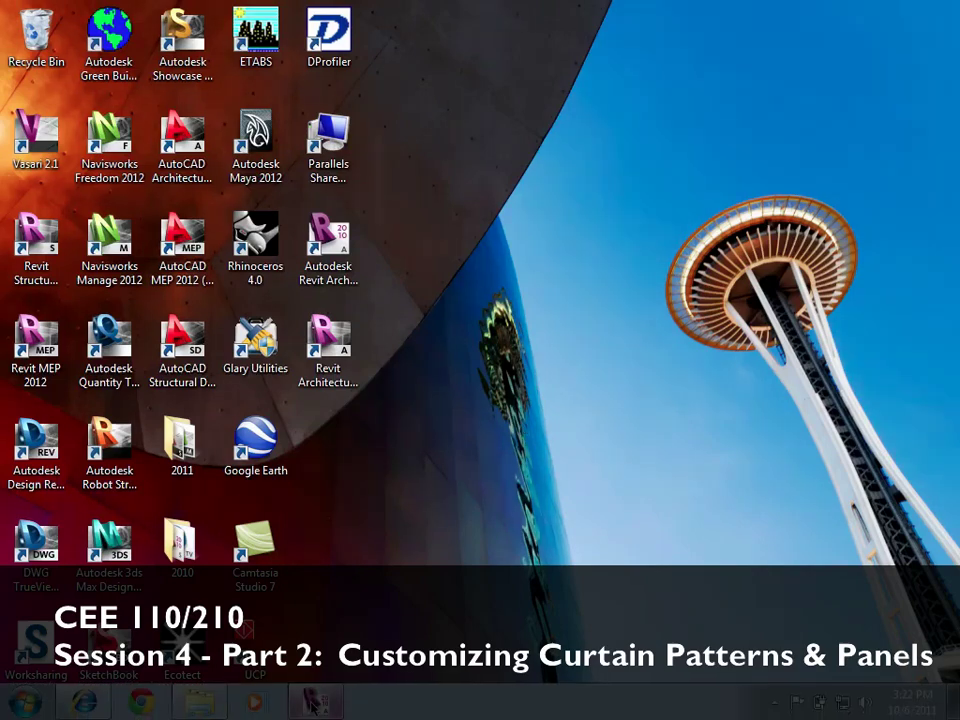
# - Switch to Autodesk Revit Architecture 2010
pyautogui.click(312, 703)
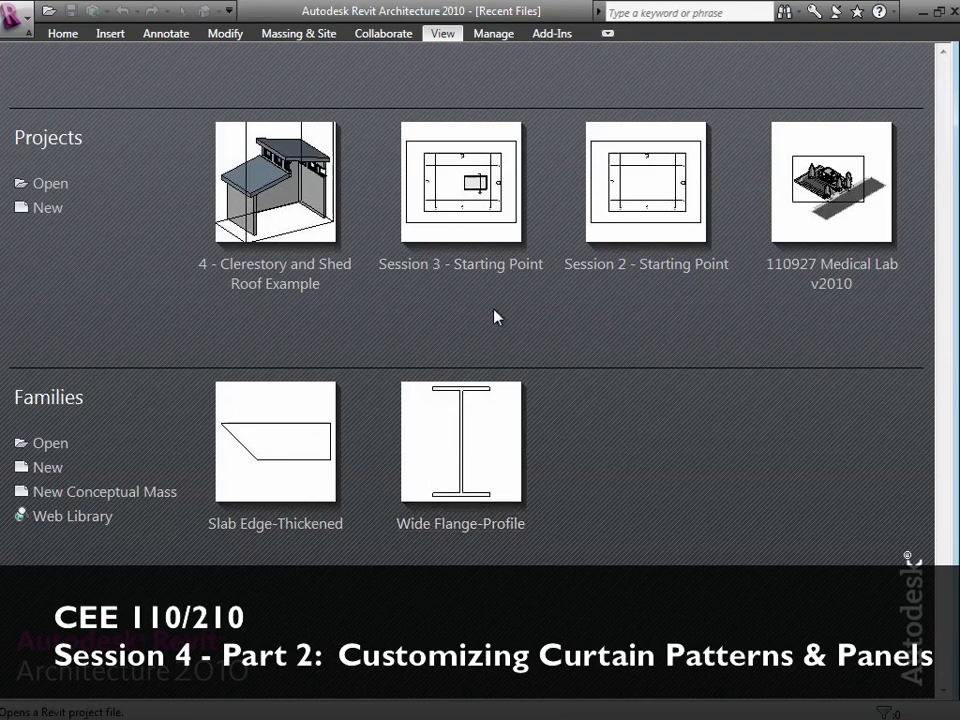
pyautogui.click(52, 186)
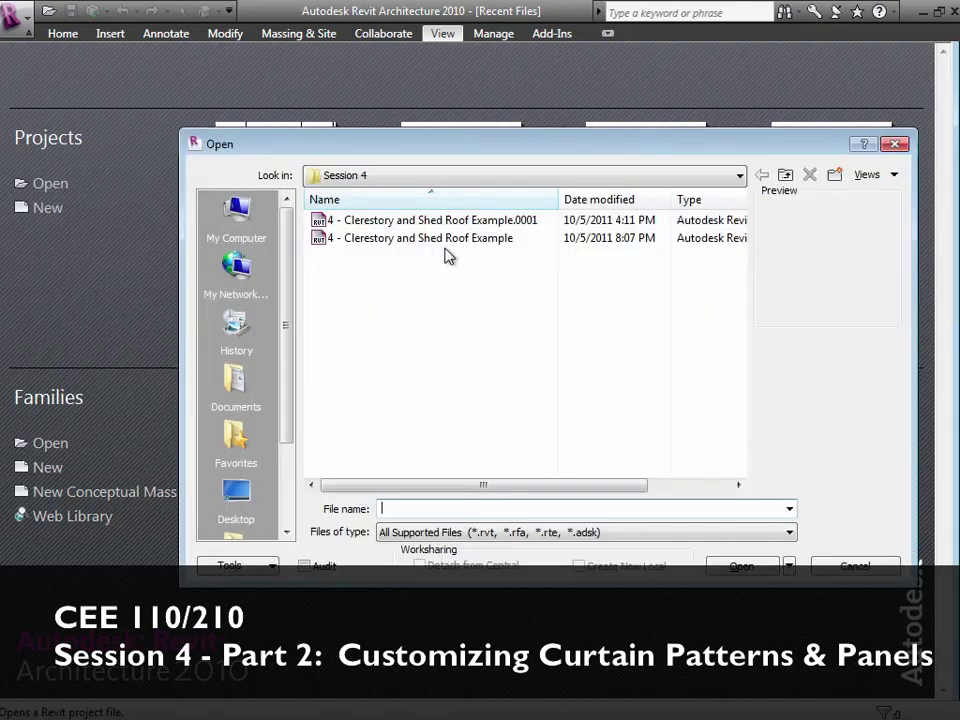
pyautogui.click(445, 180)
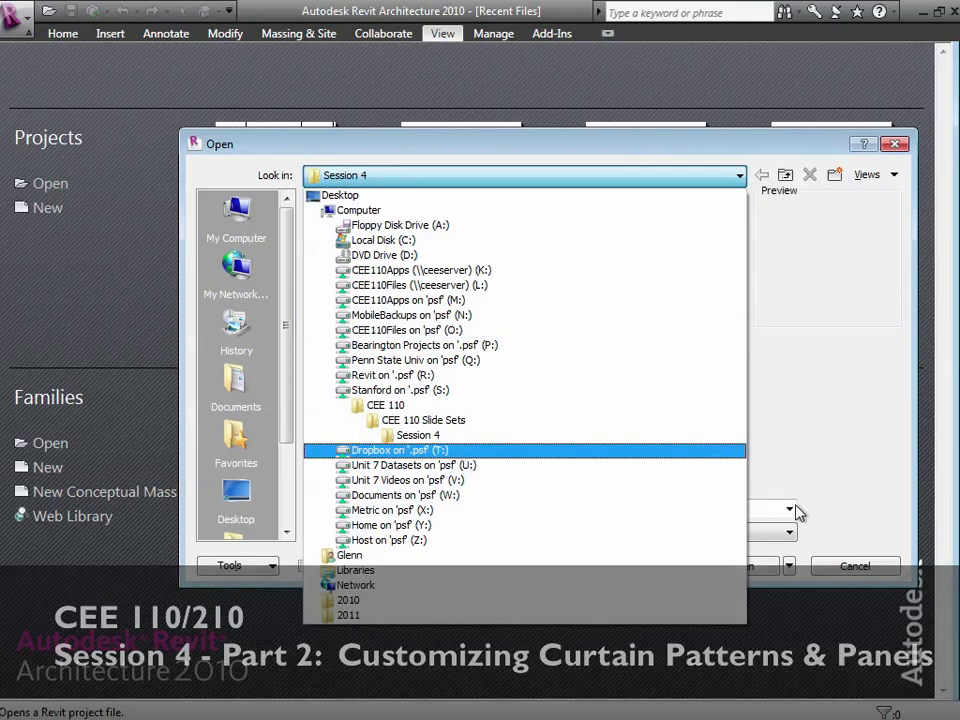
pyautogui.click(853, 567)
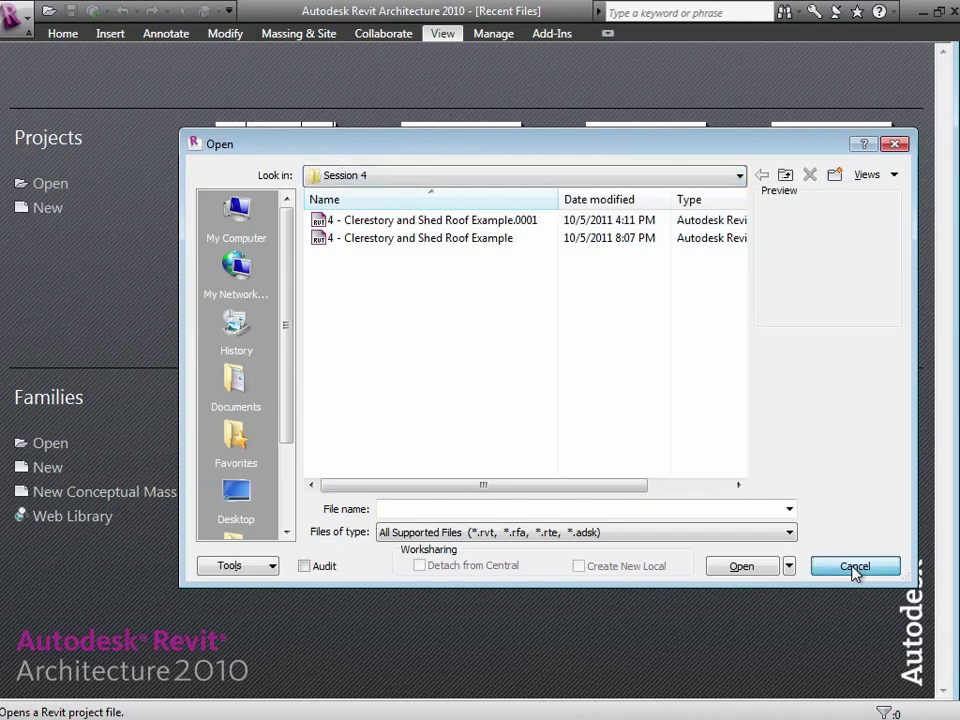
pyautogui.click(855, 567)
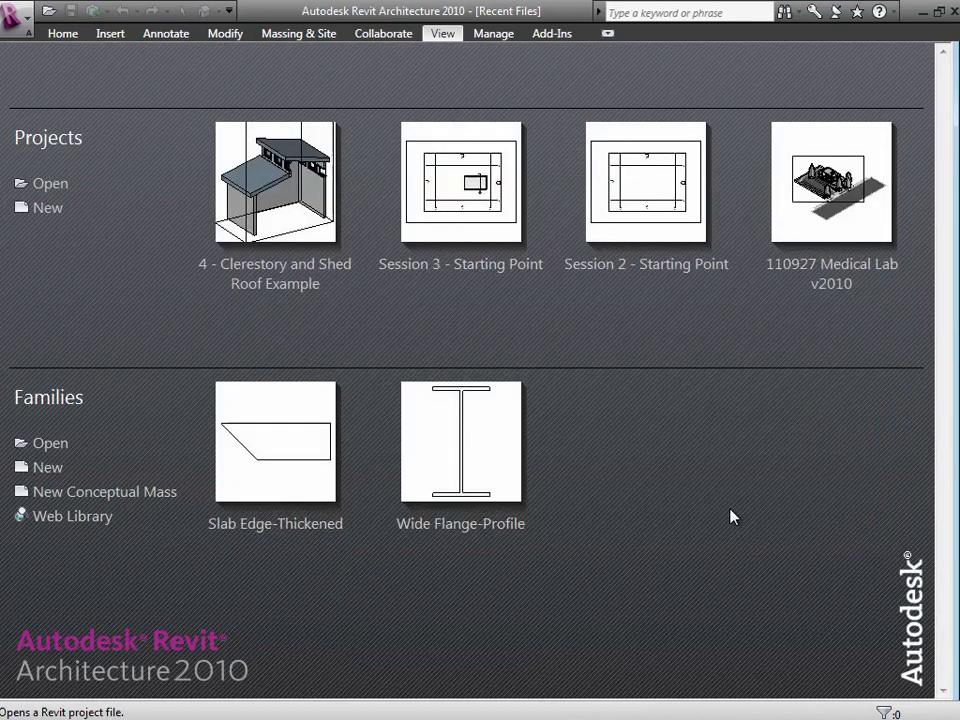
# - Create a new project and draw a rectangle of Generic - 8" walls about 72'-6" by 43'-6" on Level 1
pyautogui.click(48, 210)
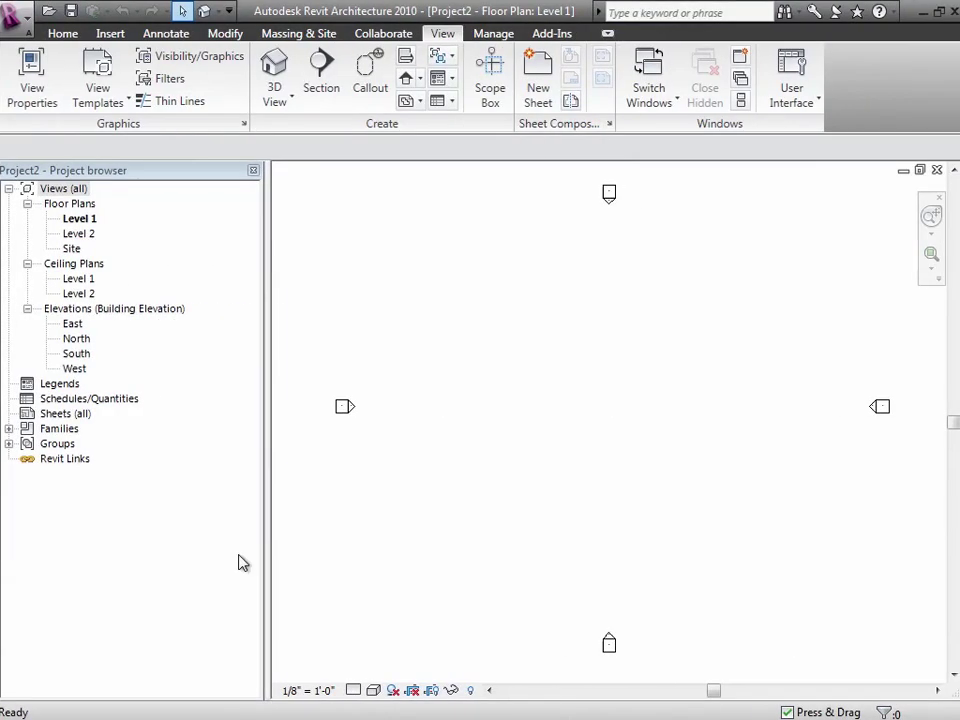
pyautogui.click(68, 34)
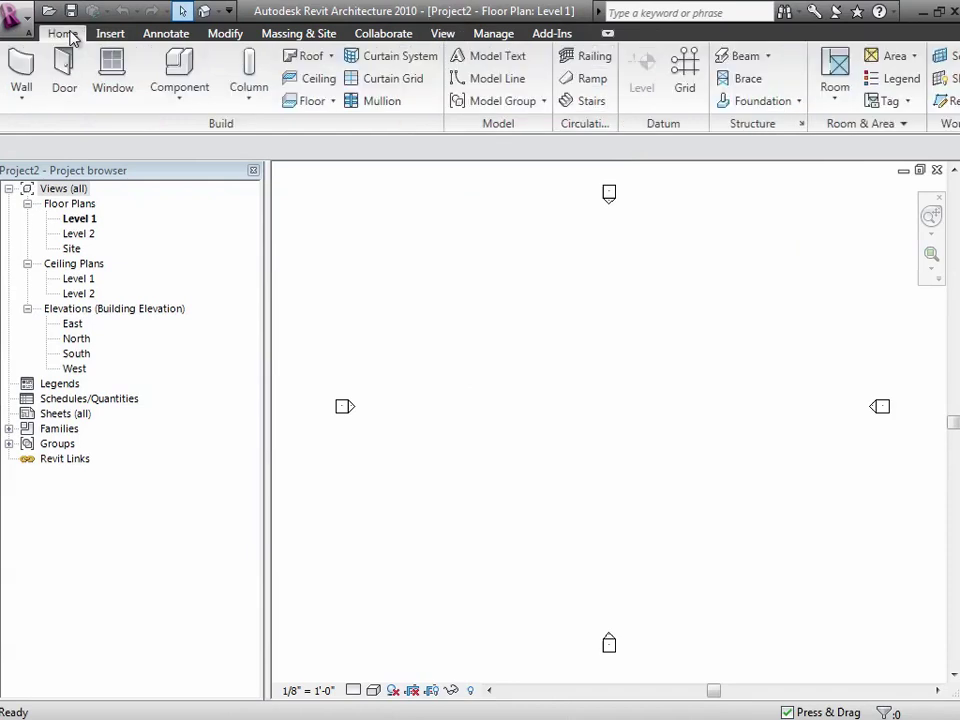
pyautogui.click(25, 90)
pyautogui.click(25, 135)
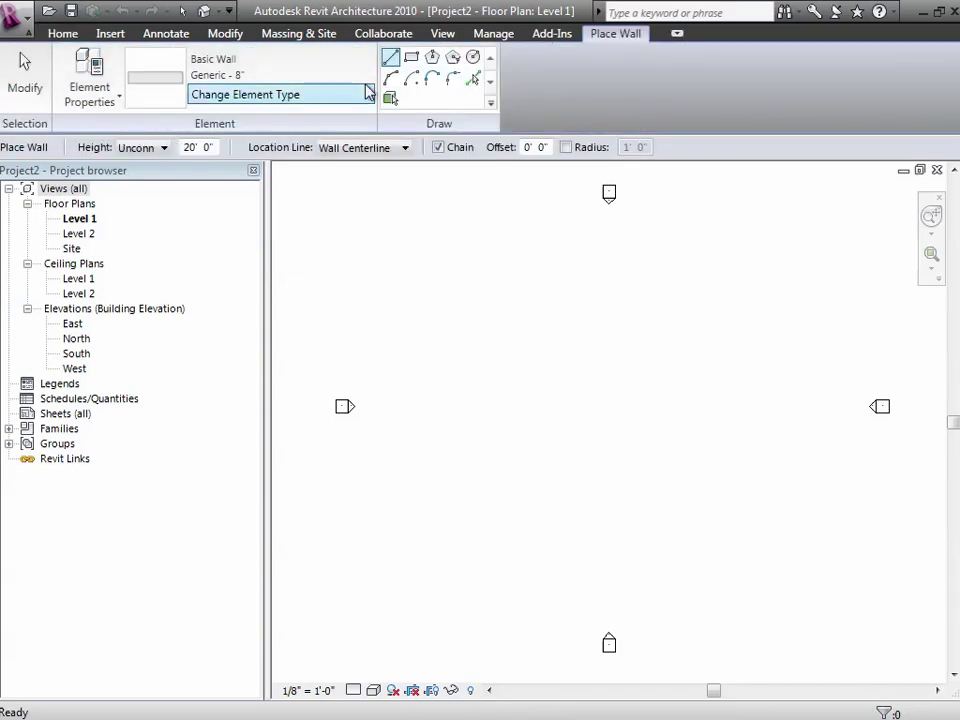
pyautogui.click(411, 57)
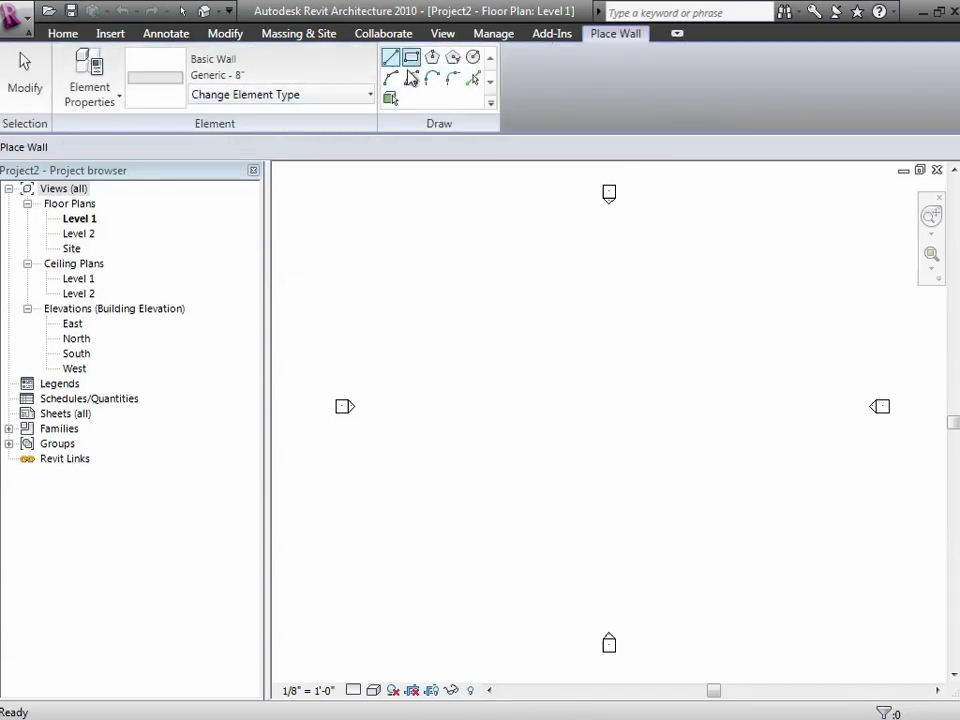
pyautogui.click(465, 330)
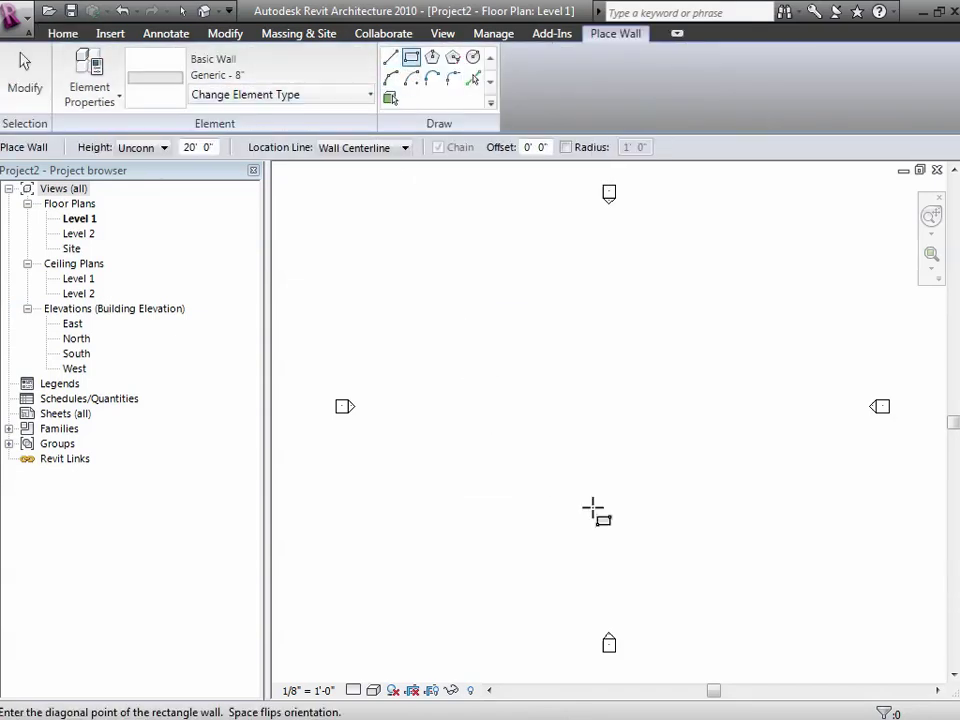
pyautogui.click(698, 473)
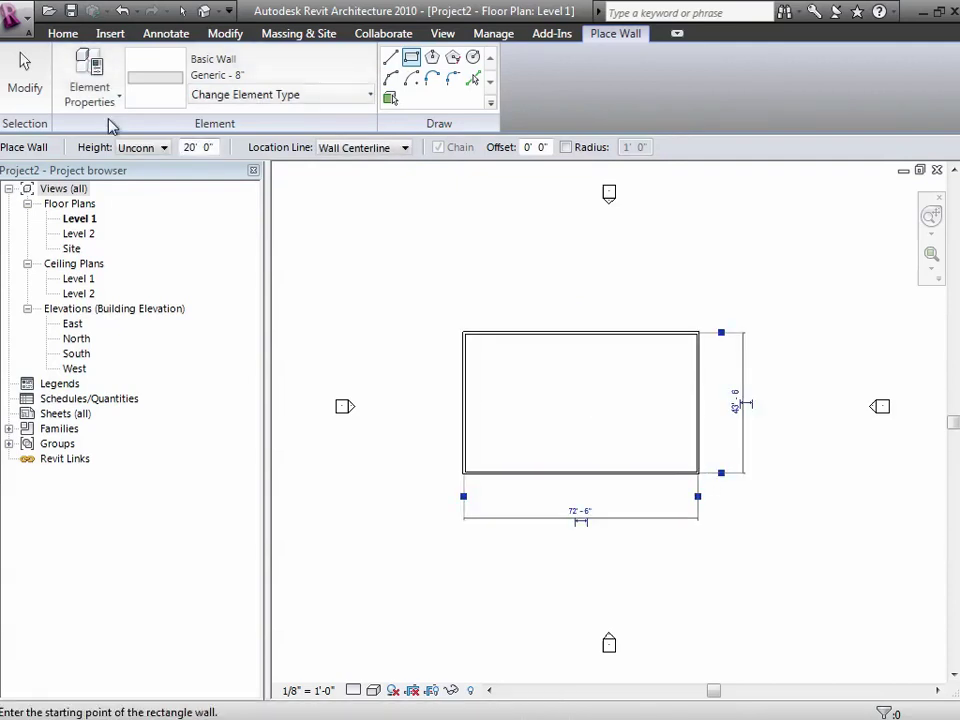
pyautogui.click(26, 66)
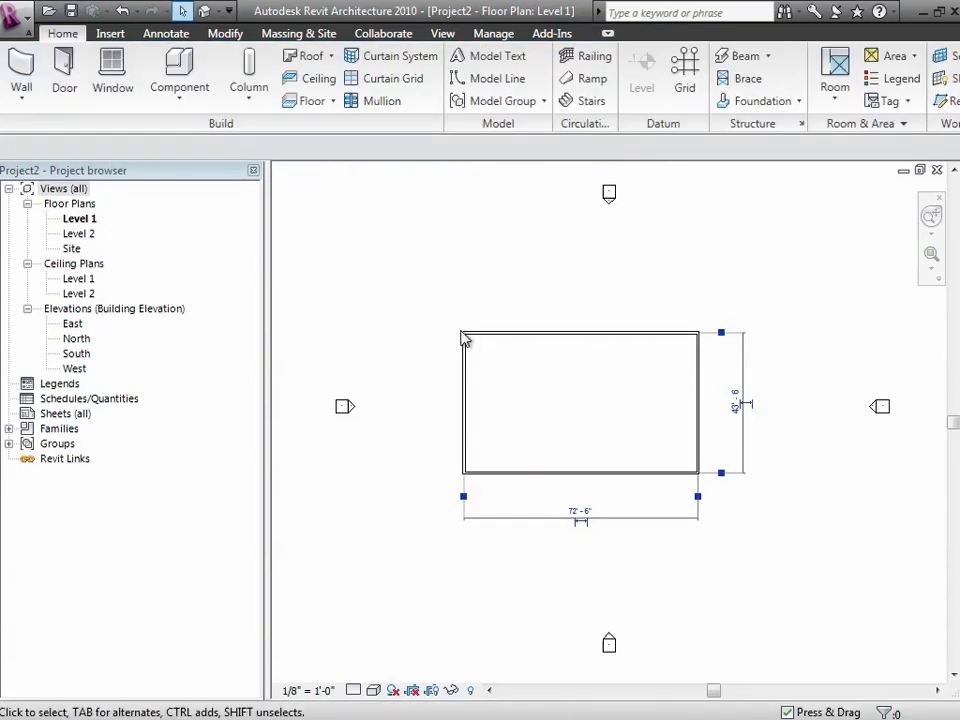
pyautogui.press('Tab')
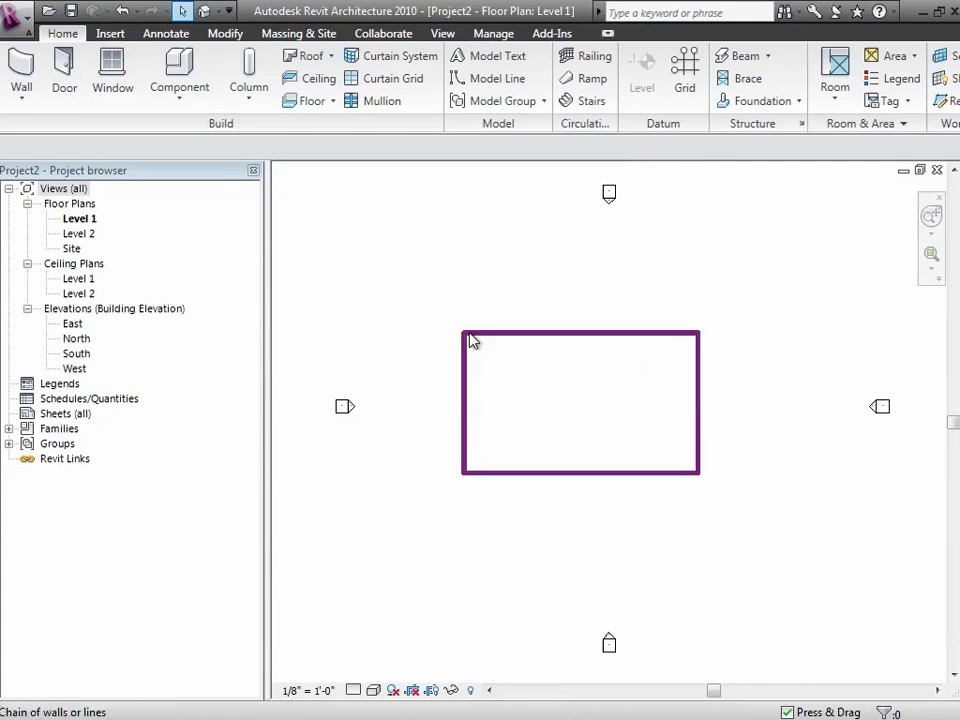
pyautogui.click(471, 336)
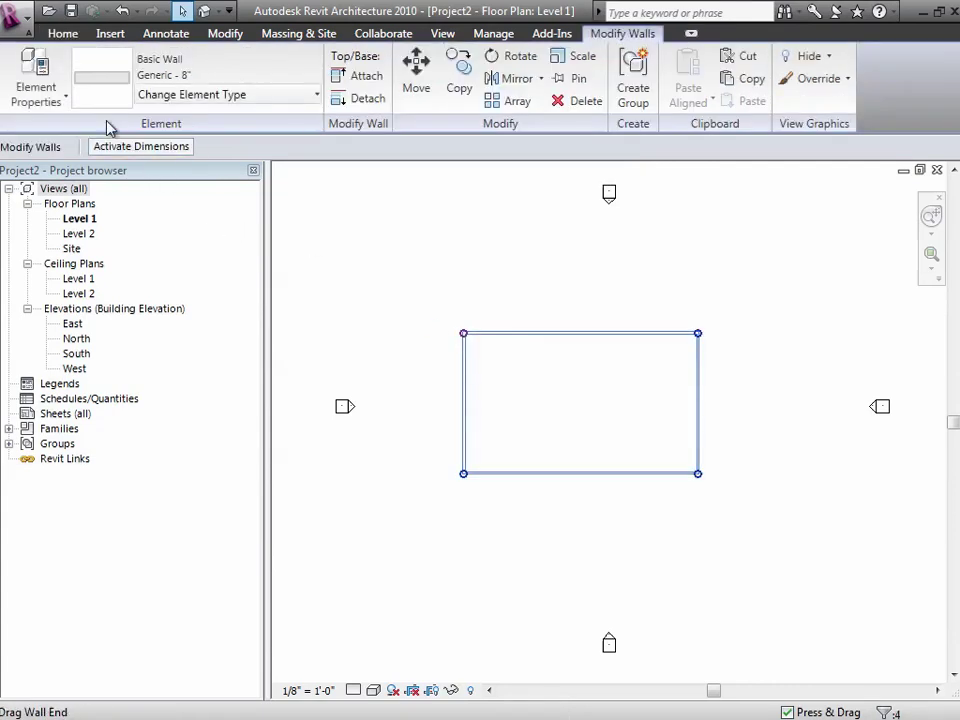
pyautogui.click(343, 310)
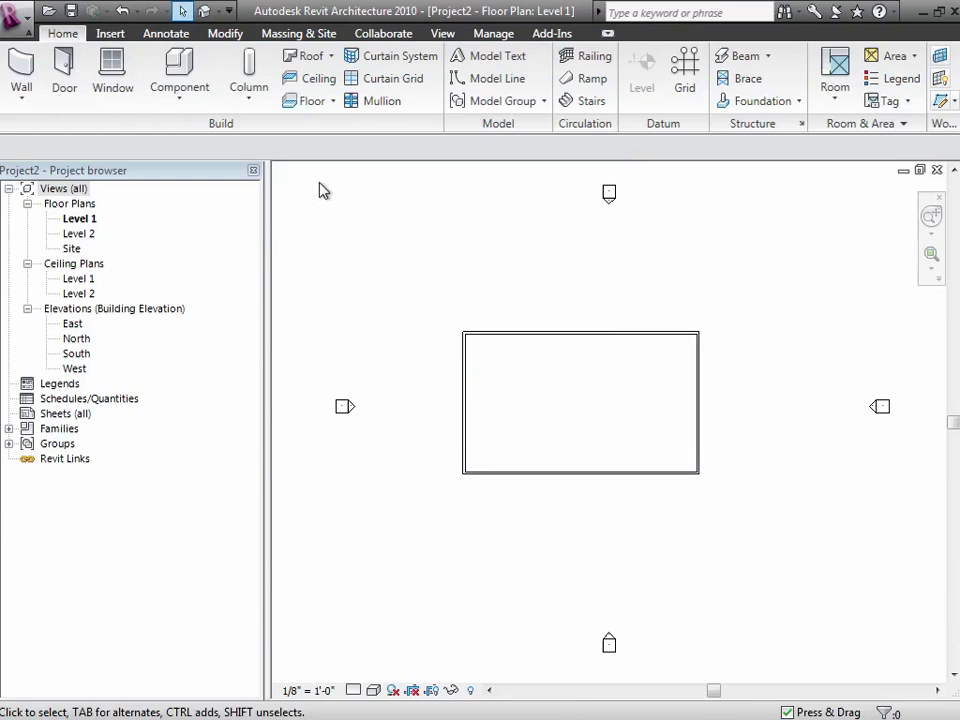
# - In the default 3D view, change the long front wall to the Exterior Glazing curtain wall type and display the model shaded with edges
pyautogui.click(203, 12)
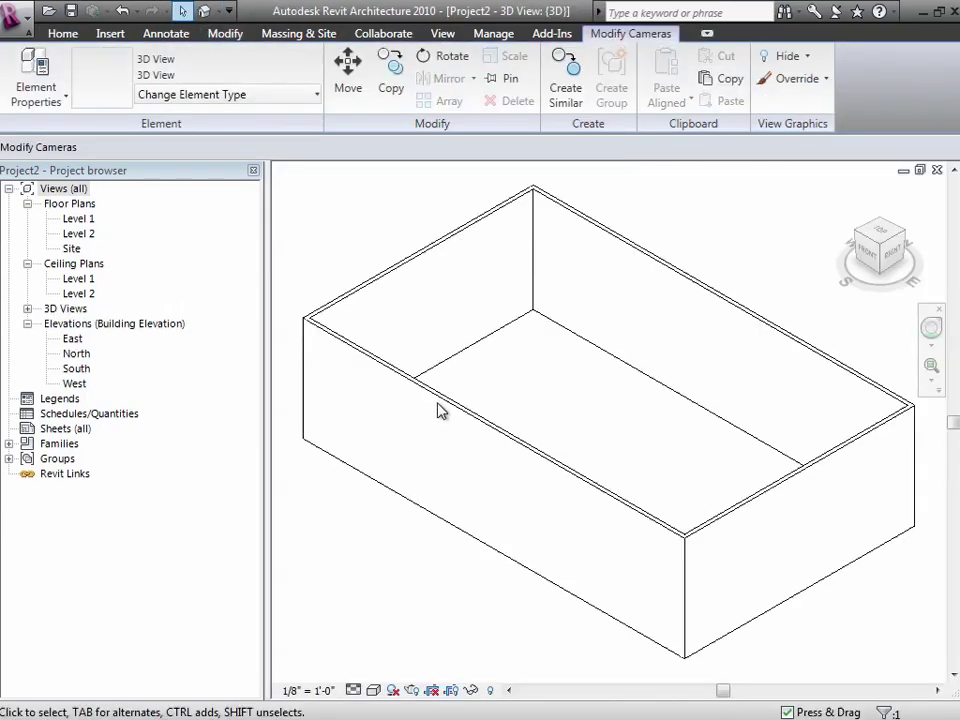
pyautogui.click(444, 407)
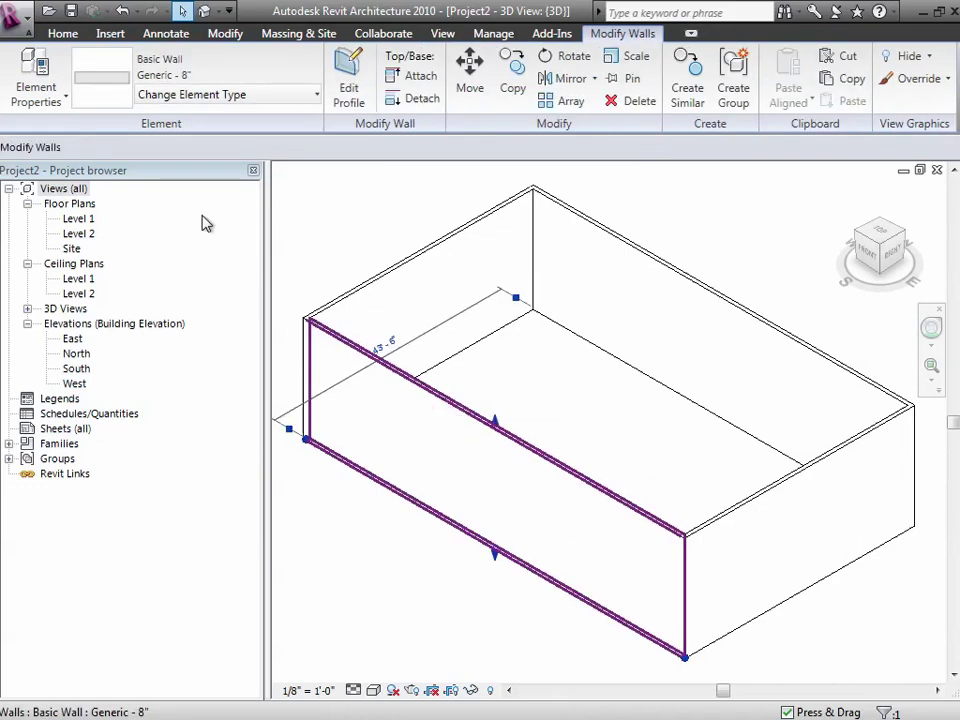
pyautogui.click(172, 96)
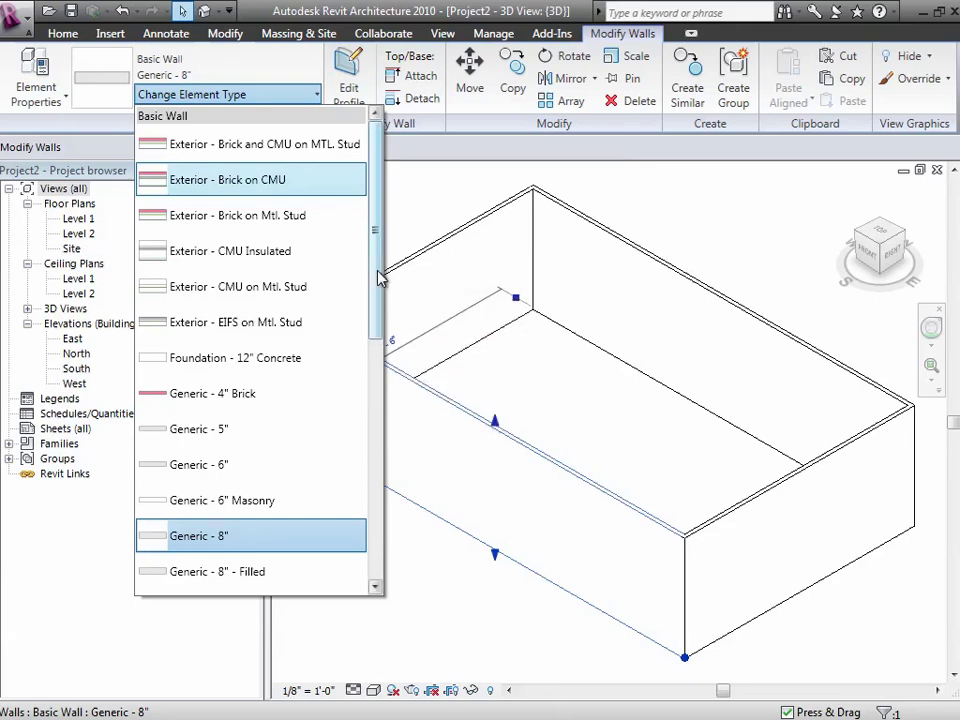
pyautogui.moveTo(381, 272); pyautogui.dragTo(375, 530)
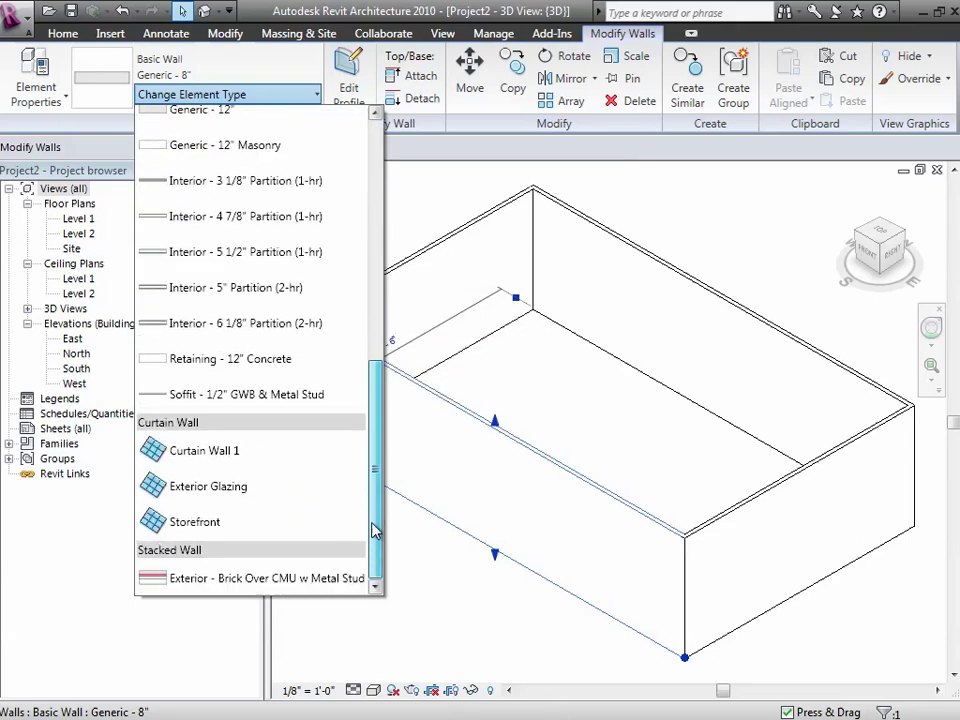
pyautogui.click(235, 497)
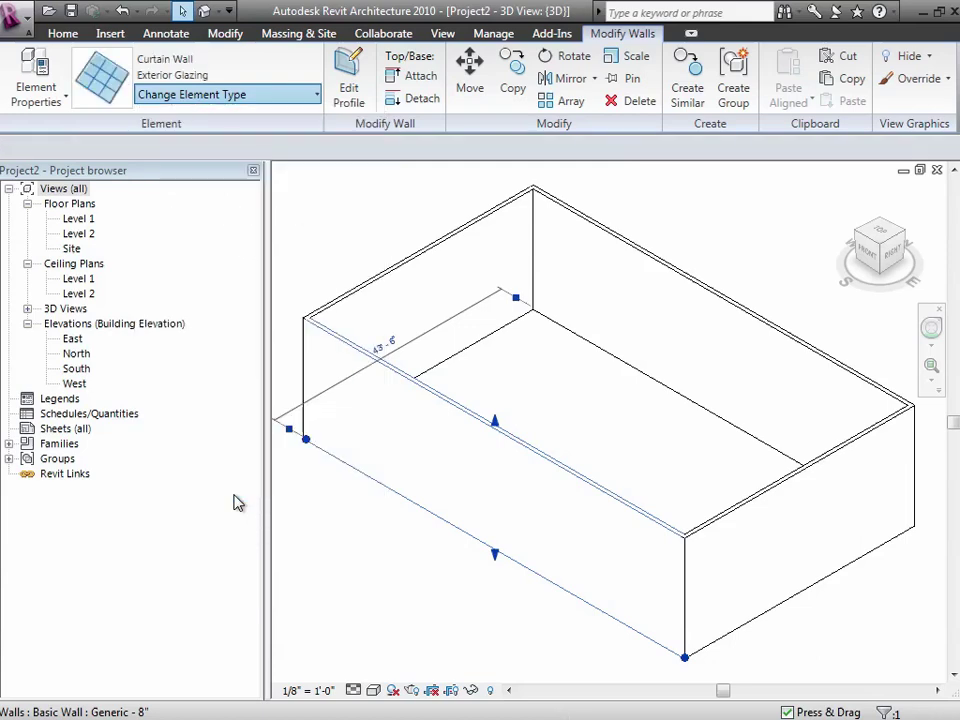
pyautogui.click(379, 621)
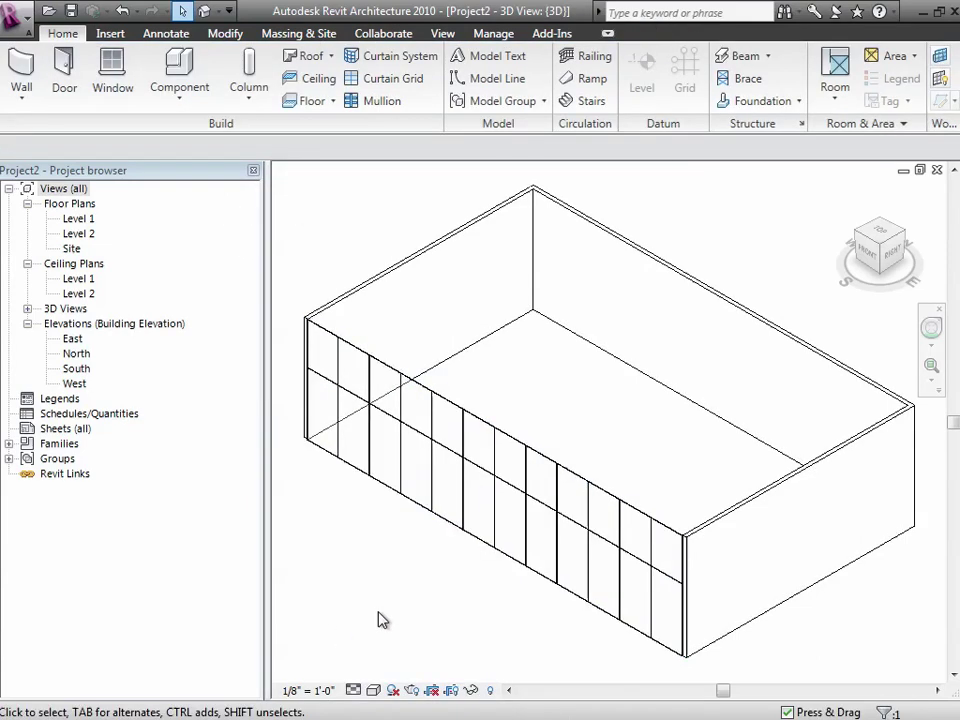
pyautogui.click(377, 689)
pyautogui.click(393, 672)
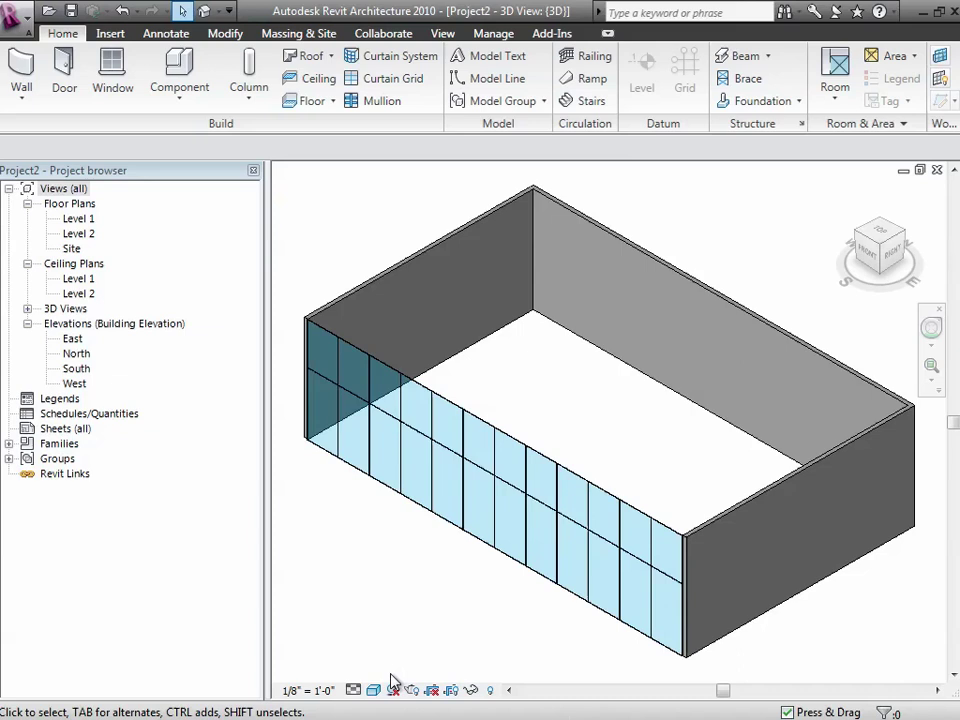
# - Duplicate the front curtain wall's type under the name "Exterior Glazing - Tight Pattern"
pyautogui.click(480, 540)
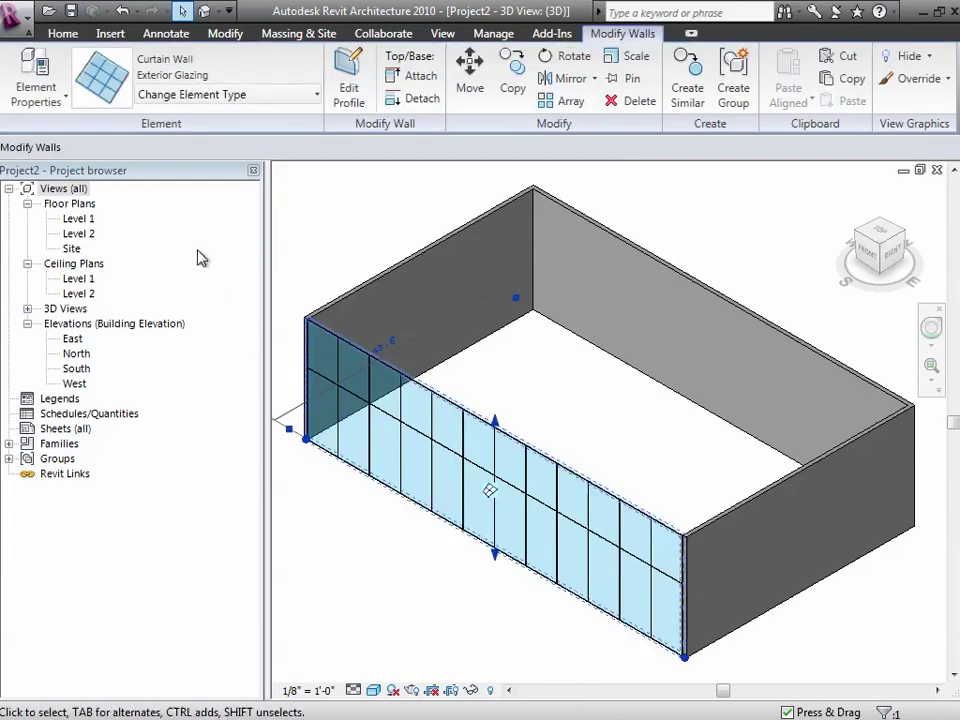
pyautogui.click(64, 98)
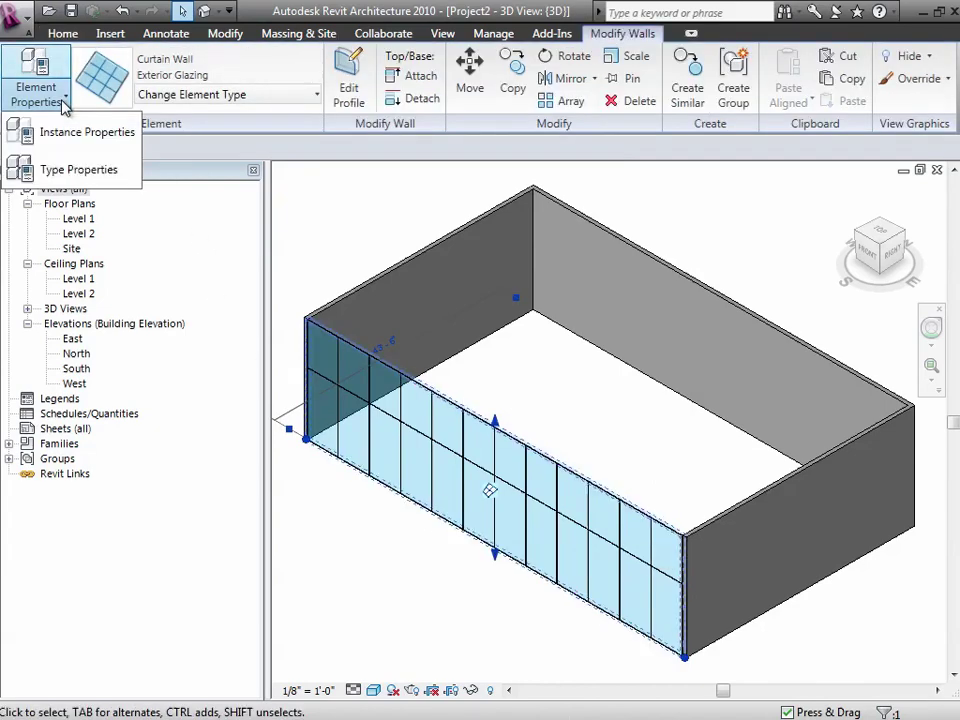
pyautogui.click(56, 168)
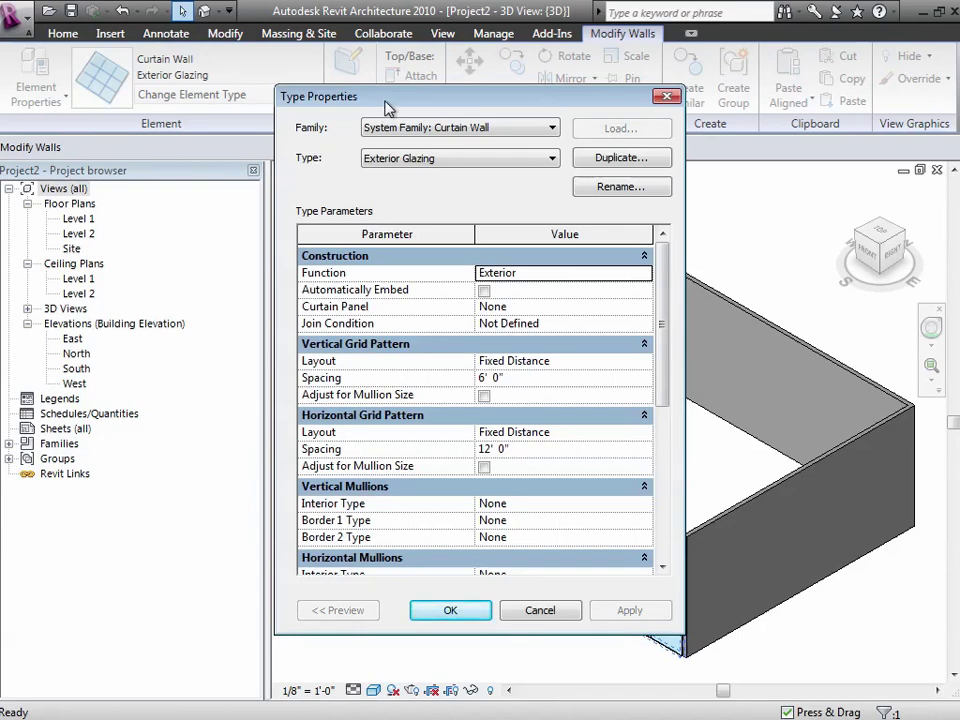
pyautogui.moveTo(390, 107); pyautogui.dragTo(101, 87)
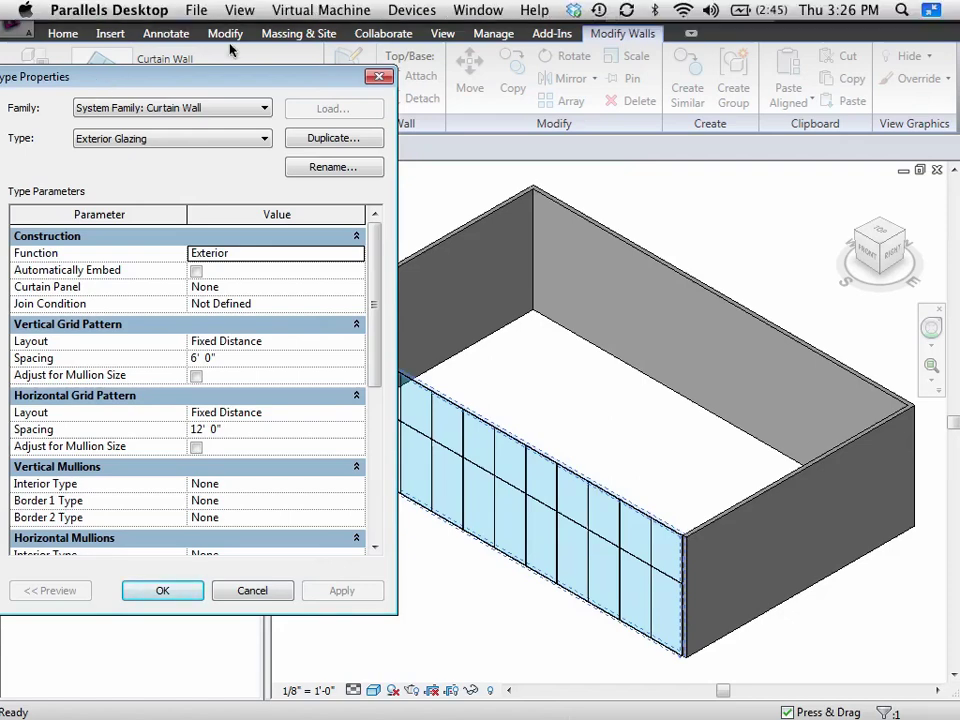
pyautogui.click(316, 148)
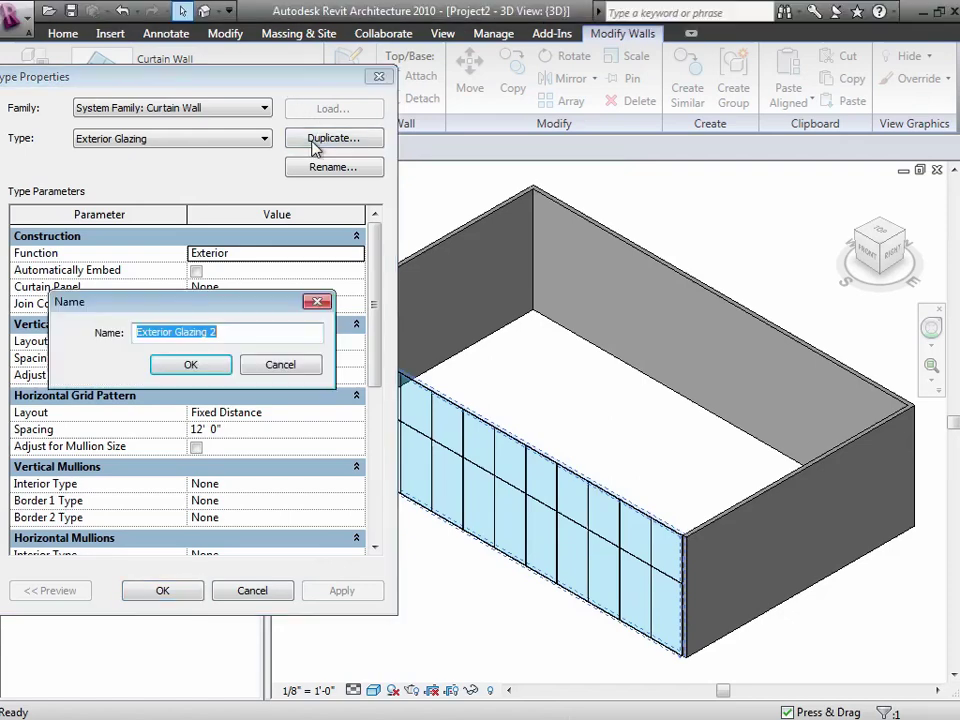
pyautogui.click(233, 331)
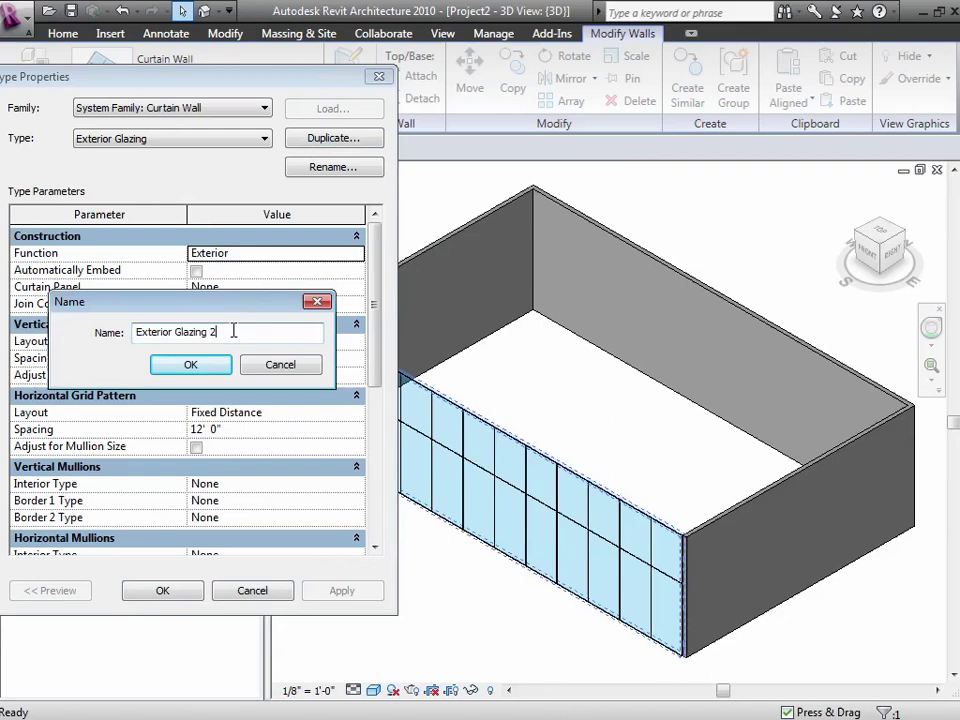
pyautogui.press('BackSpace')
pyautogui.write('- Tight Pattern')
pyautogui.click(219, 366)
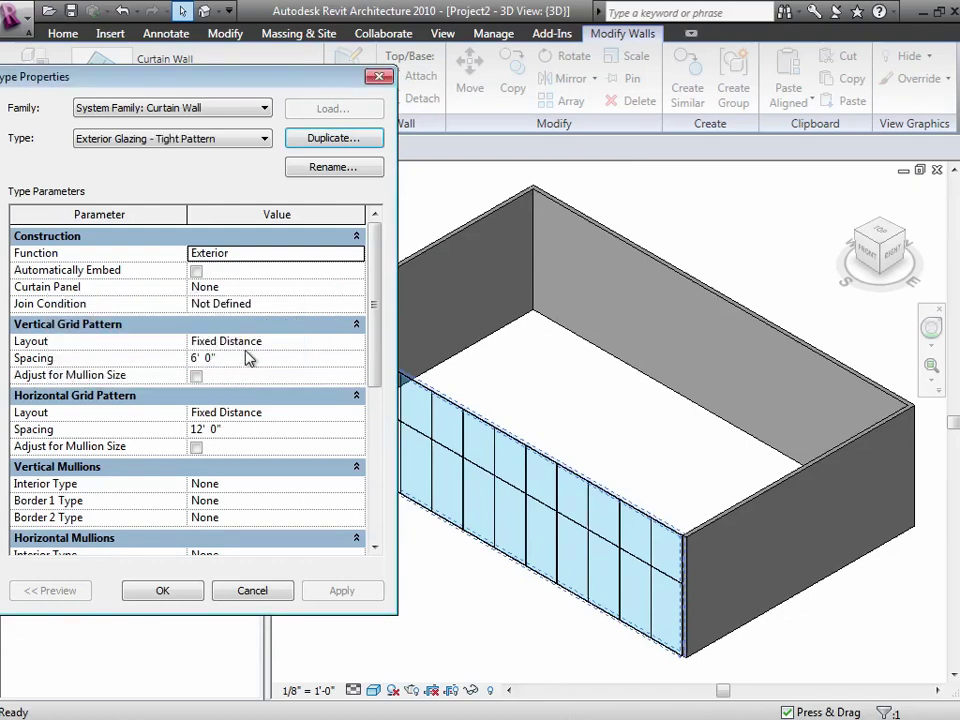
# - Set the new curtain wall type's vertical grid spacing to 4' 0" and its horizontal grid spacing to 8' 0"
pyautogui.click(270, 357)
pyautogui.write('4')
pyautogui.press('Tab')
pyautogui.click(247, 431)
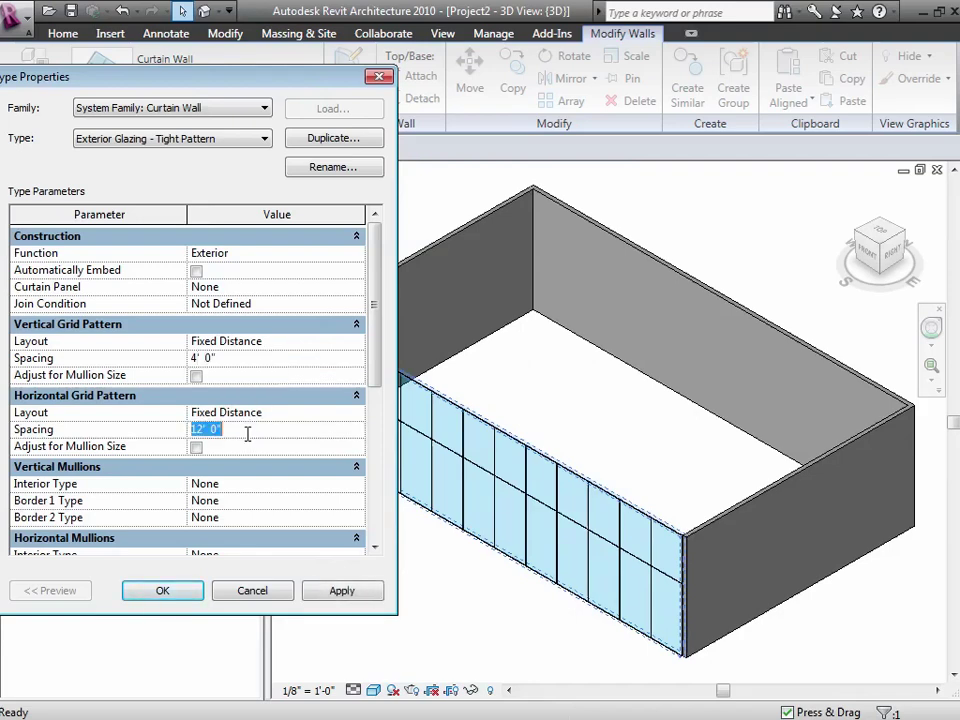
pyautogui.write('8')
pyautogui.press('Tab')
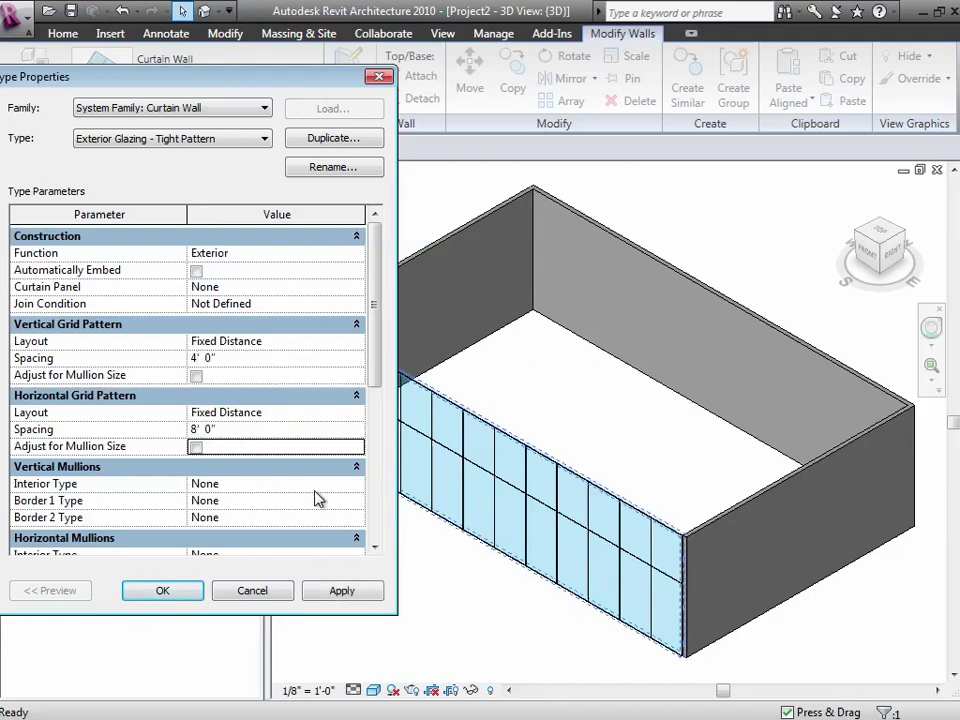
pyautogui.click(374, 547)
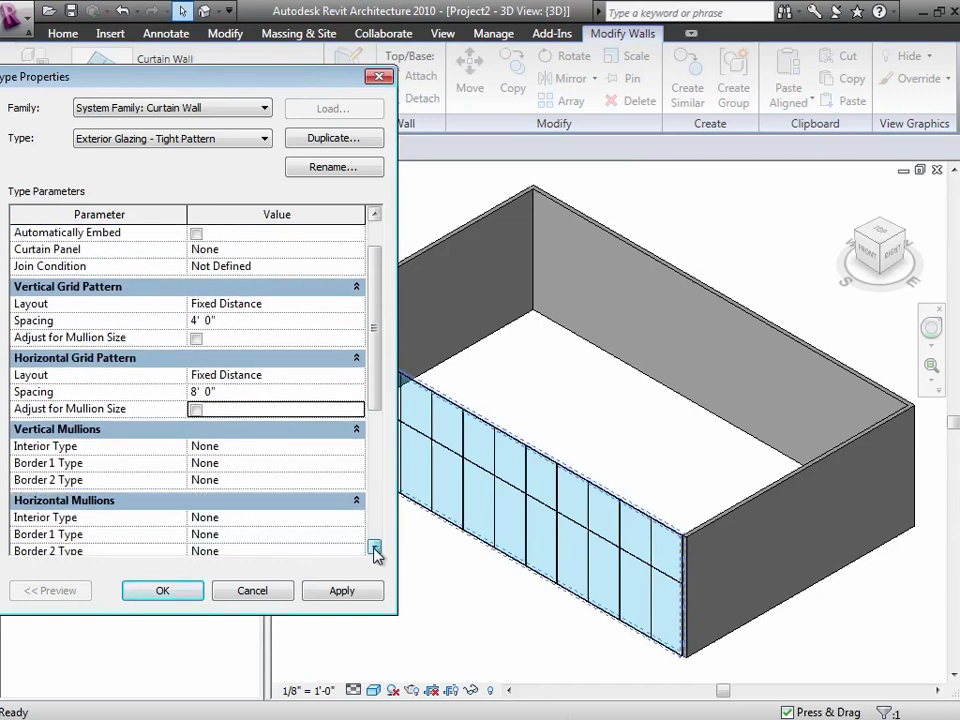
pyautogui.moveTo(374, 547); pyautogui.dragTo(375, 549)
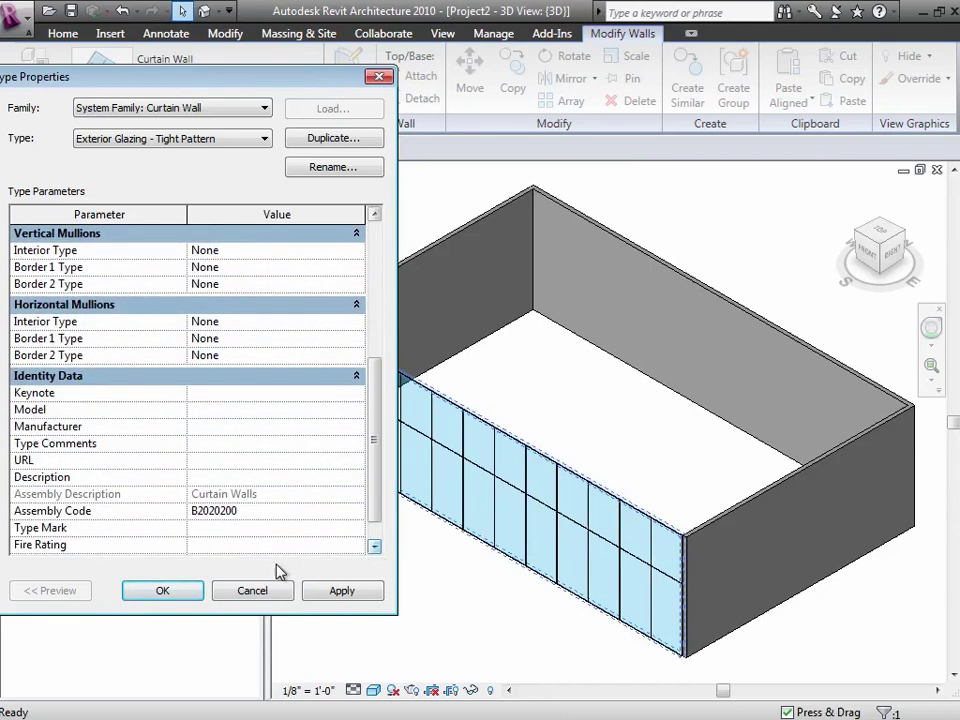
pyautogui.click(186, 593)
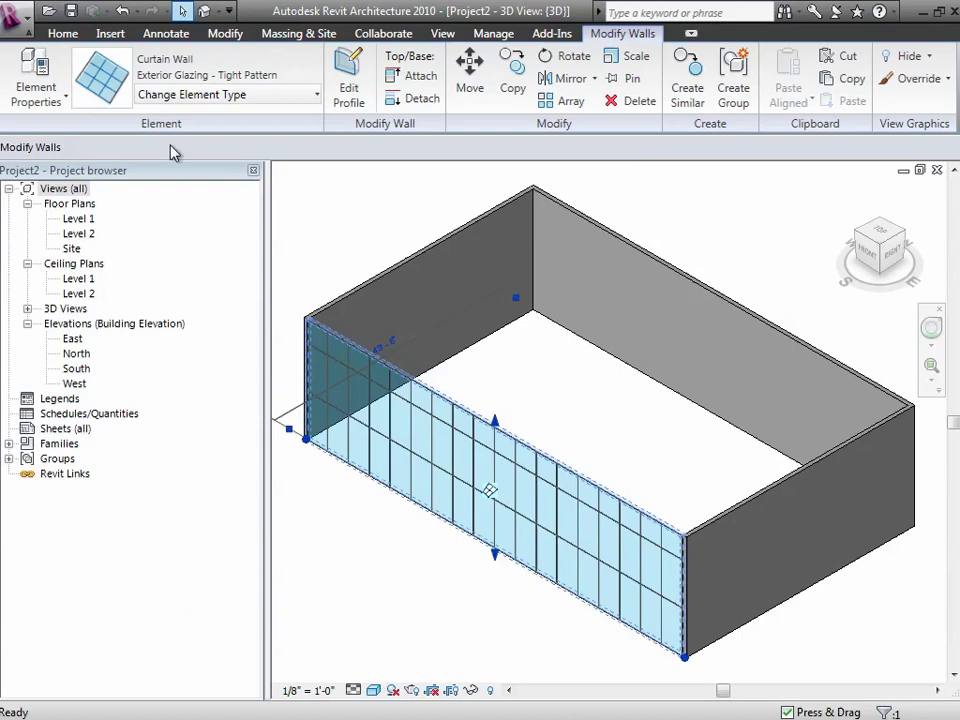
# - Change the front curtain wall back to the Exterior Glazing type
pyautogui.click(193, 100)
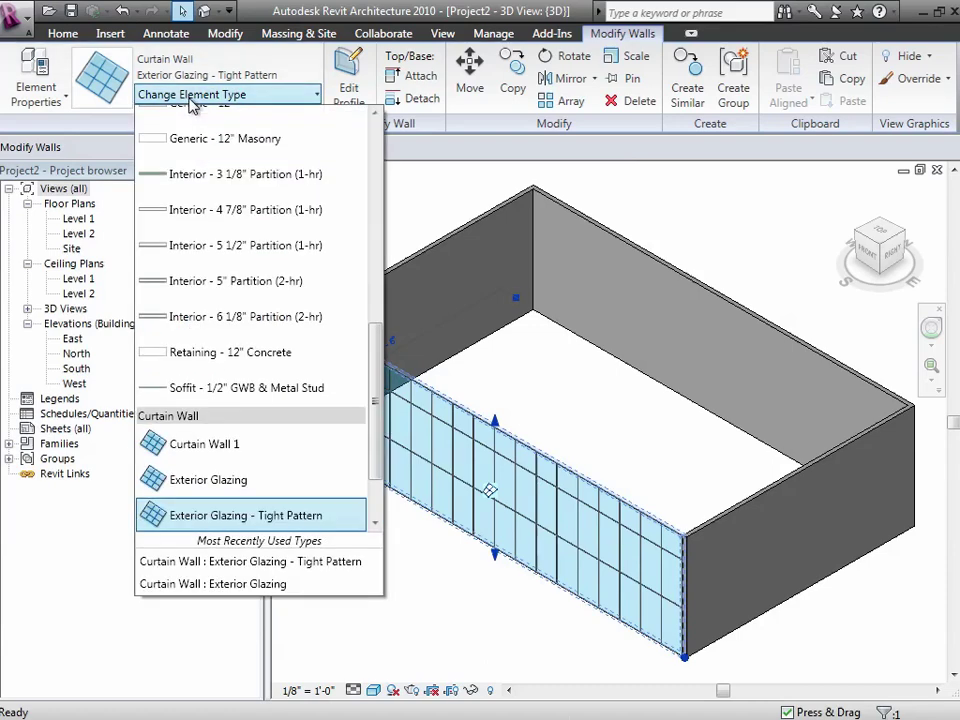
pyautogui.scroll(1, 385, 310)
pyautogui.moveTo(380, 383); pyautogui.dragTo(378, 428)
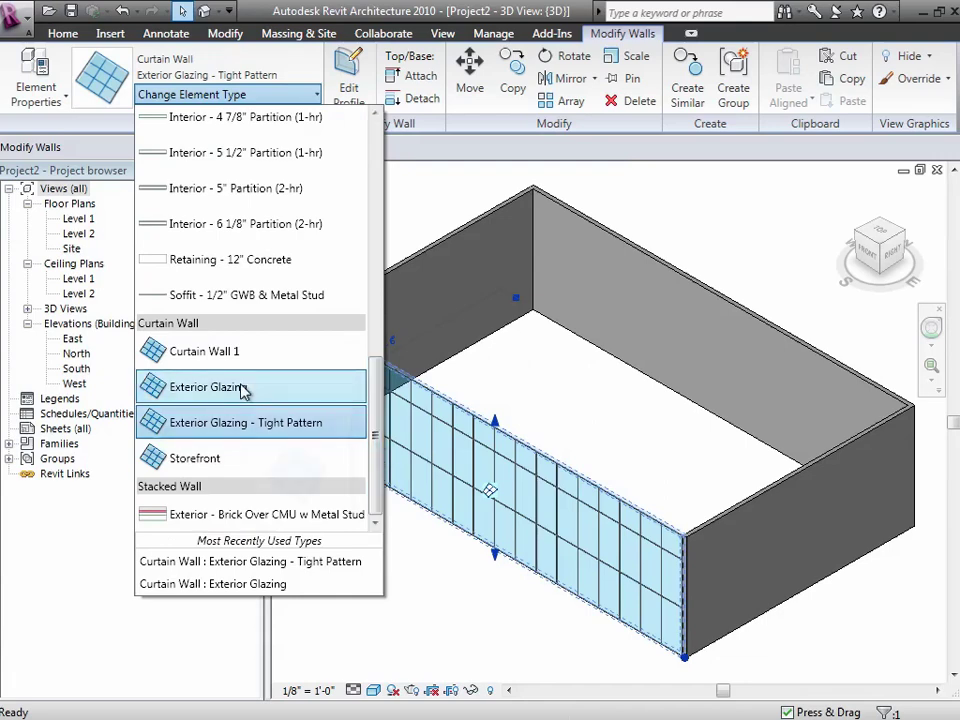
pyautogui.click(242, 388)
pyautogui.press('Escape')
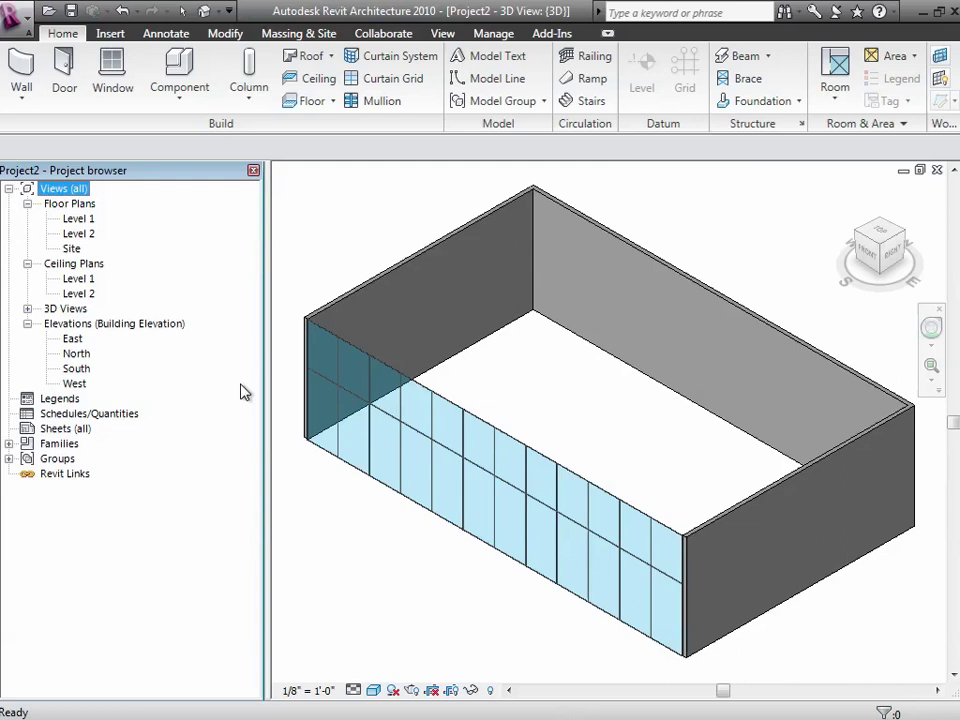
# - Add a vertical curtain grid line through all segments of the front wall's second bay from the near corner, 3'-0" from each neighboring line
pyautogui.click(931, 370)
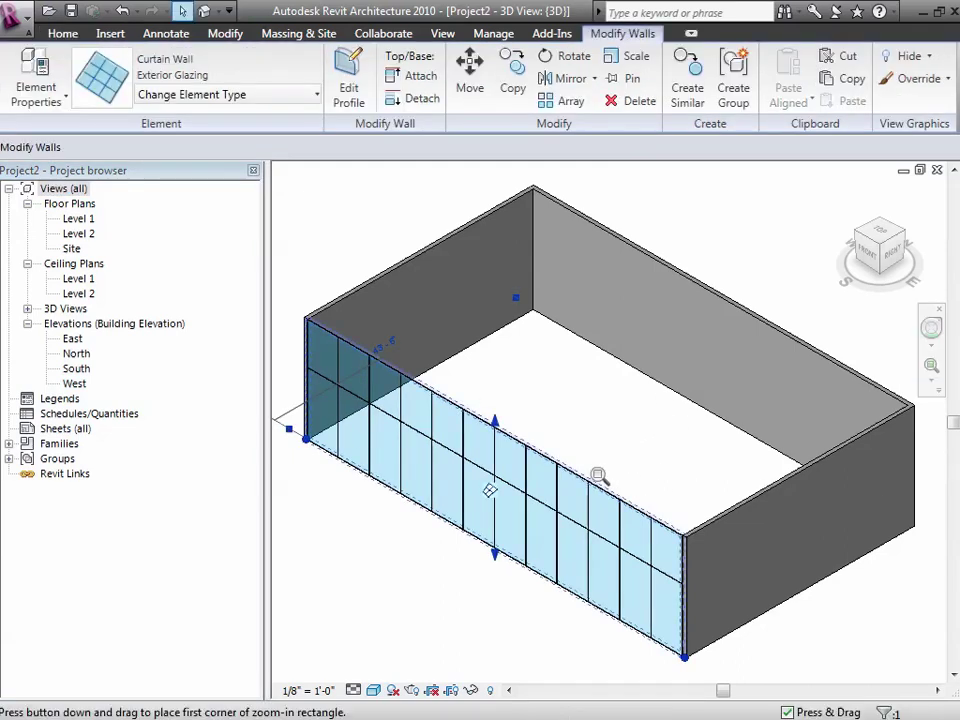
pyautogui.moveTo(545, 440); pyautogui.dragTo(712, 666)
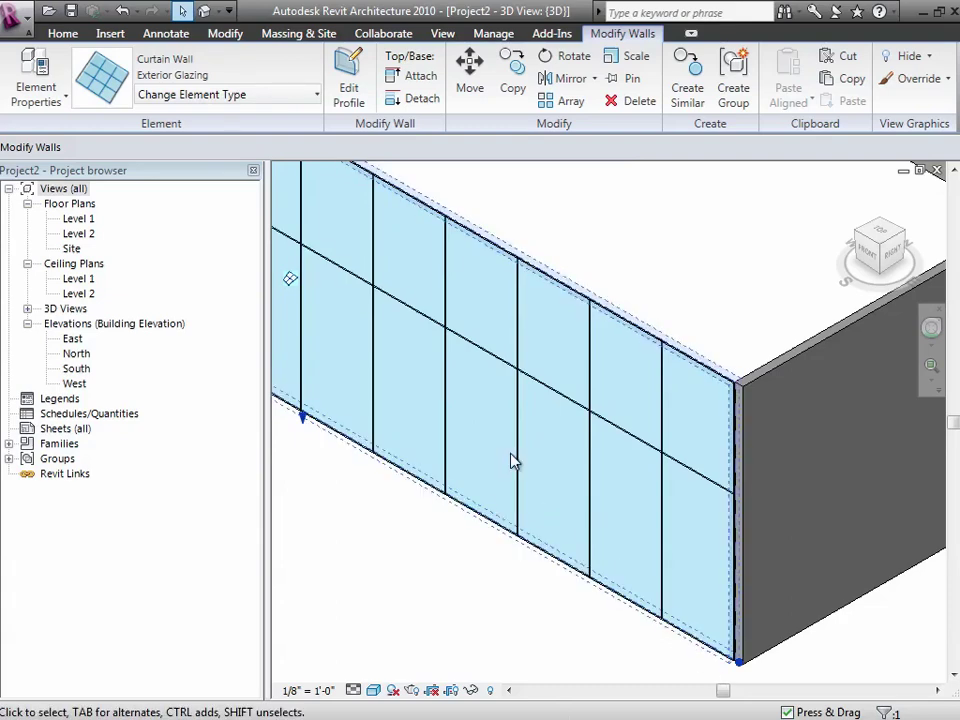
pyautogui.click(332, 251)
pyautogui.click(66, 35)
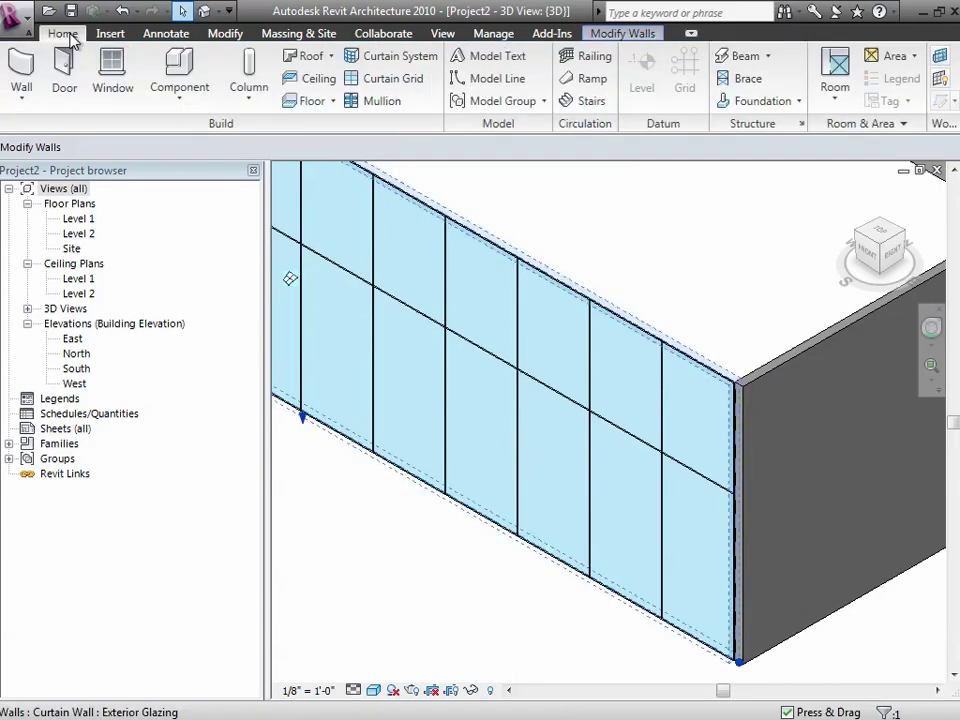
pyautogui.click(376, 80)
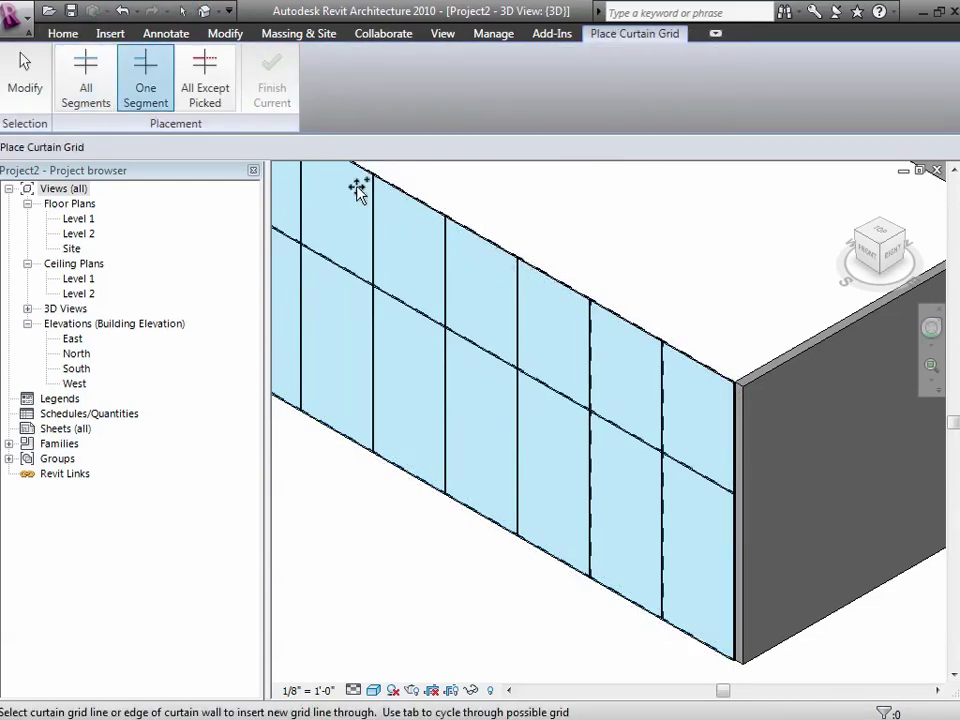
pyautogui.click(82, 92)
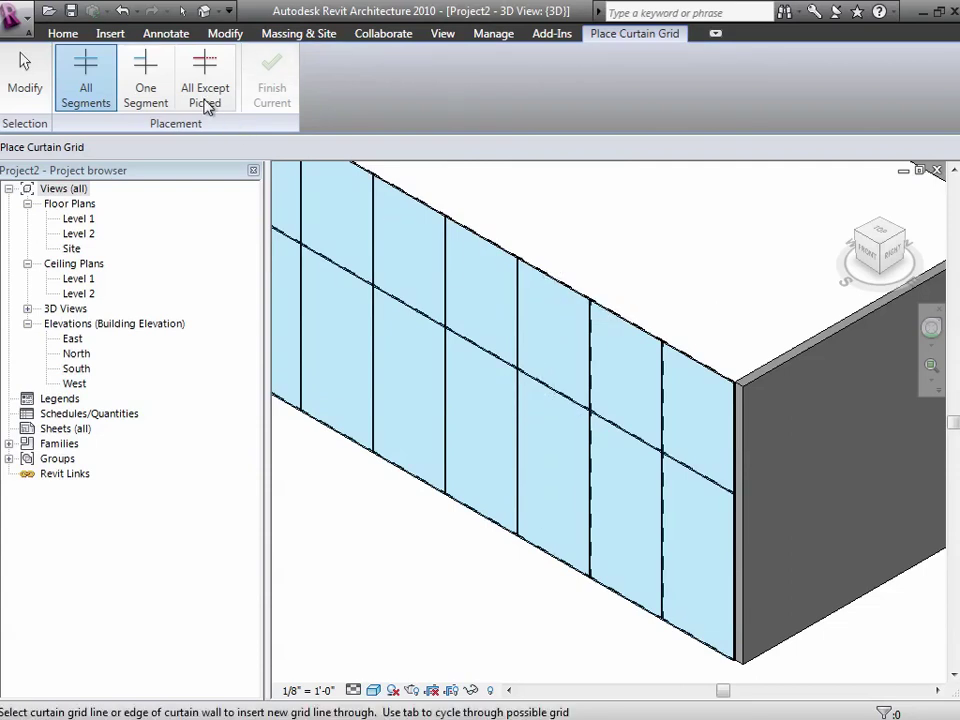
pyautogui.click(163, 88)
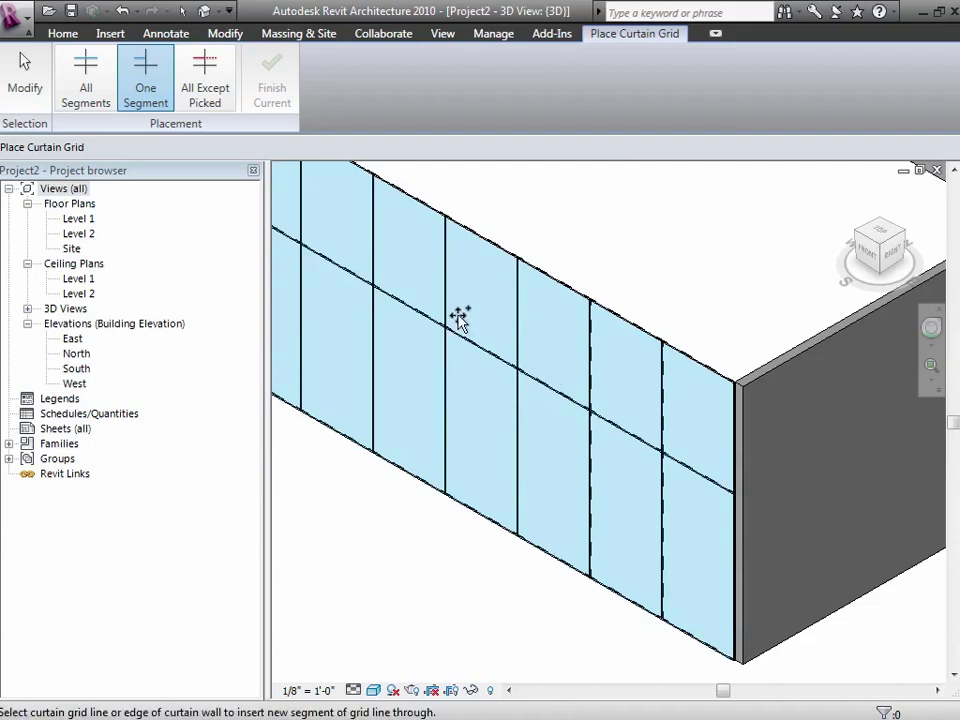
pyautogui.click(86, 80)
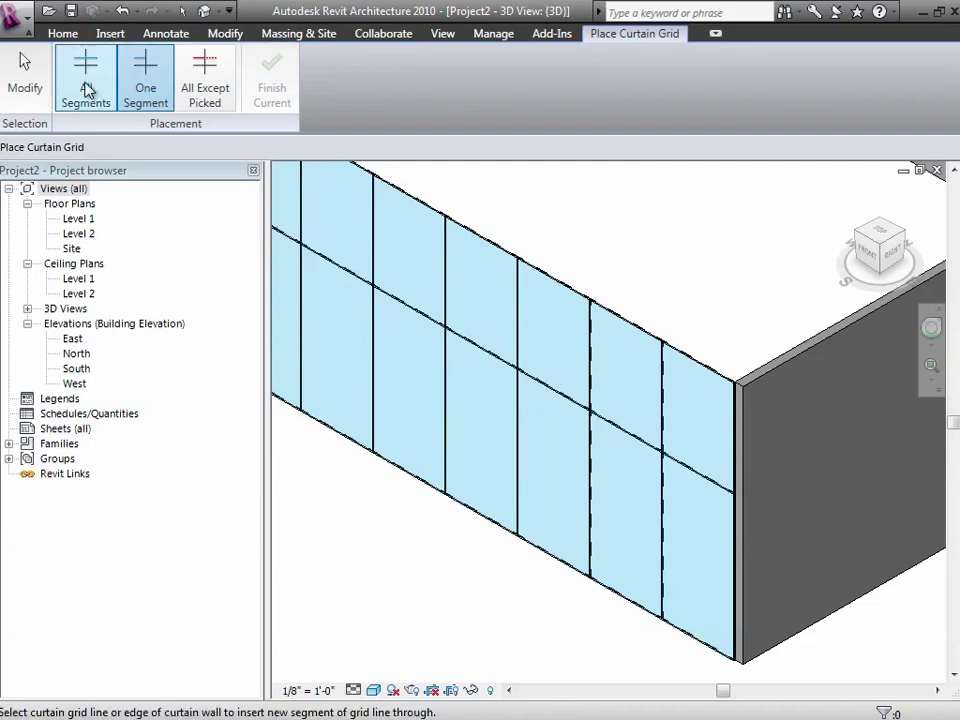
pyautogui.click(622, 325)
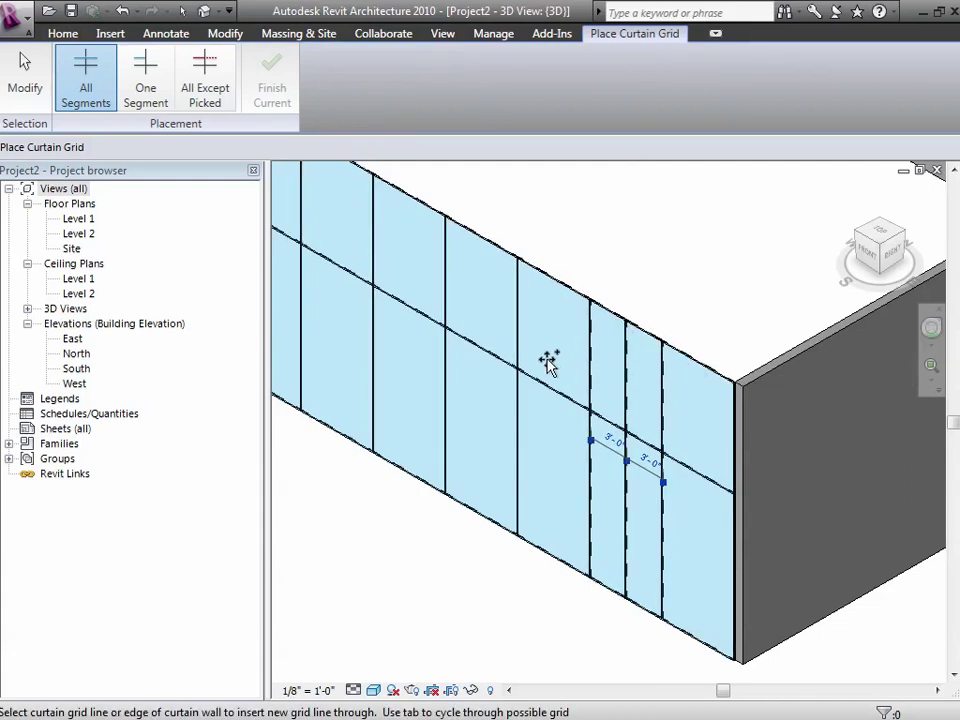
# - Add a horizontal curtain grid line through all segments, 2'-8" above the existing horizontal grid line
pyautogui.click(735, 462)
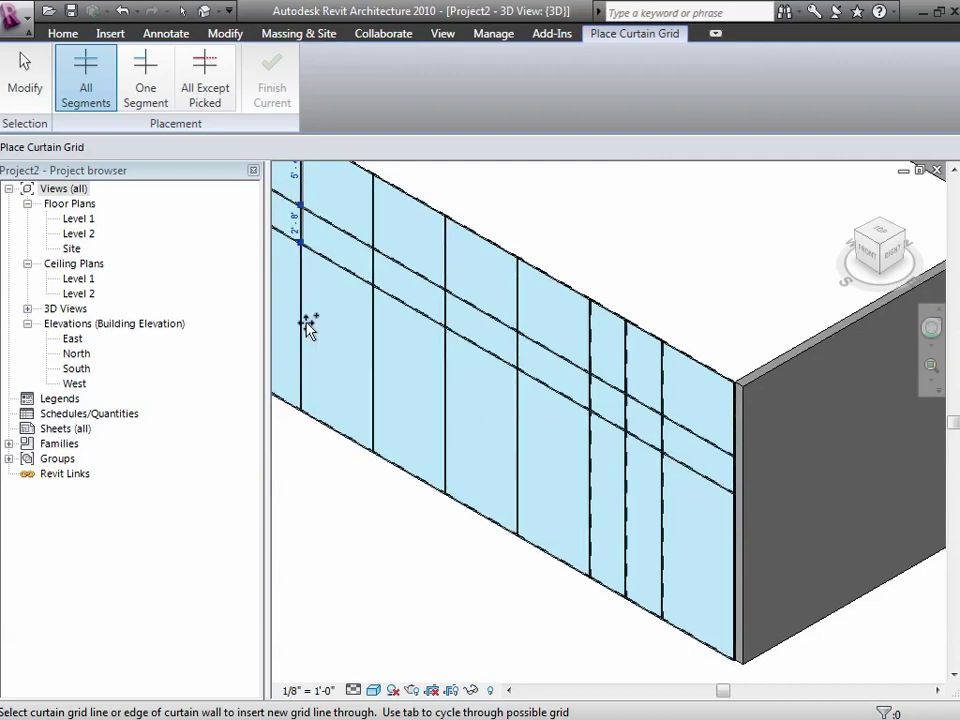
pyautogui.click(22, 88)
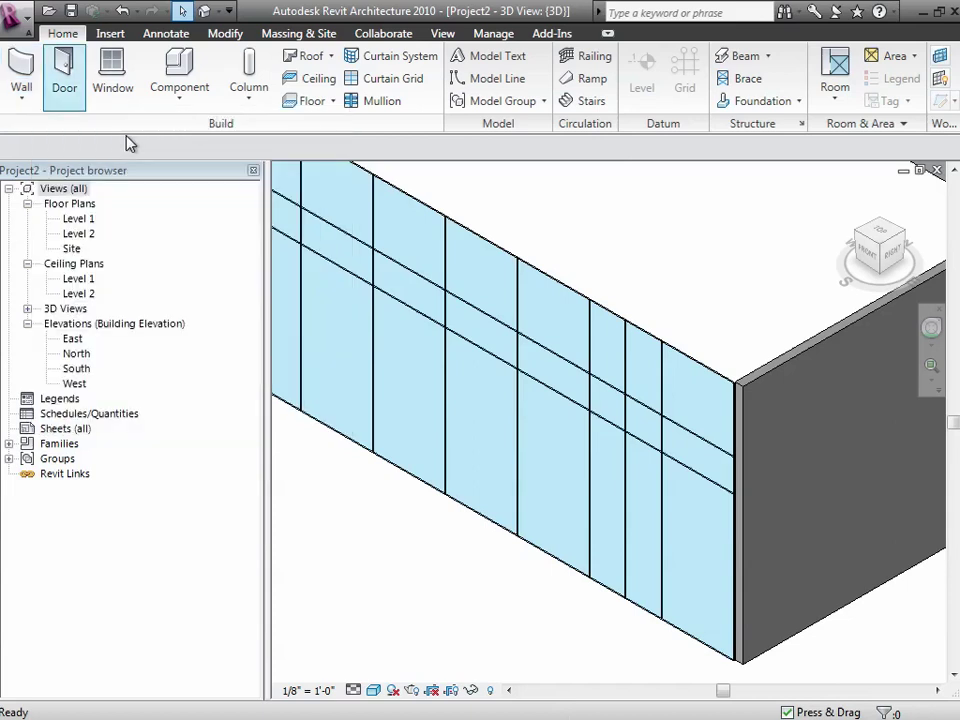
pyautogui.click(375, 82)
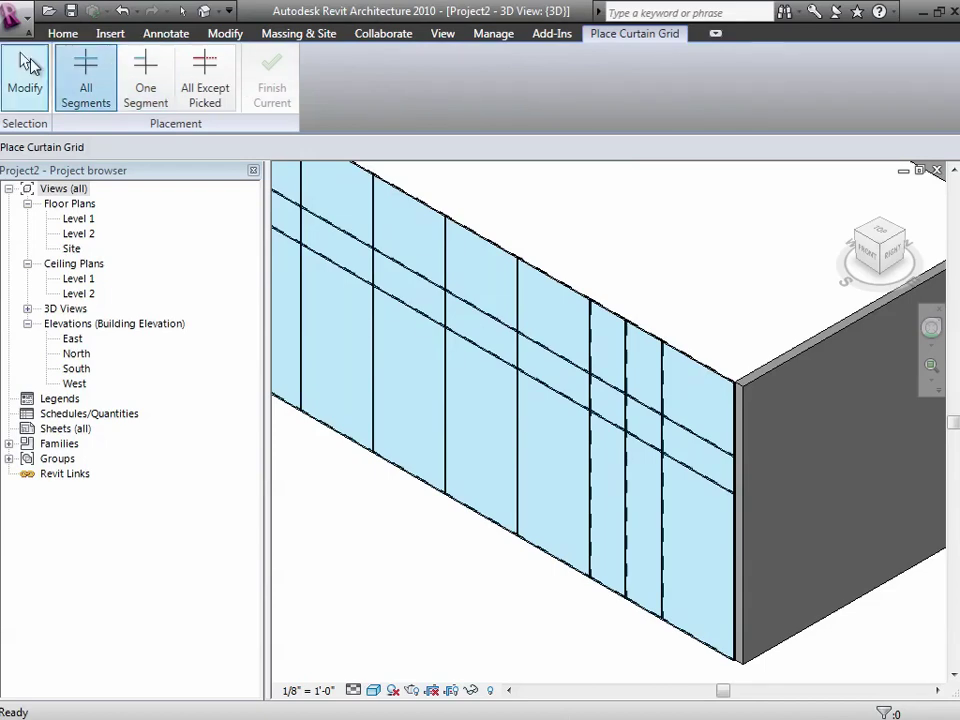
pyautogui.click(28, 74)
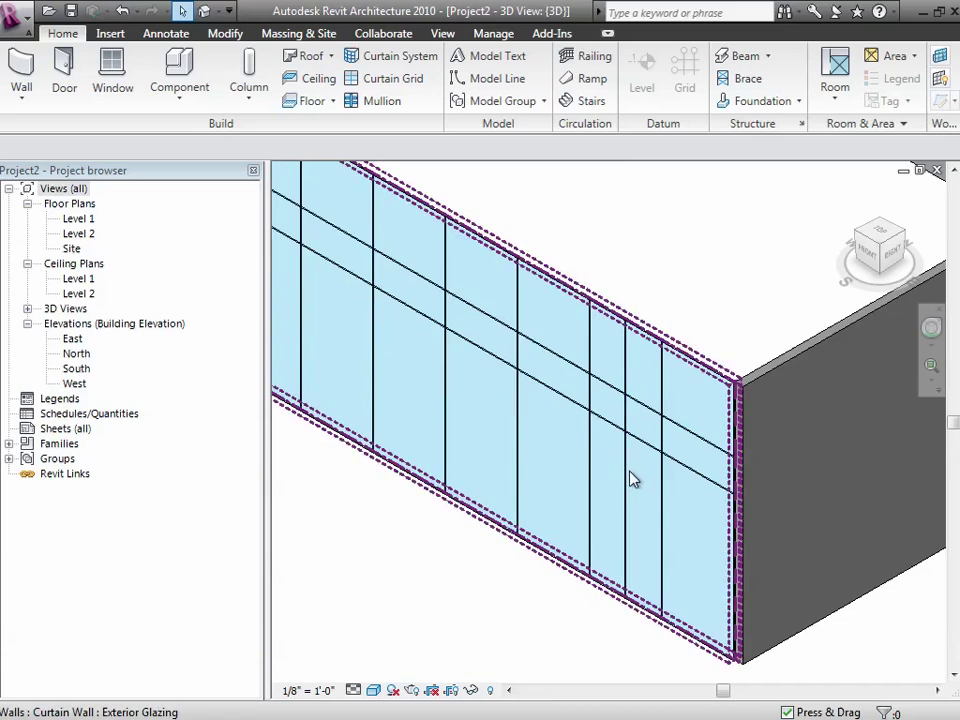
# - Remove the segment of the added vertical grid line that lies between the two horizontal grid lines
pyautogui.press('Tab')
pyautogui.press('Tab')
pyautogui.press('Tab')
pyautogui.press('Tab')
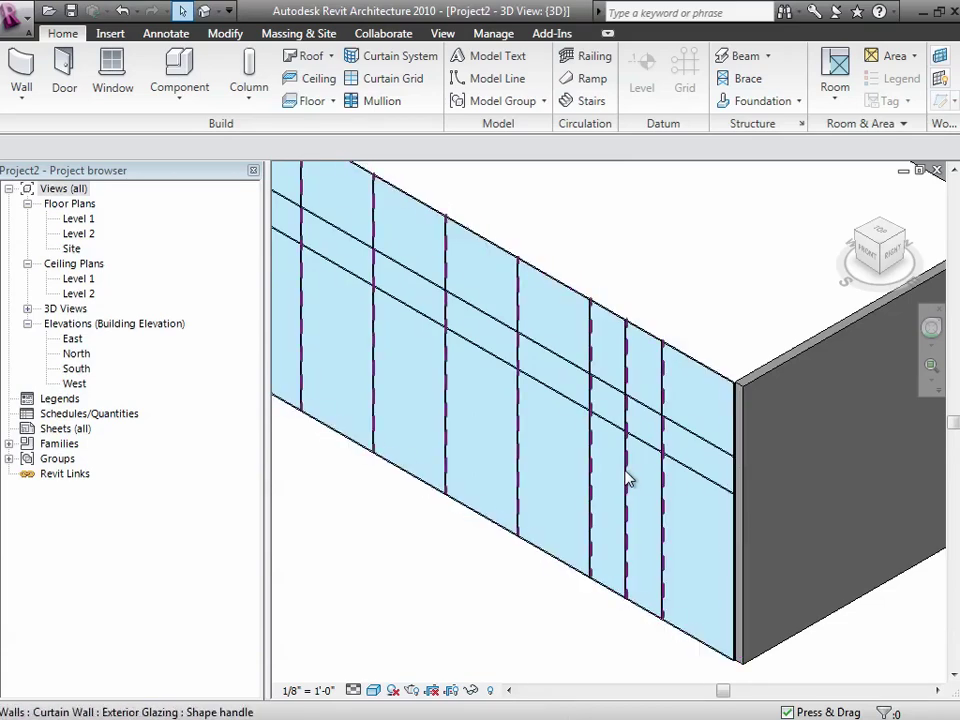
pyautogui.press('Tab')
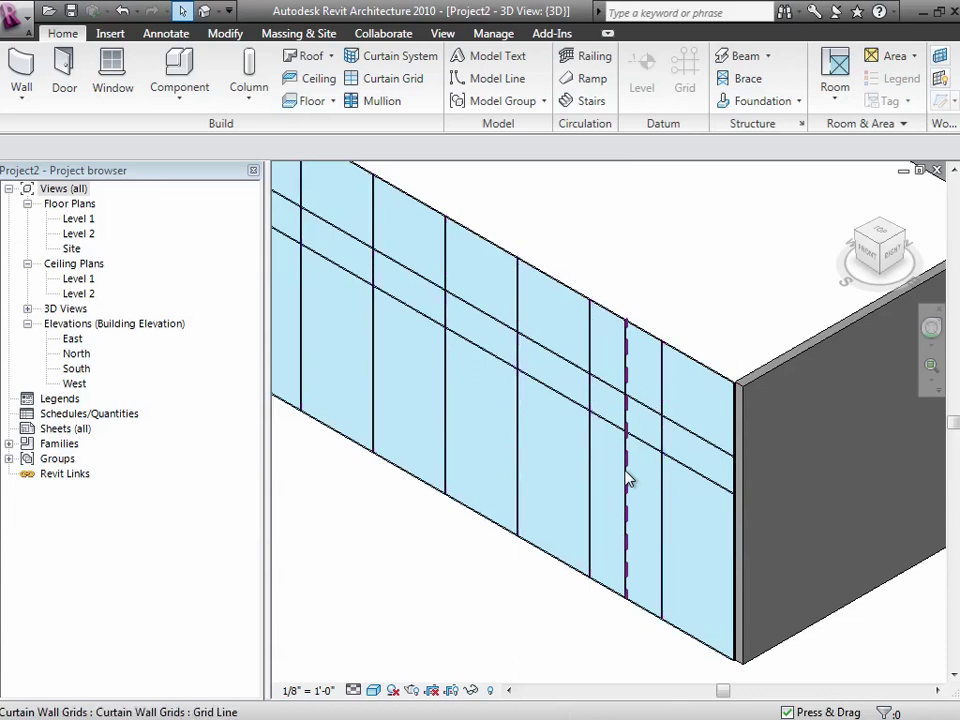
pyautogui.click(628, 480)
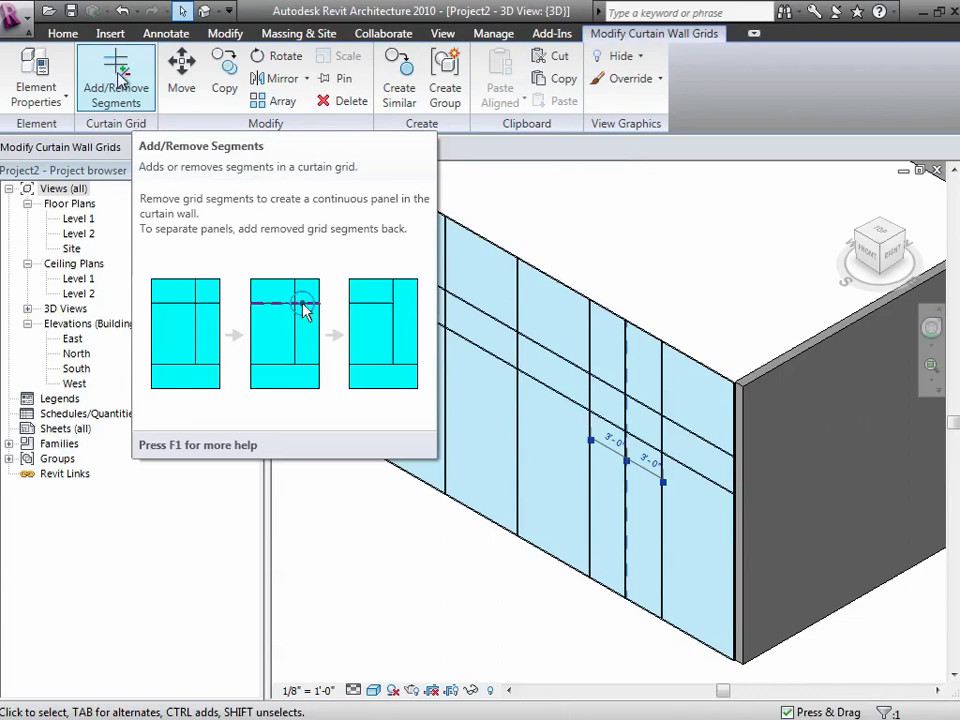
pyautogui.click(128, 92)
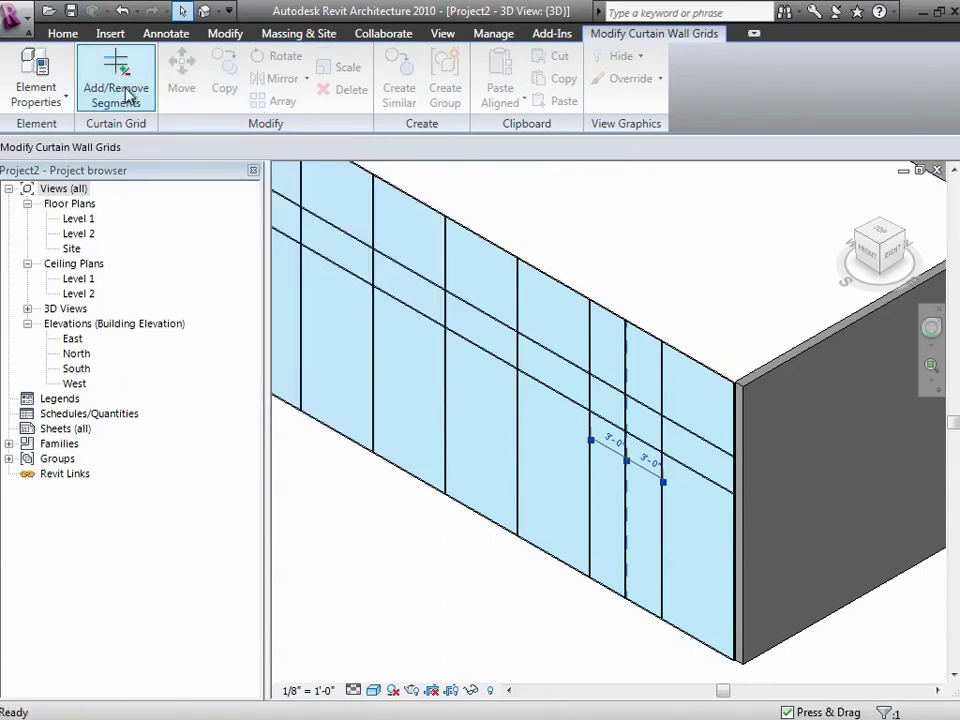
pyautogui.click(627, 415)
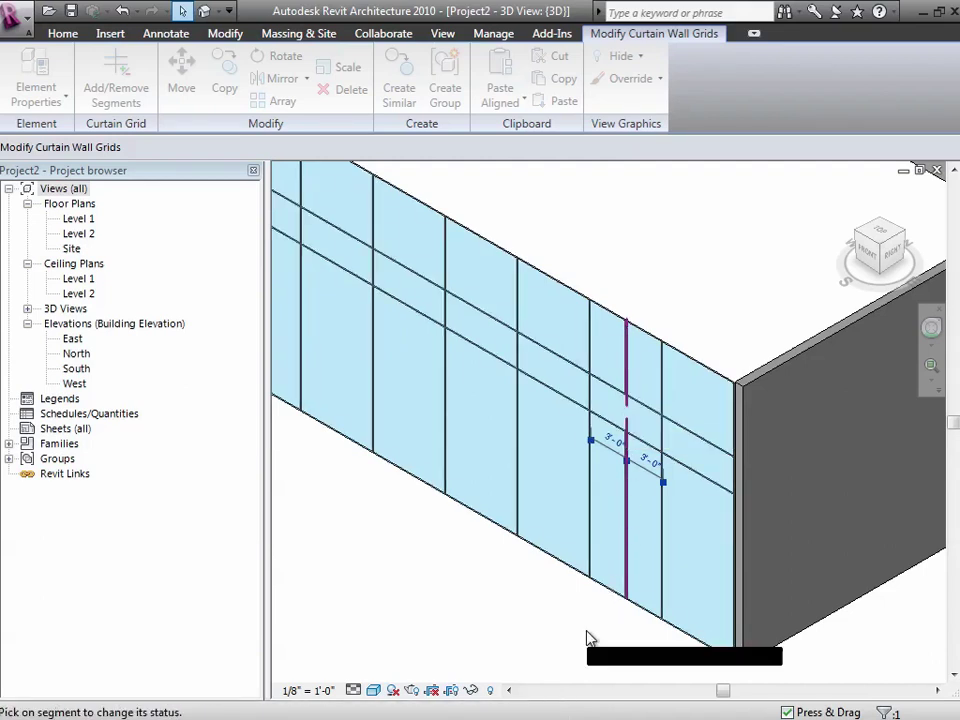
pyautogui.press('Escape')
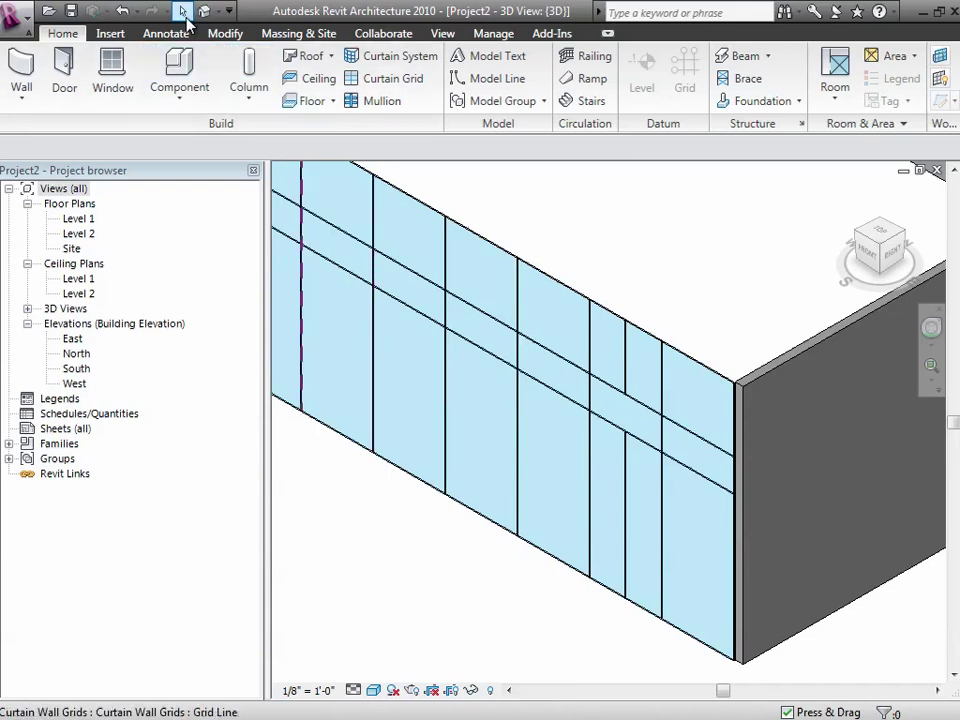
pyautogui.click(184, 14)
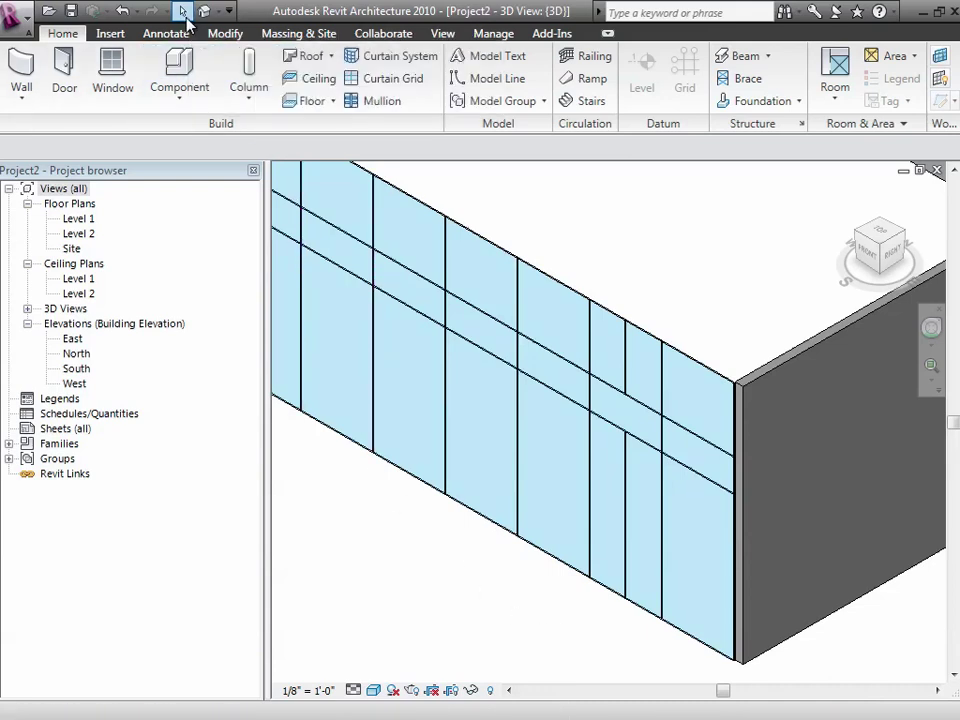
# - Unpin the vertical grid line two lines away from the added one and move it to 4'-6" and 7'-6" from its neighbors
pyautogui.click(519, 466)
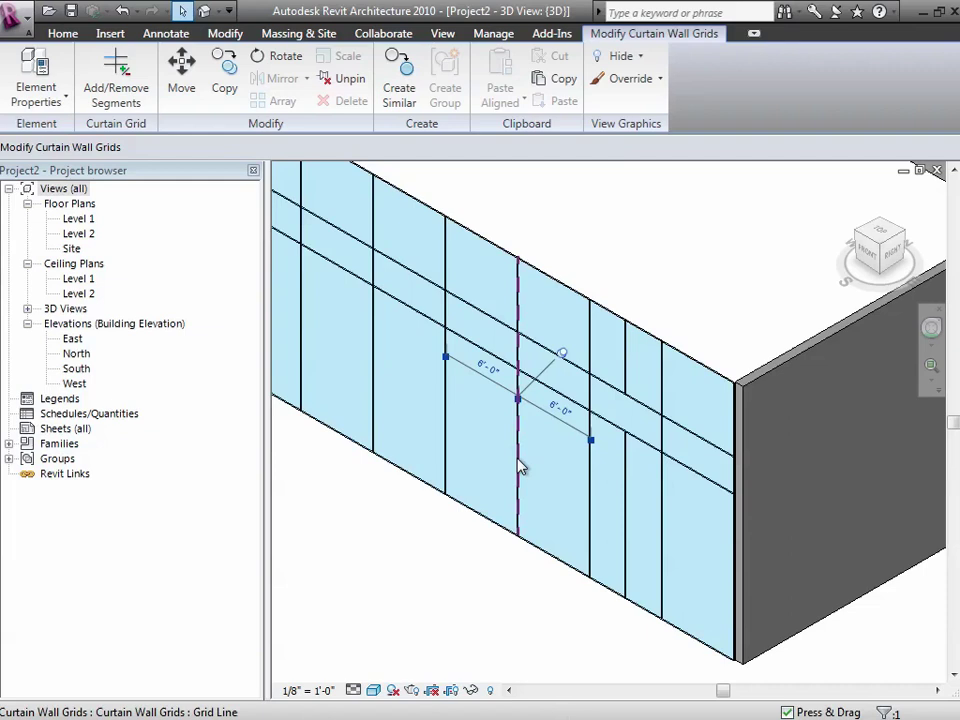
pyautogui.click(563, 356)
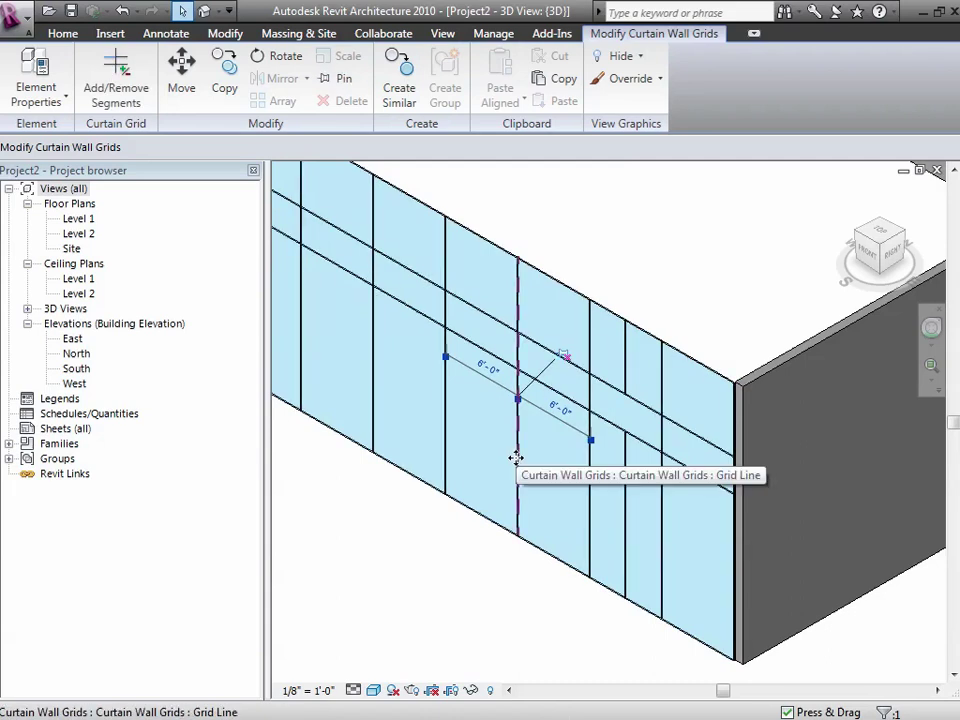
pyautogui.moveTo(506, 446); pyautogui.dragTo(497, 437)
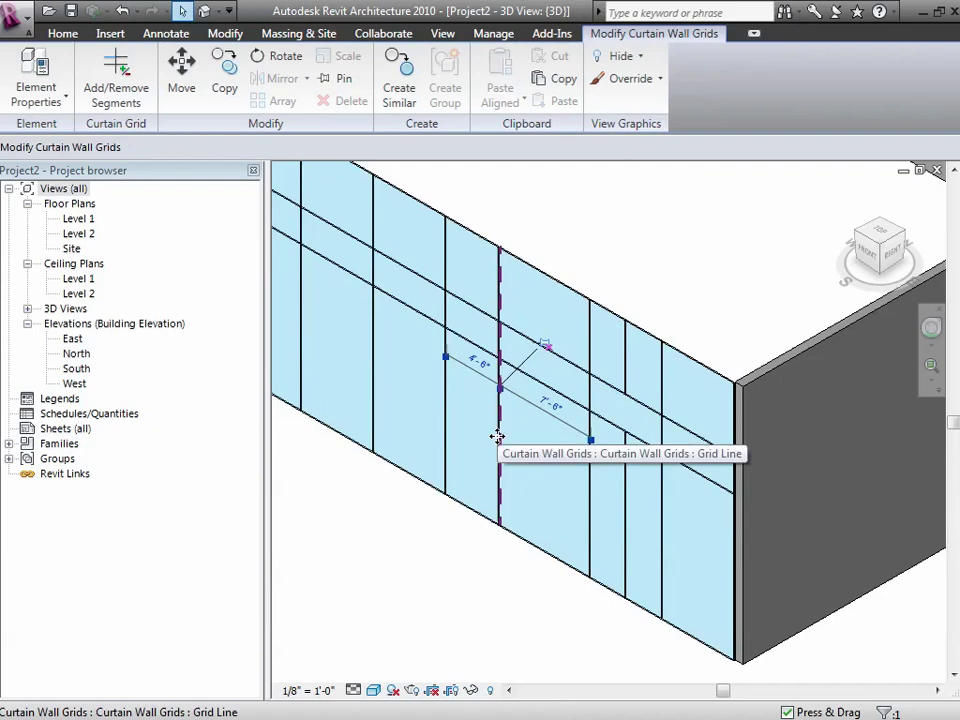
pyautogui.click(476, 563)
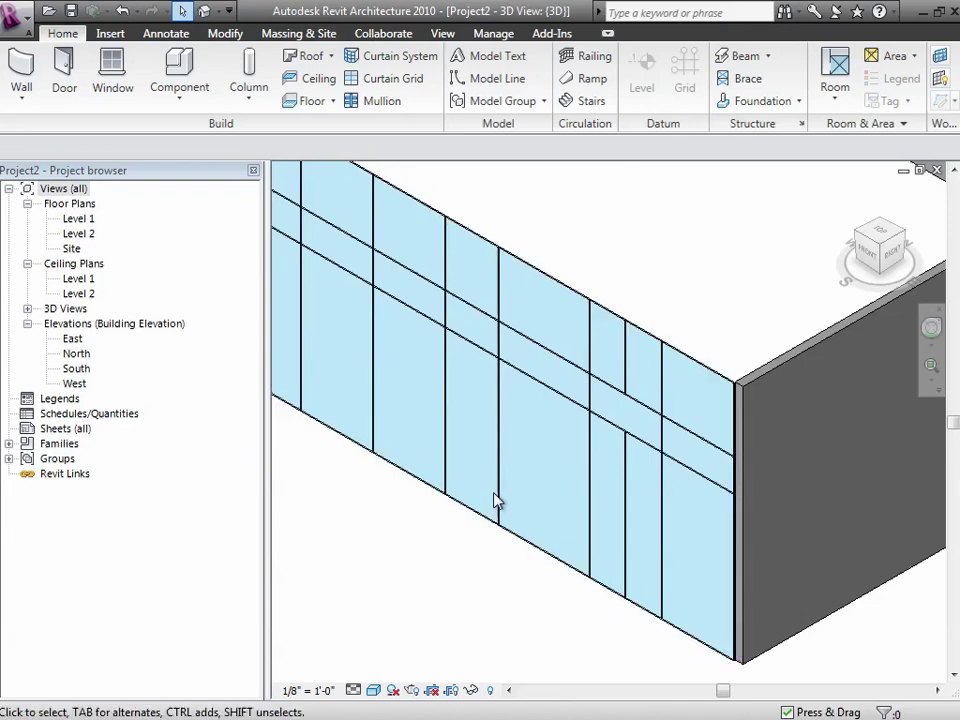
# - Remove the upper and lower segments of the moved vertical grid line, keeping only the segment between the two horizontal lines
pyautogui.press('Tab')
pyautogui.press('Tab')
pyautogui.press('Tab')
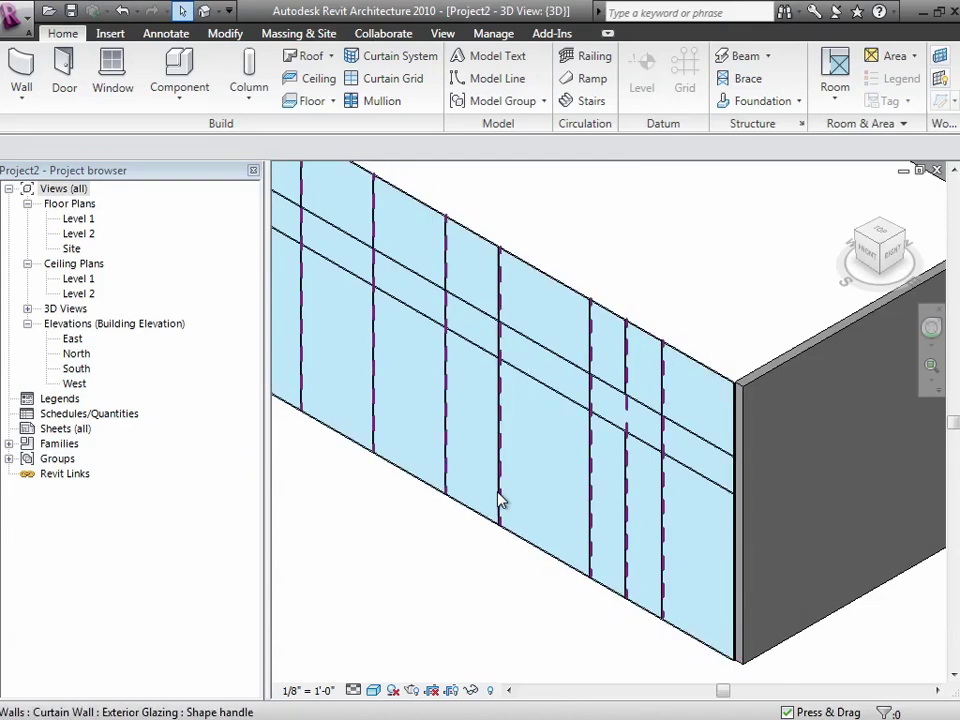
pyautogui.press('Tab')
pyautogui.click(501, 500)
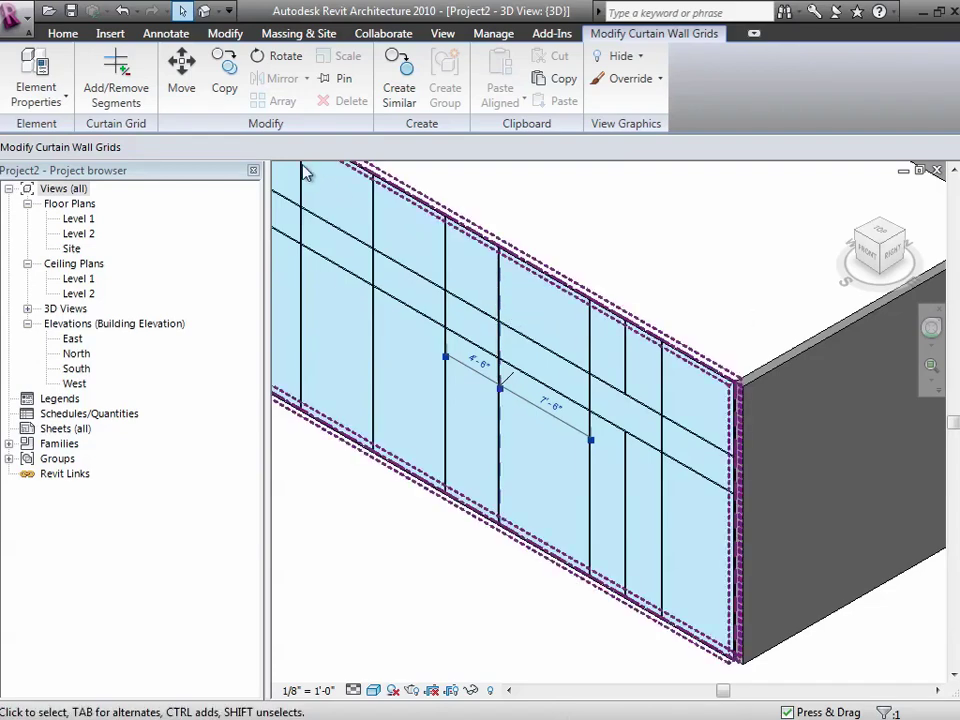
pyautogui.click(146, 98)
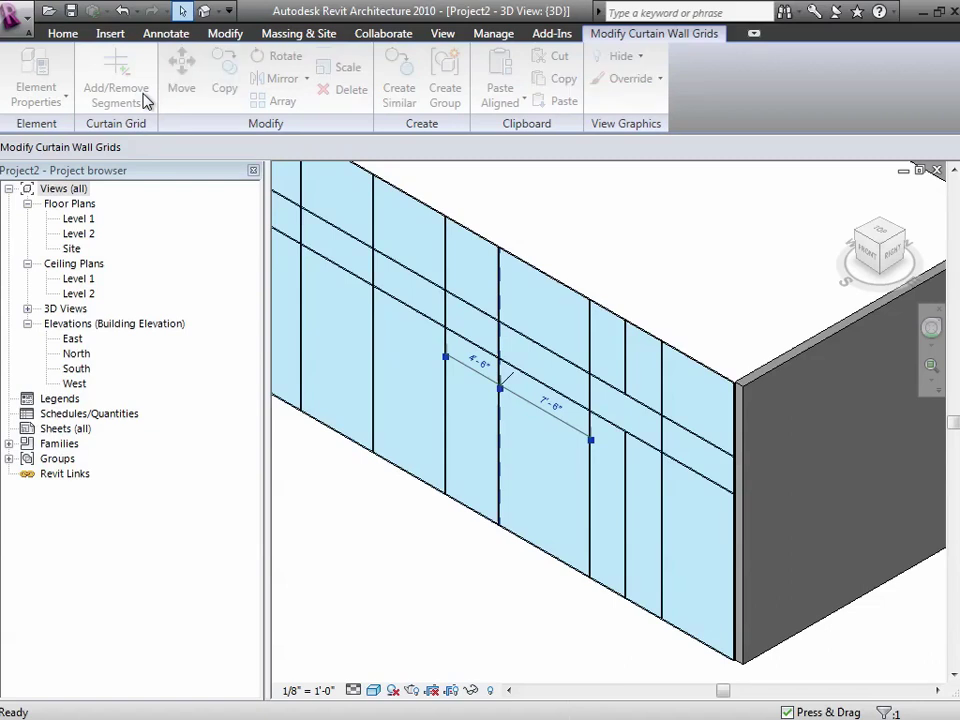
pyautogui.click(502, 288)
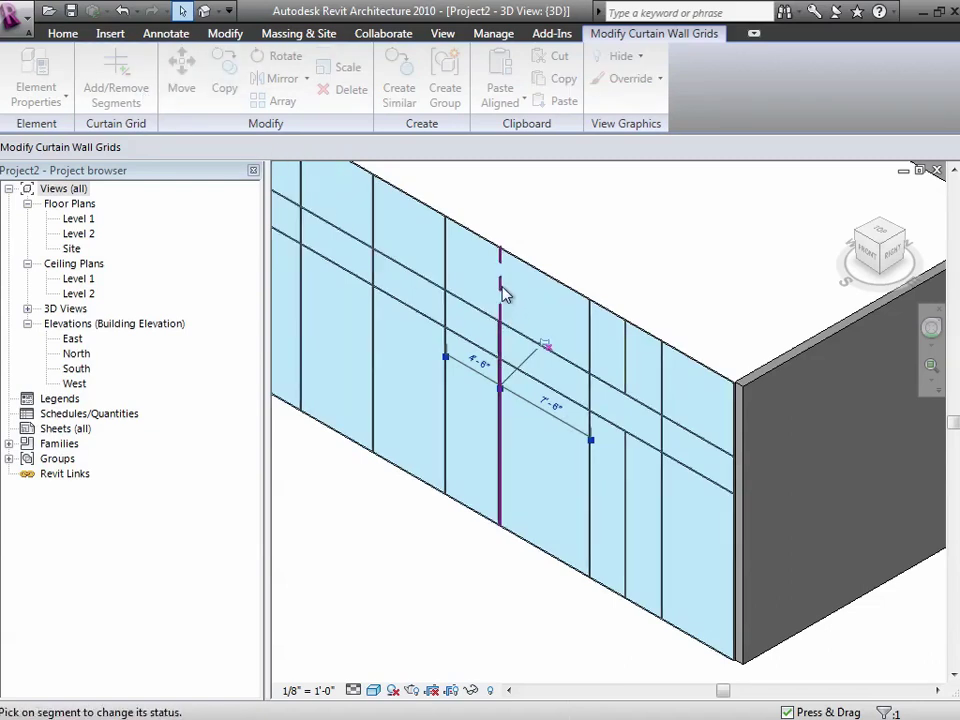
pyautogui.click(505, 484)
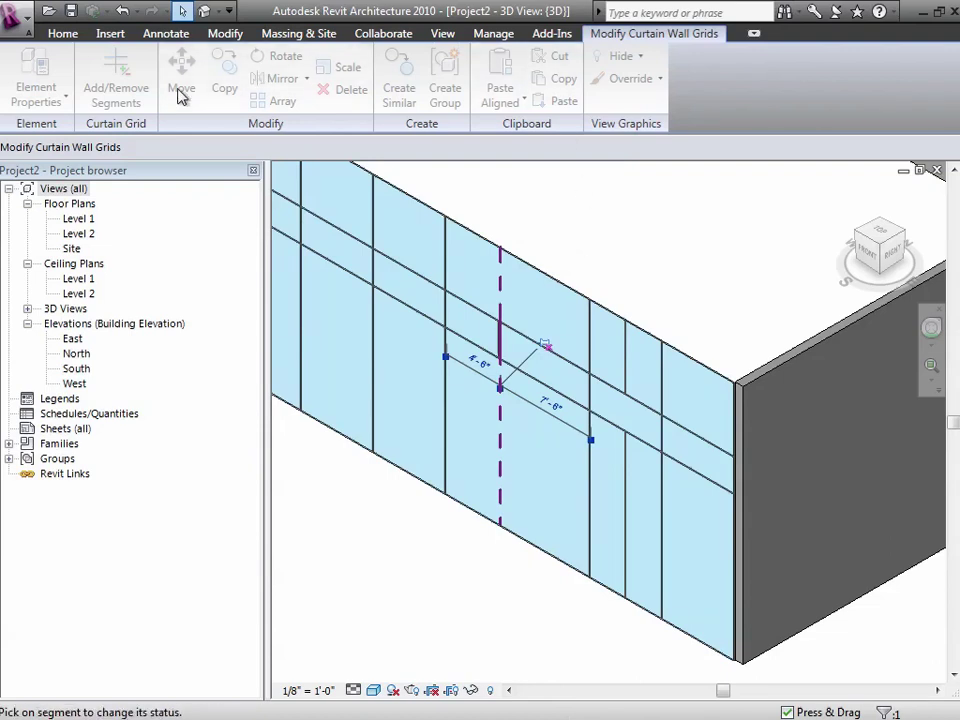
pyautogui.press('Escape')
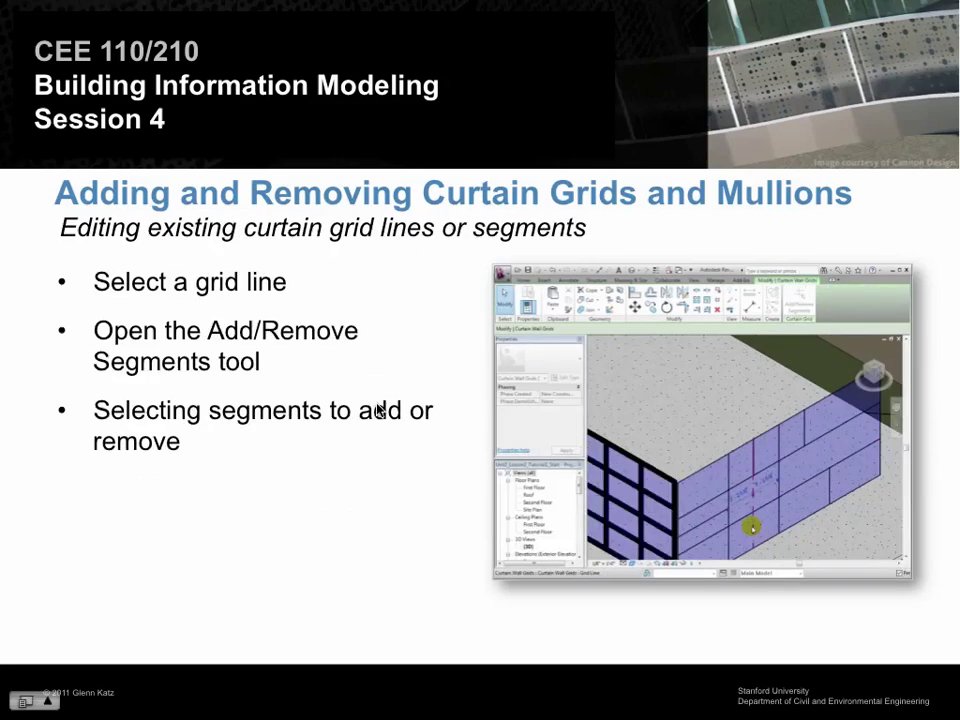
pyautogui.click(378, 411)
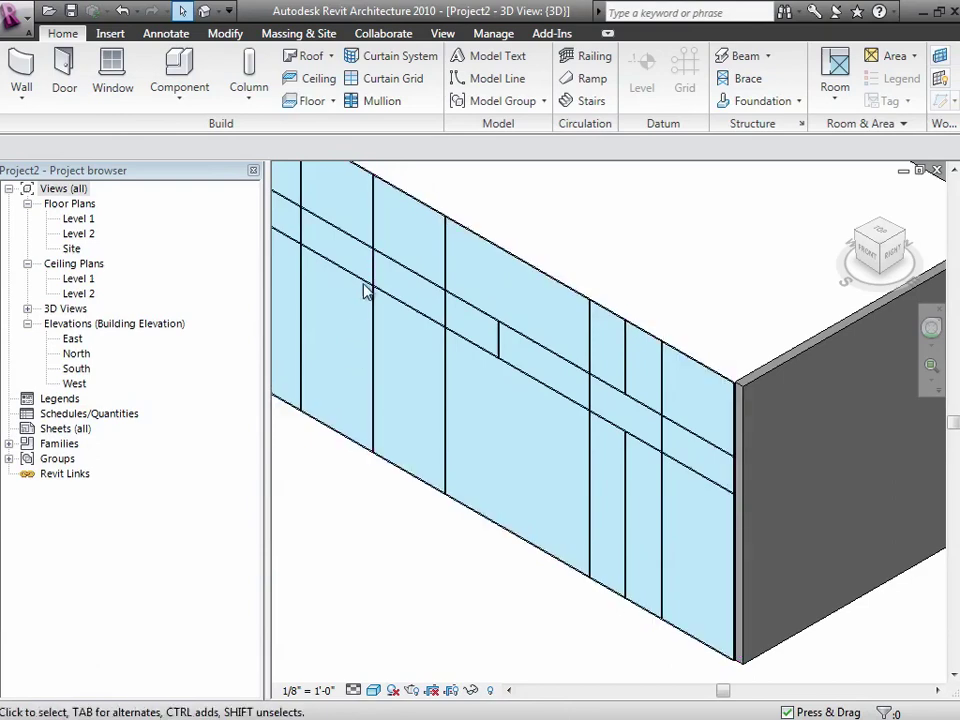
# - Place 1" Square rectangular mullions on the lower horizontal grid line and on the full-height vertical grid line bordering the widest lower panel
pyautogui.click(383, 101)
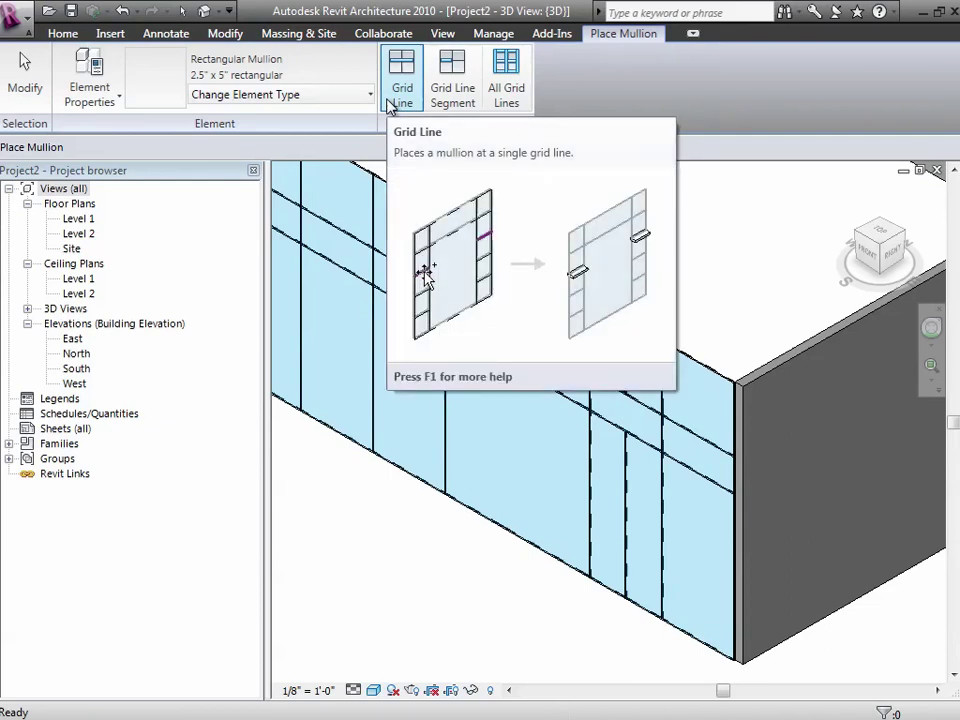
pyautogui.click(238, 100)
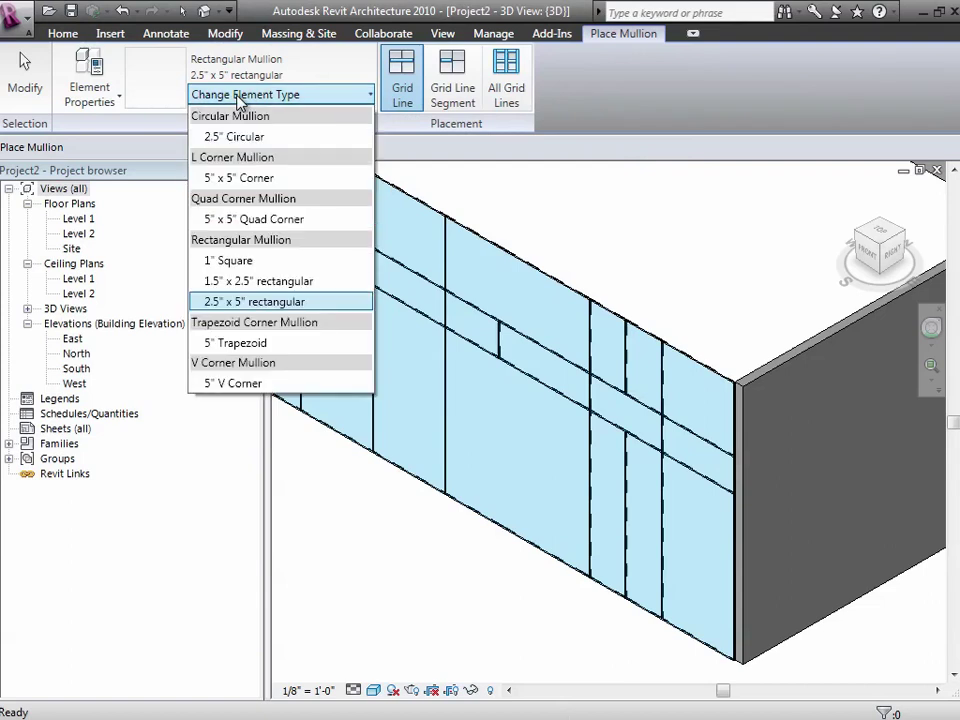
pyautogui.click(244, 264)
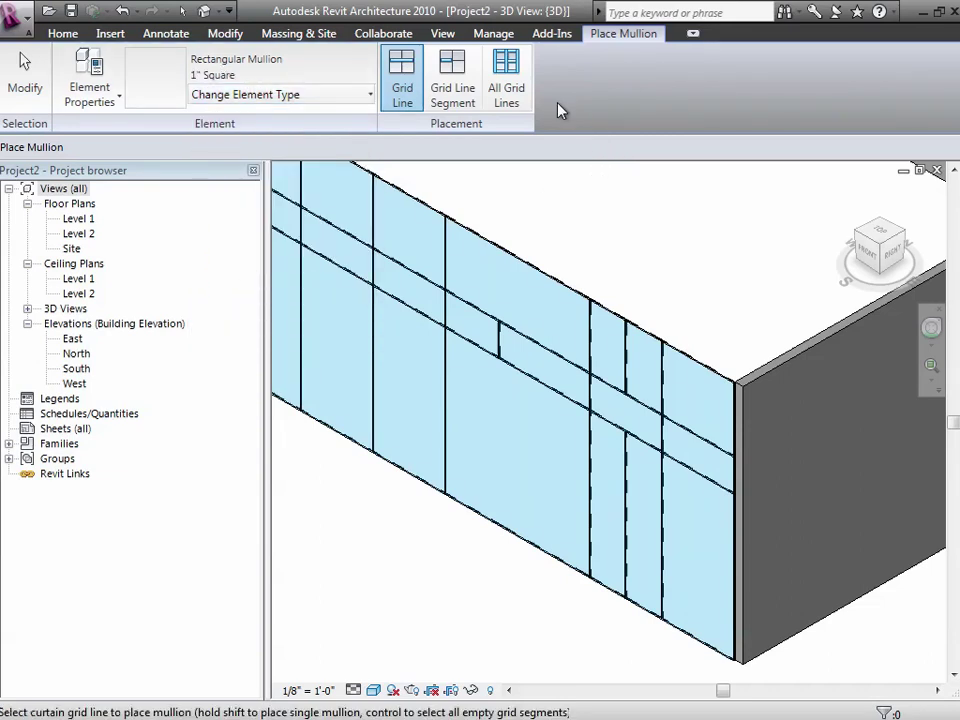
pyautogui.click(413, 318)
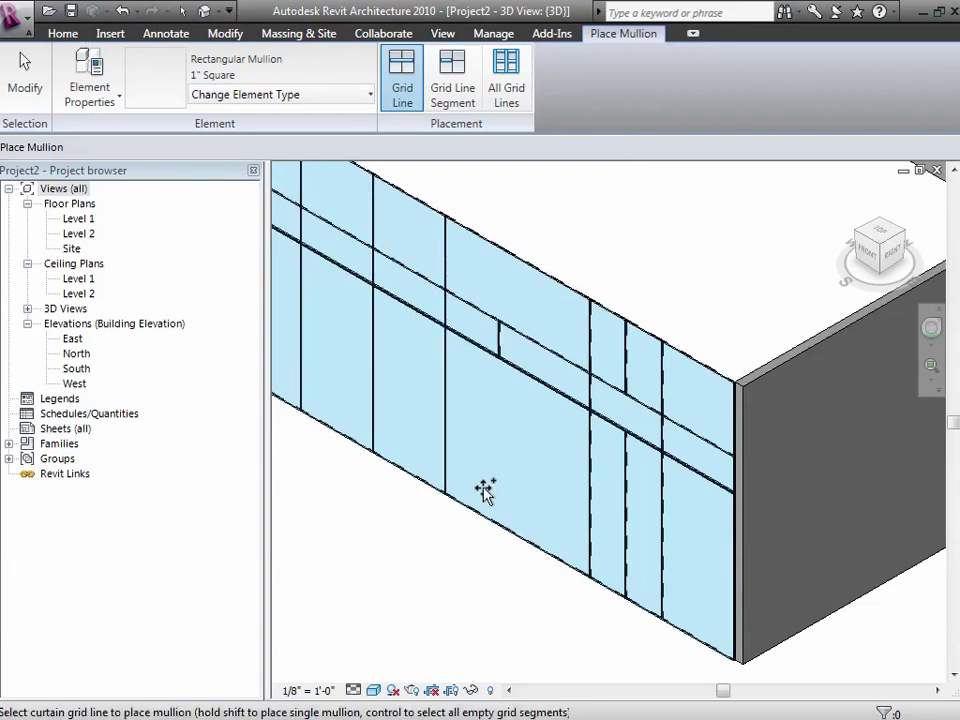
pyautogui.click(446, 407)
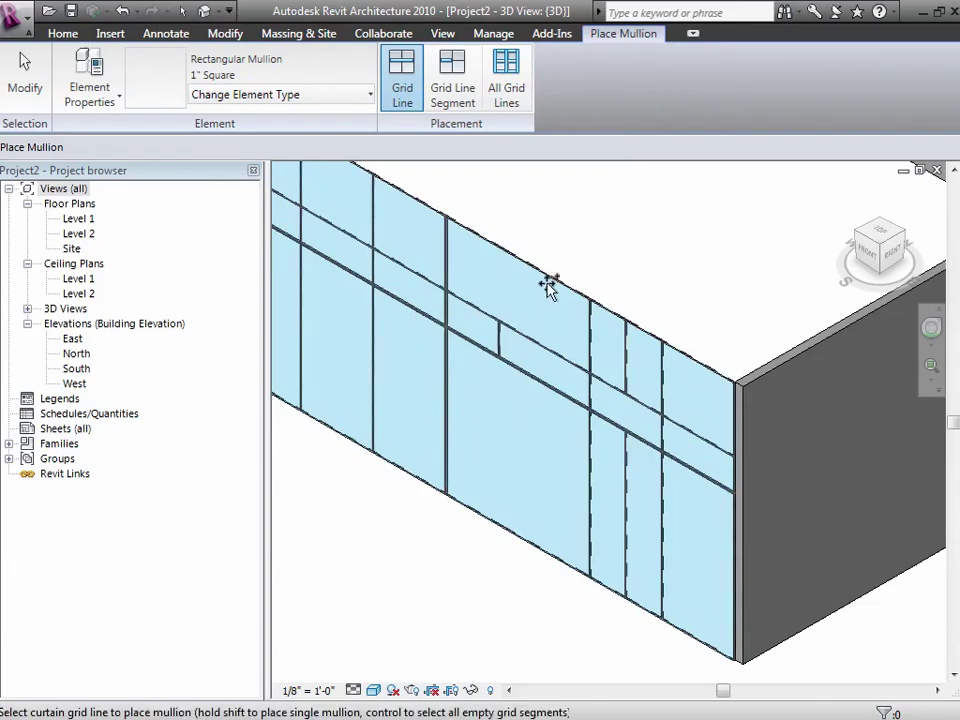
# - Place 1" Square mullions on all remaining empty grid lines of the front curtain wall and end mullion placement
pyautogui.click(507, 88)
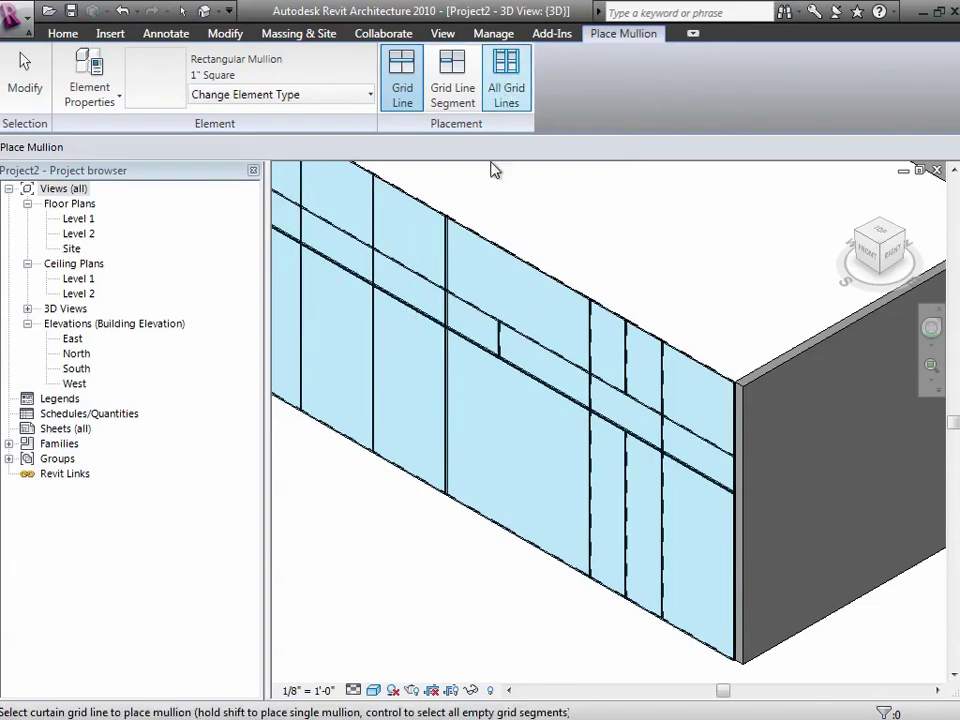
pyautogui.click(495, 253)
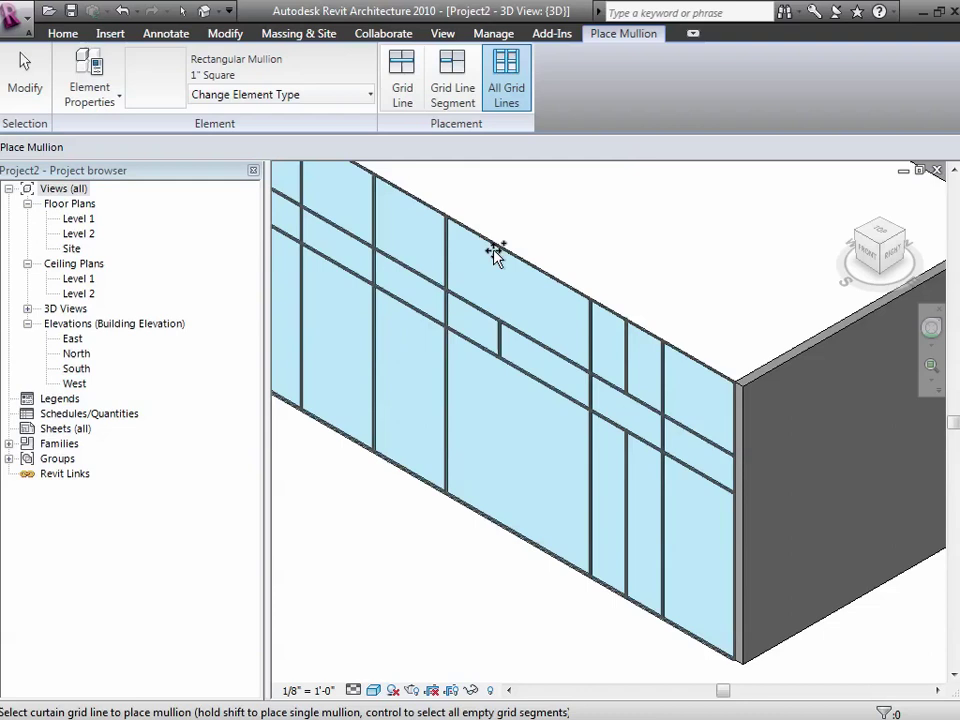
pyautogui.click(22, 66)
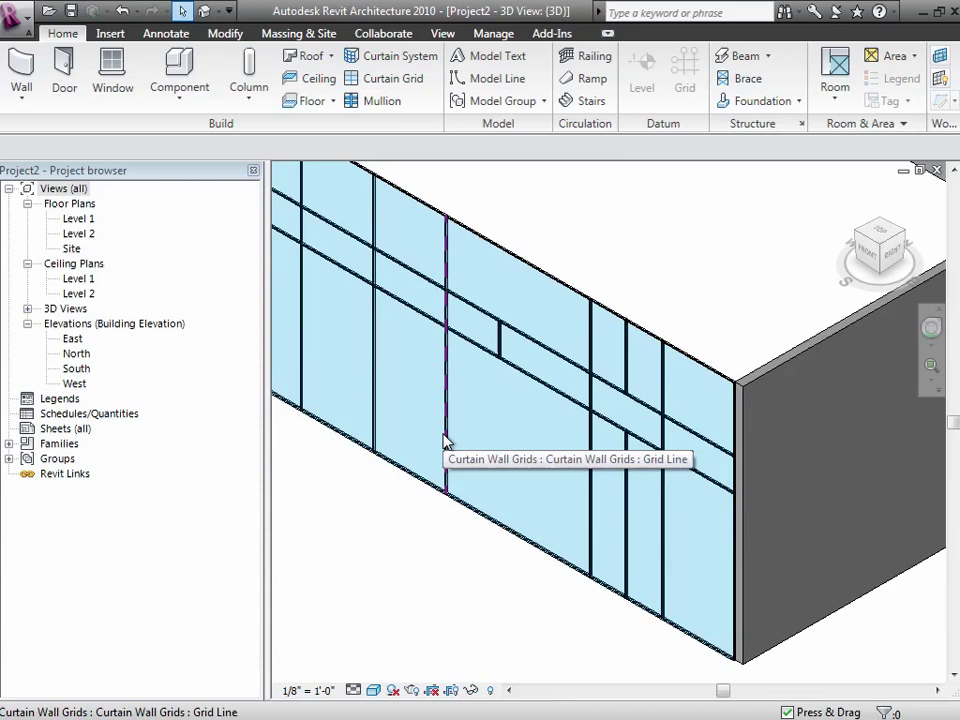
# - Change the tall glazed panel below the horizontal grid lines, directly left of the widest lower panel, to the System Panel type Solid
pyautogui.press('Tab')
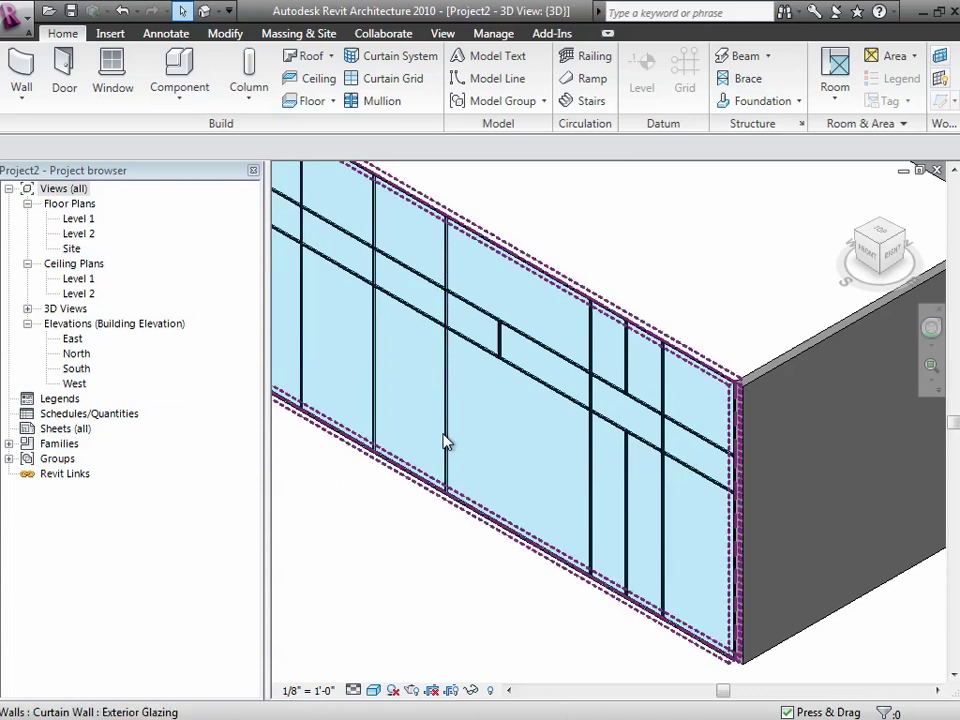
pyautogui.press('Tab')
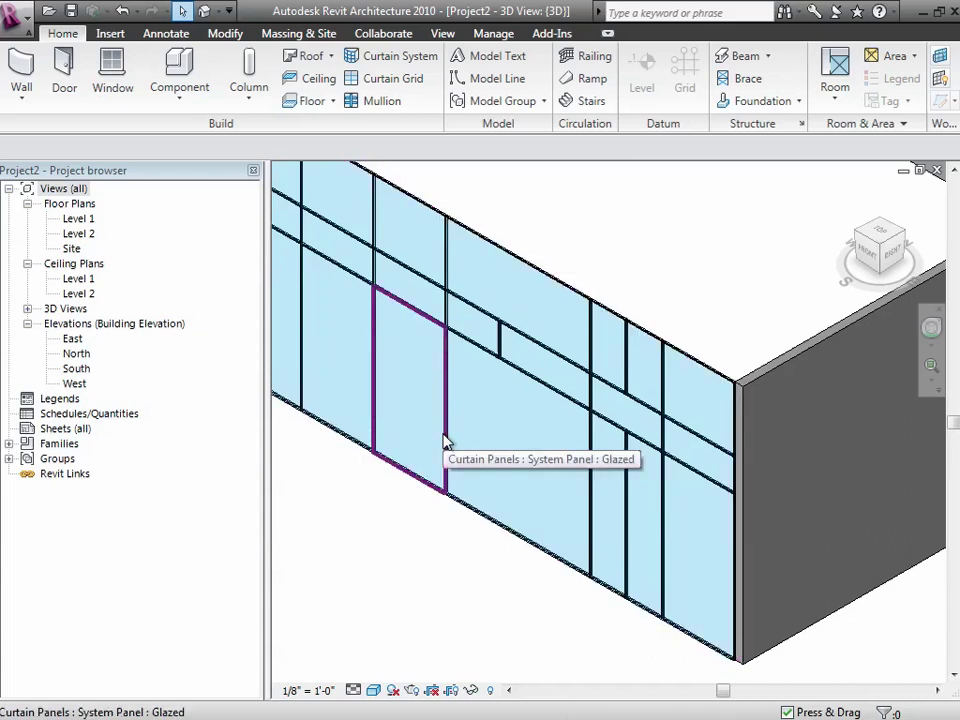
pyautogui.click(446, 441)
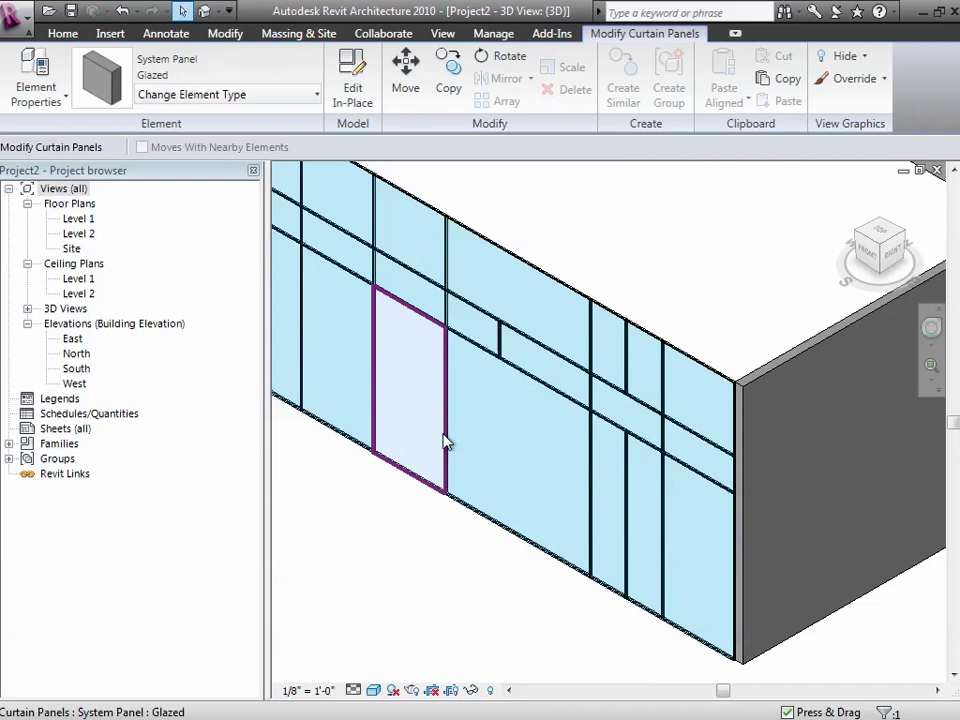
pyautogui.click(232, 100)
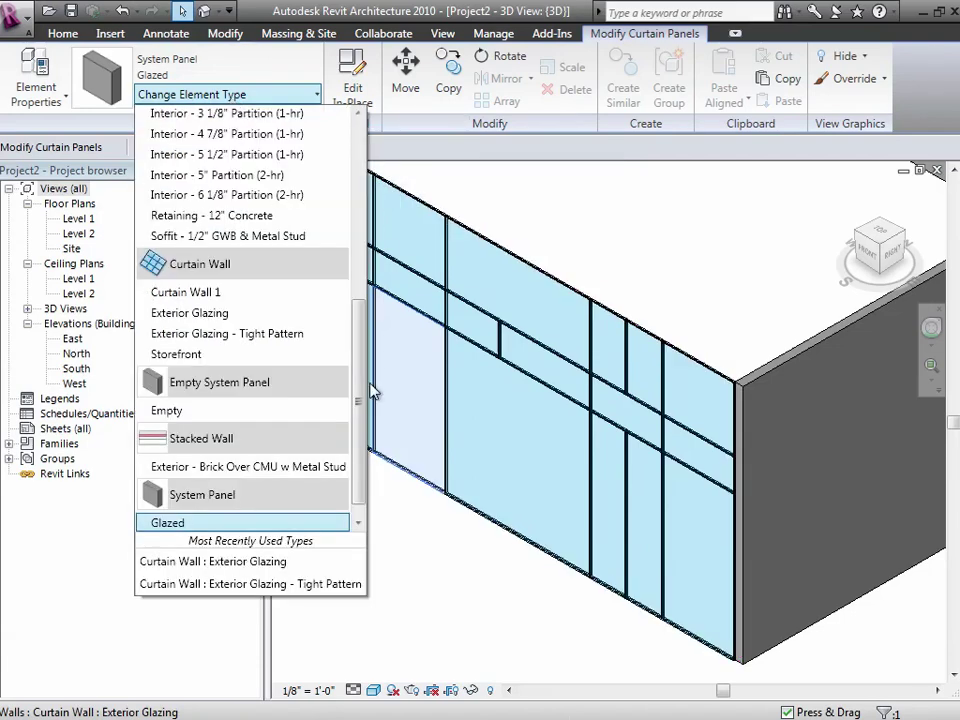
pyautogui.moveTo(359, 399); pyautogui.dragTo(359, 453)
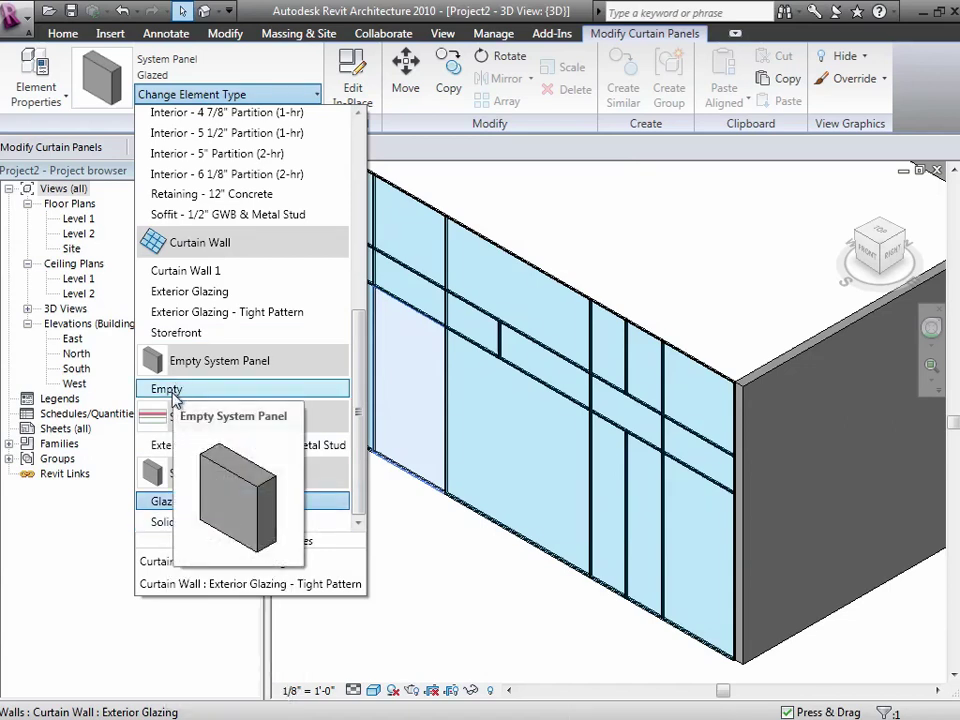
pyautogui.click(166, 521)
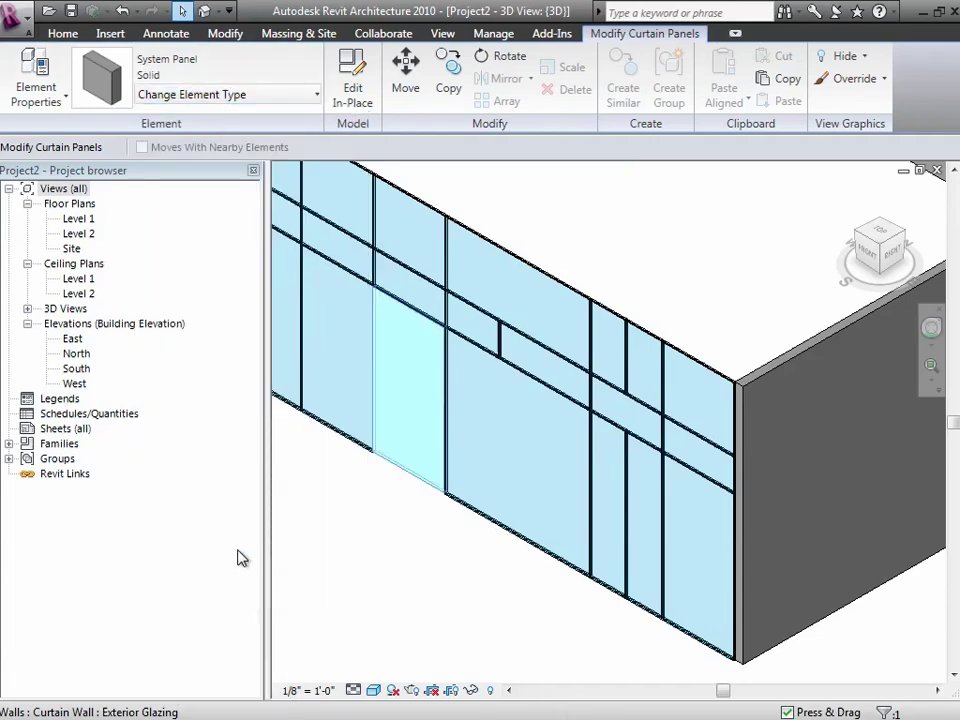
pyautogui.click(362, 585)
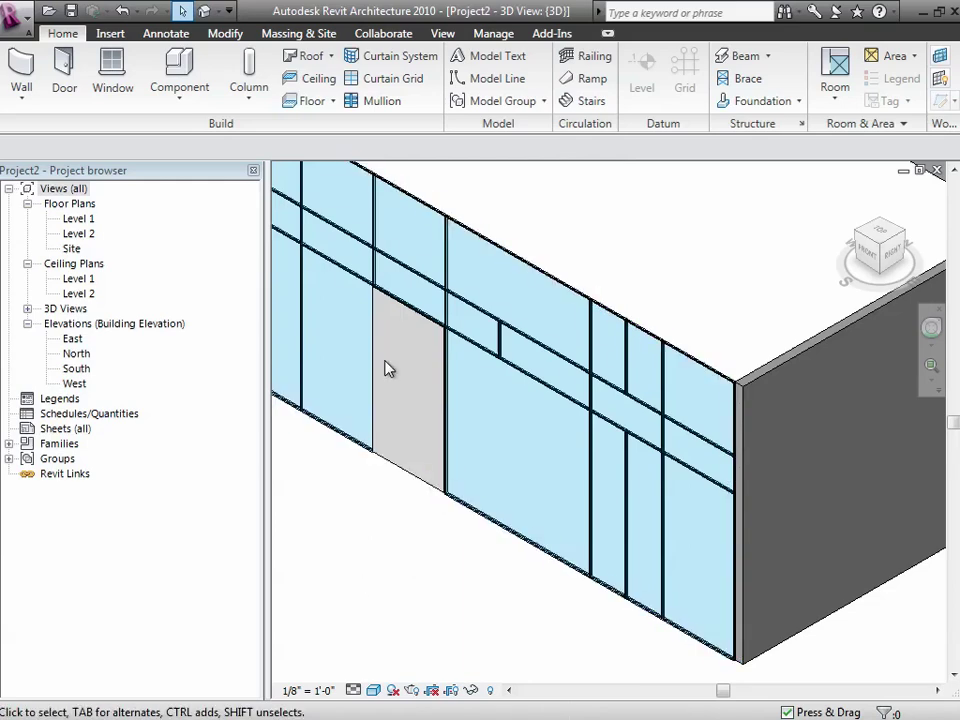
# - Change three glazed panels between the two horizontal grid lines to Solid: those diagonally above the tall solid panel and the undivided one nearer the corner
pyautogui.click(358, 281)
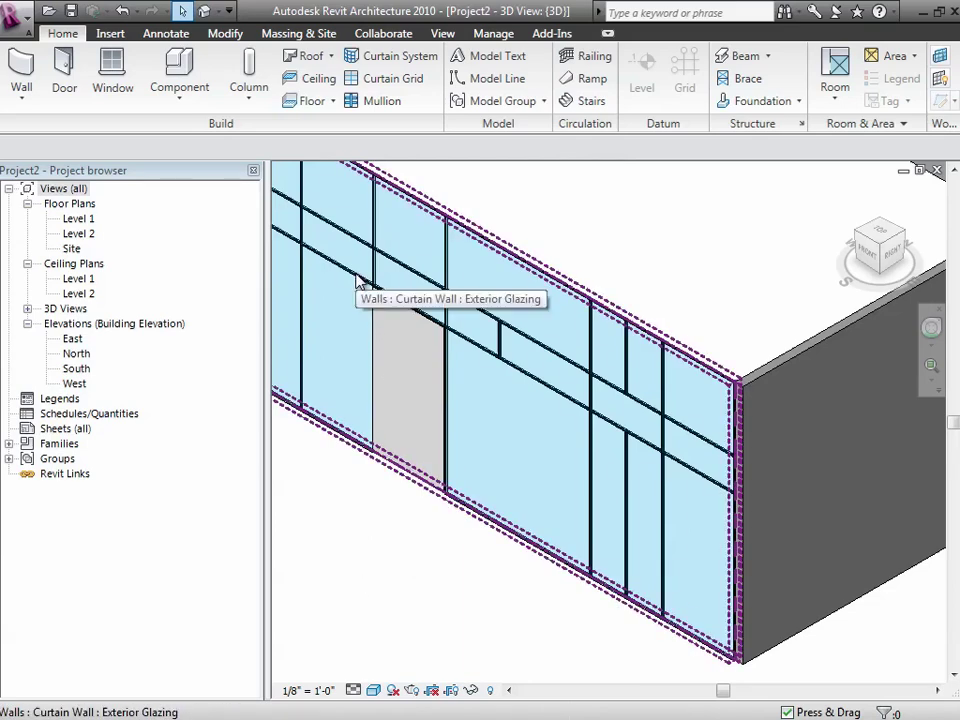
pyautogui.press('Tab')
pyautogui.click(358, 281)
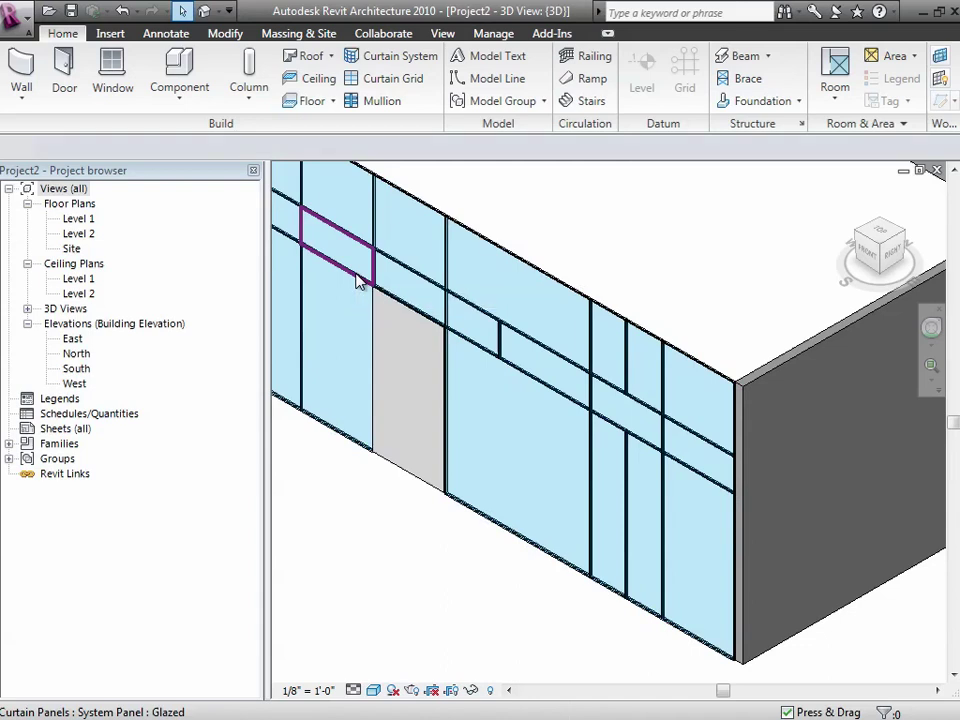
pyautogui.click(357, 280)
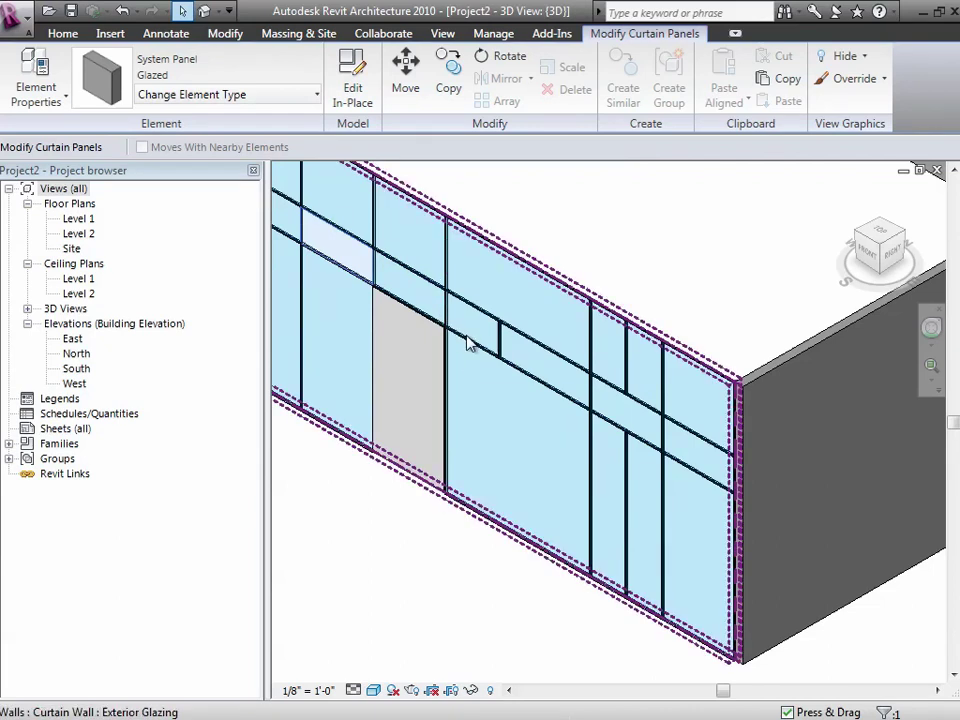
pyautogui.press('Tab')
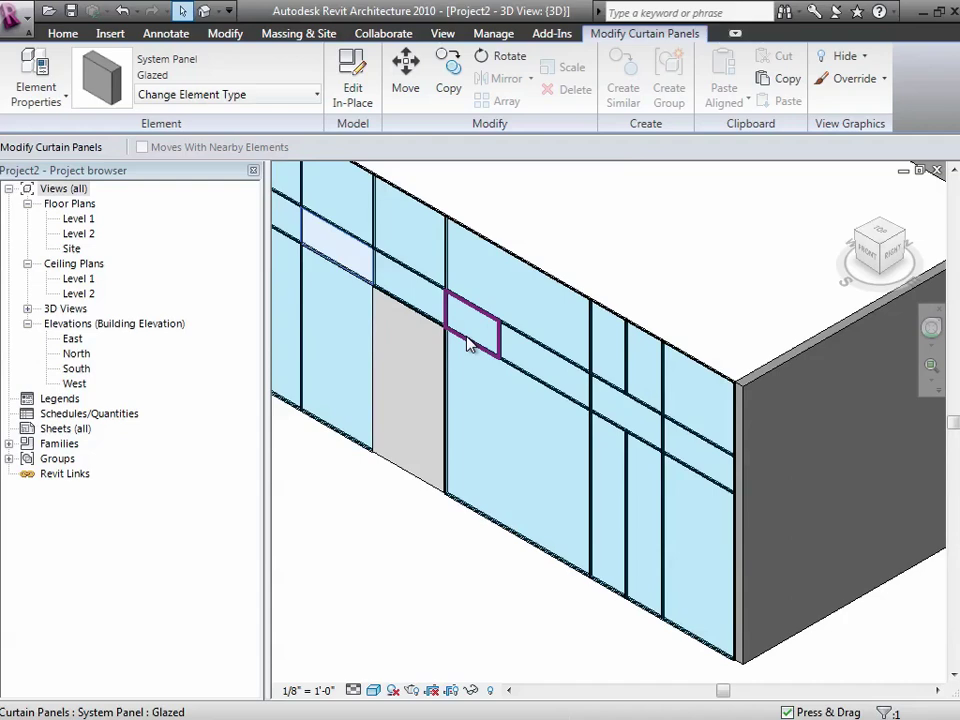
pyautogui.keyDown('ctrl'); pyautogui.click(467, 343); pyautogui.keyUp('ctrl')
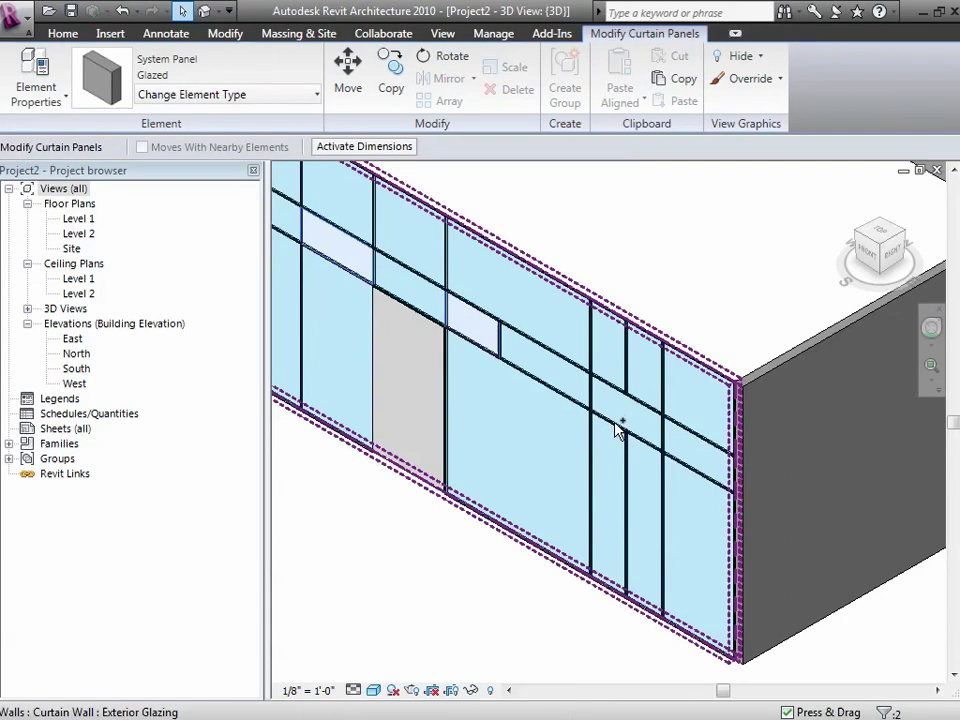
pyautogui.press('Tab')
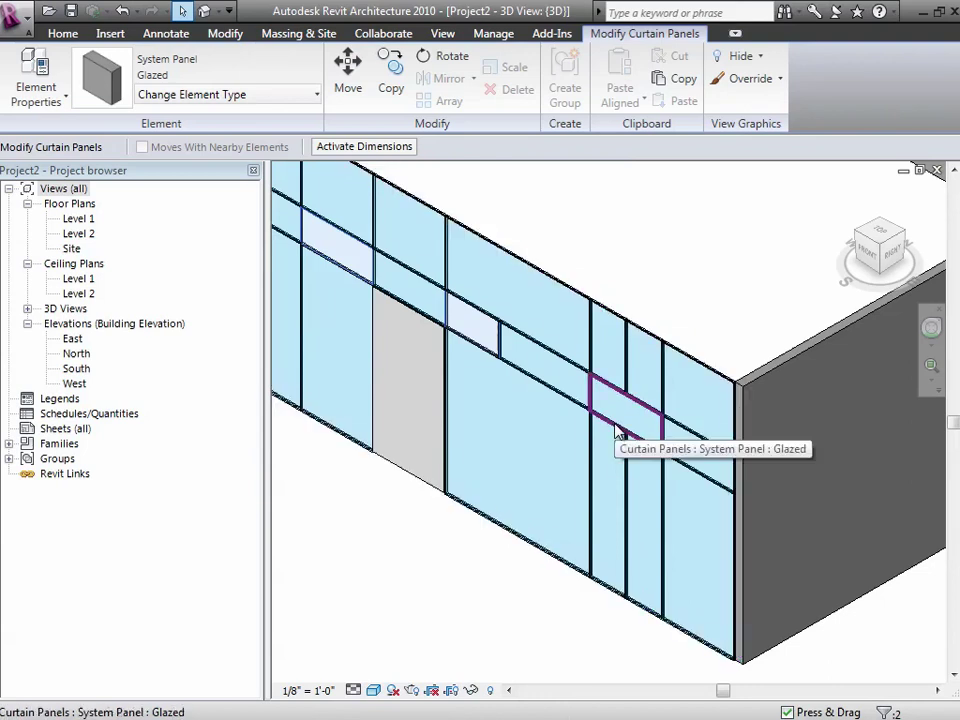
pyautogui.keyDown('ctrl'); pyautogui.click(616, 428); pyautogui.keyUp('ctrl')
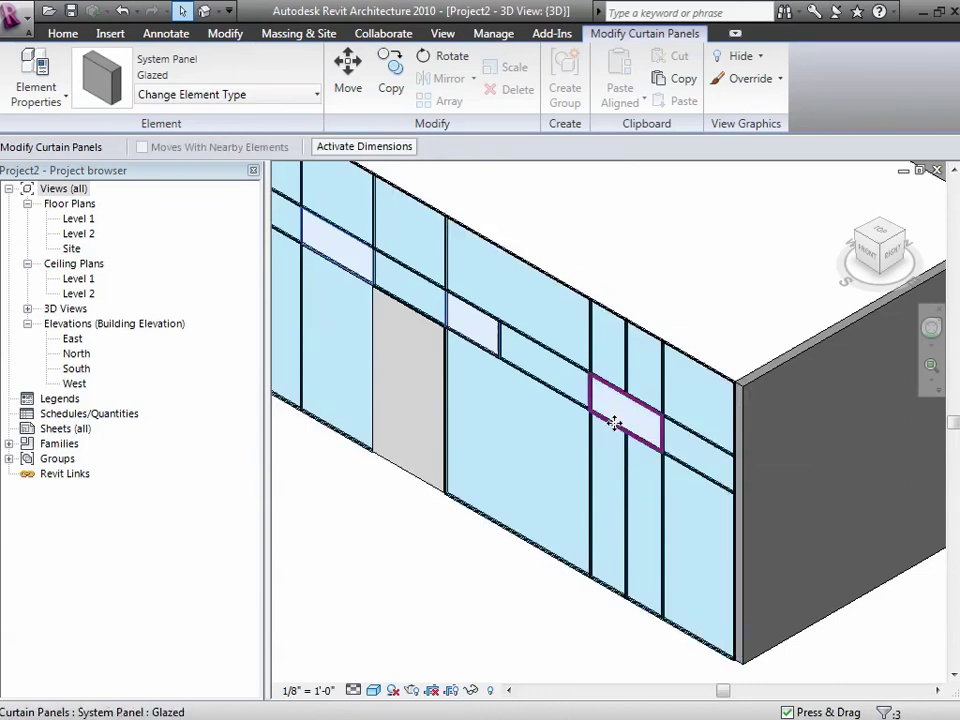
pyautogui.click(277, 99)
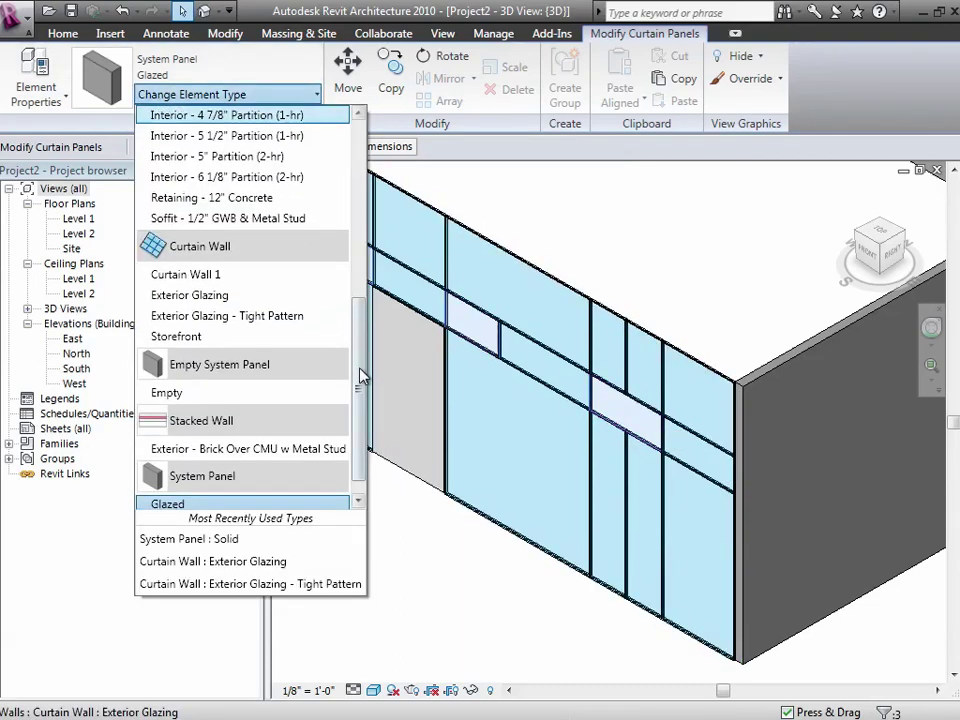
pyautogui.scroll(-1, 362, 378)
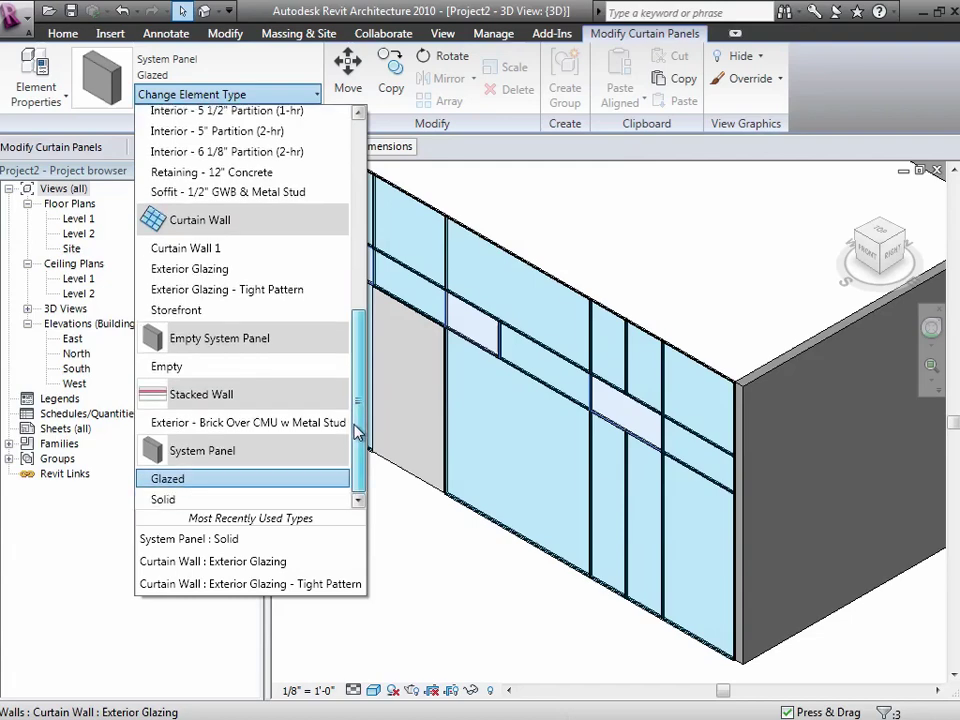
pyautogui.click(178, 500)
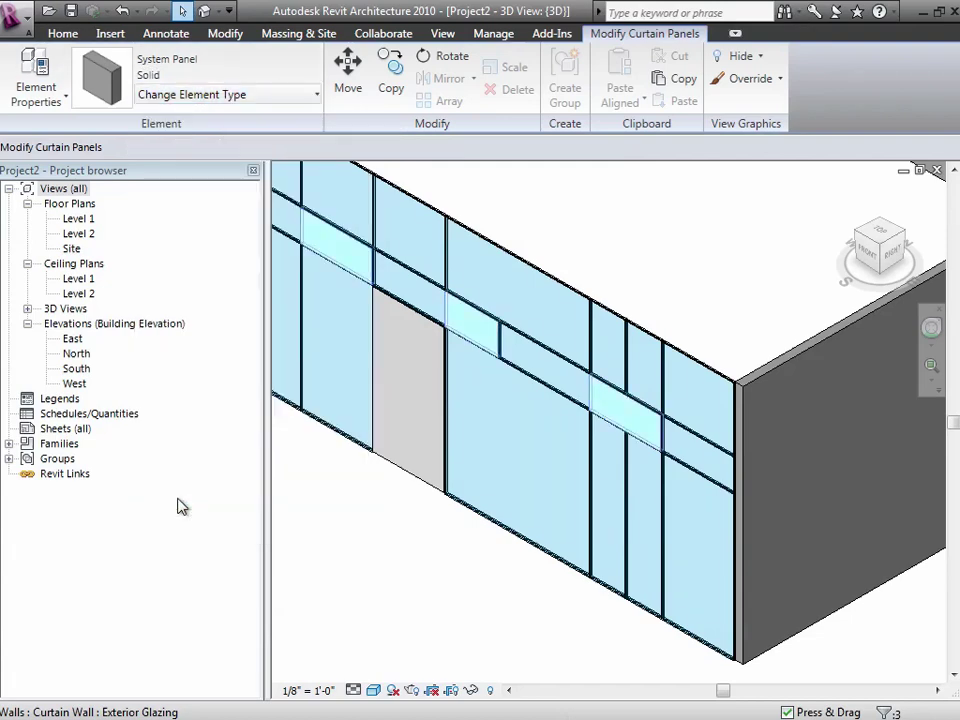
pyautogui.click(338, 562)
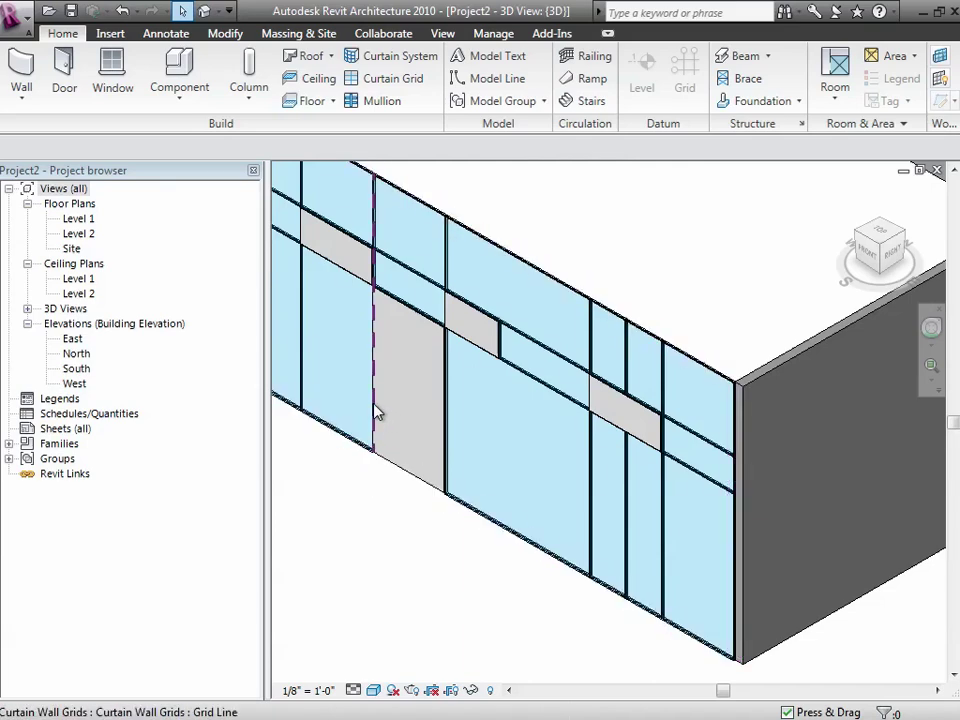
# - Duplicate the tall solid panel's System Panel type under the name Solid Blue
pyautogui.press('Tab')
pyautogui.press('Tab')
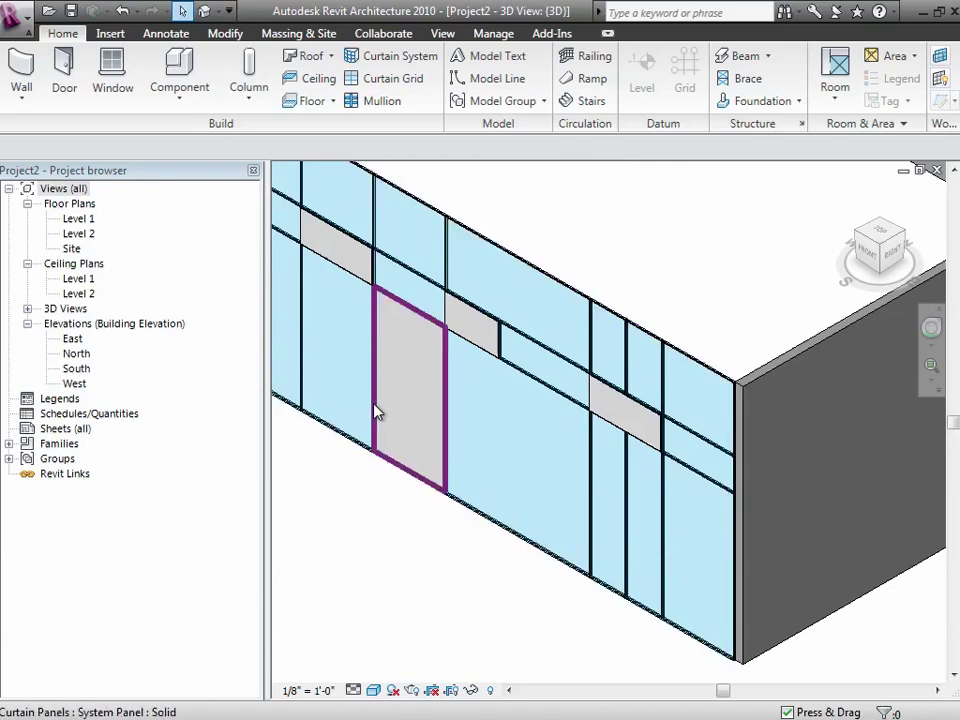
pyautogui.click(376, 412)
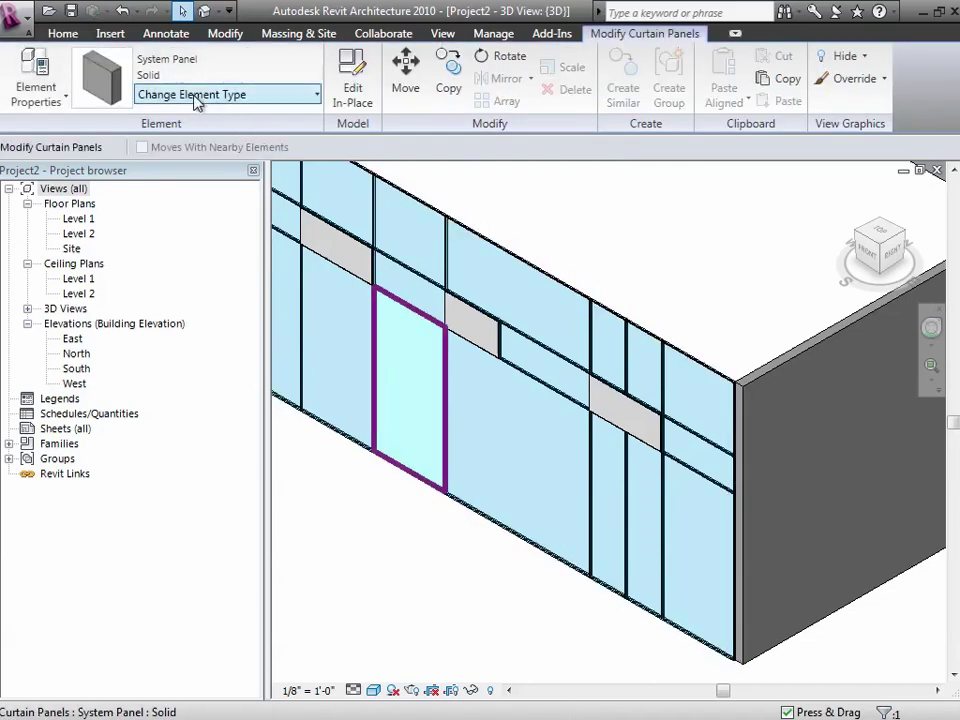
pyautogui.click(45, 90)
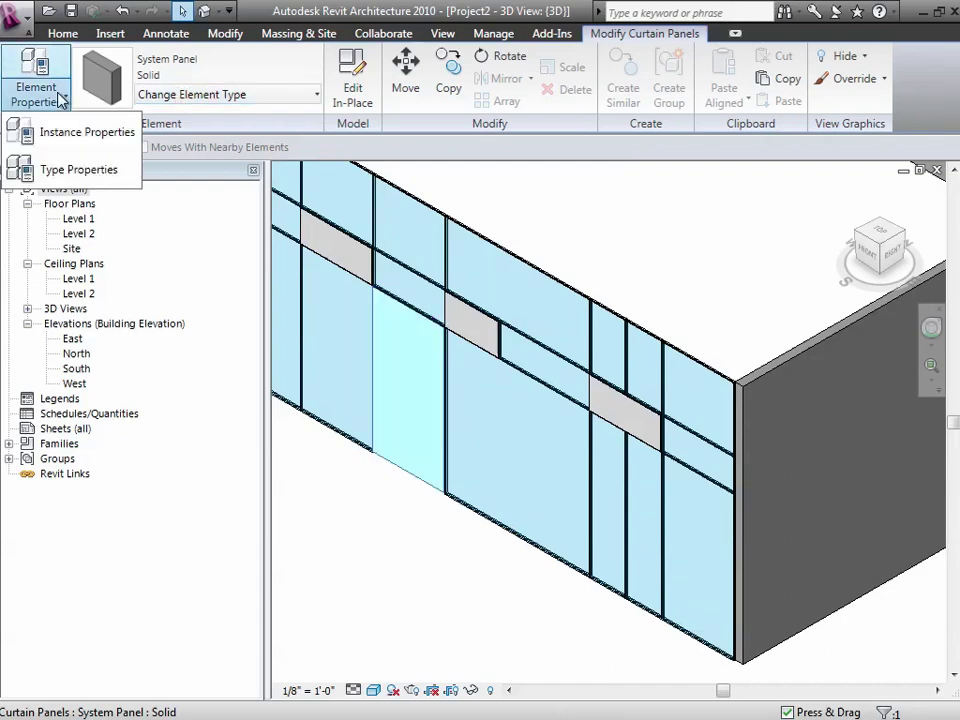
pyautogui.click(75, 170)
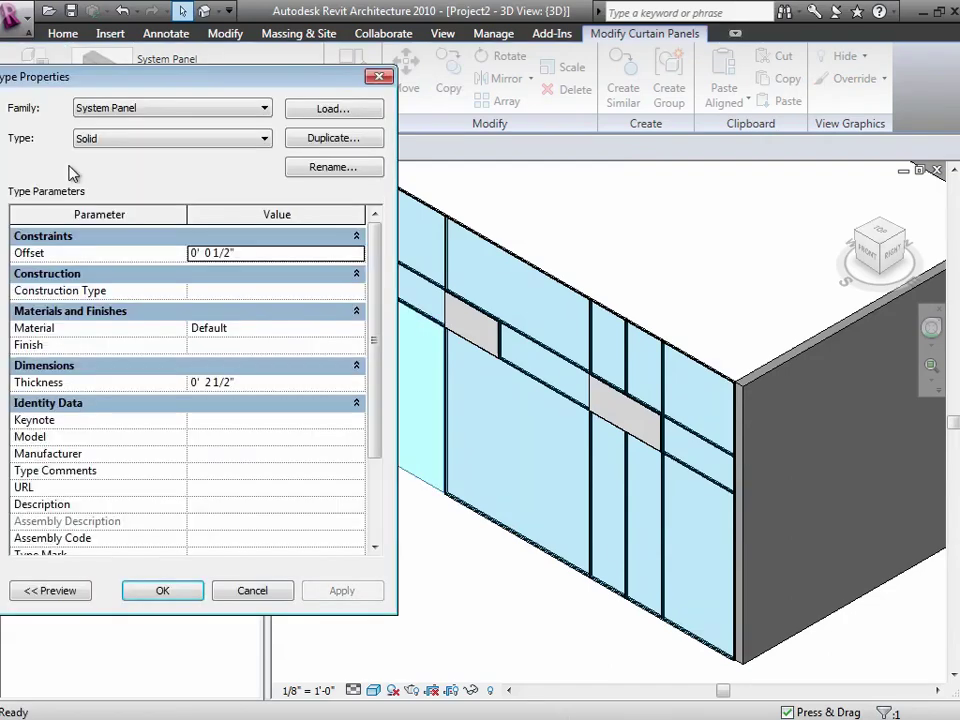
pyautogui.click(330, 138)
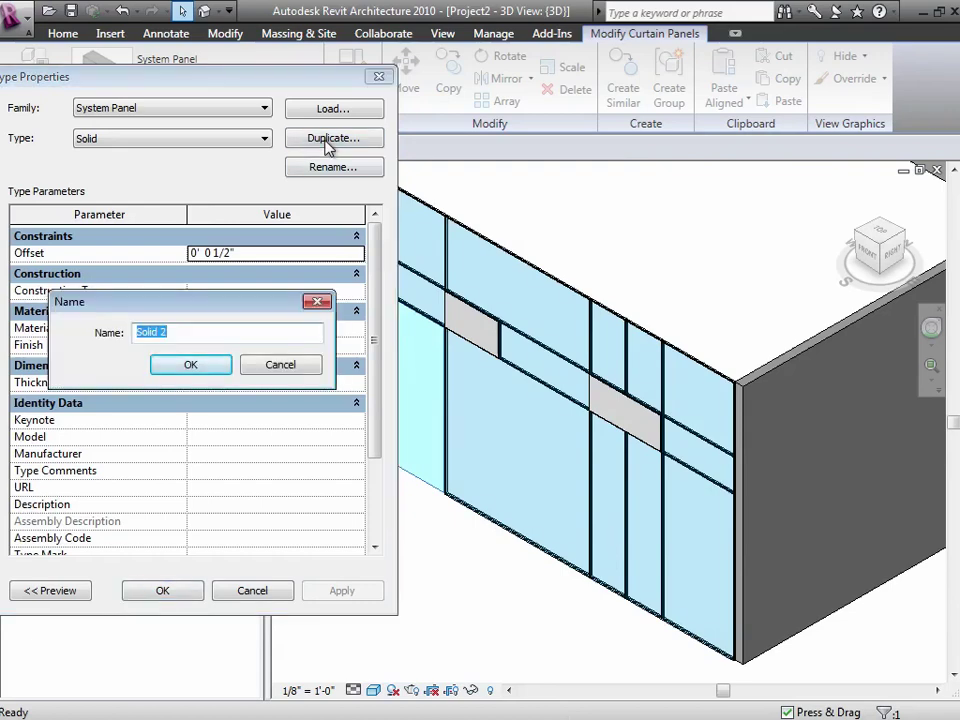
pyautogui.write('Solid Blue')
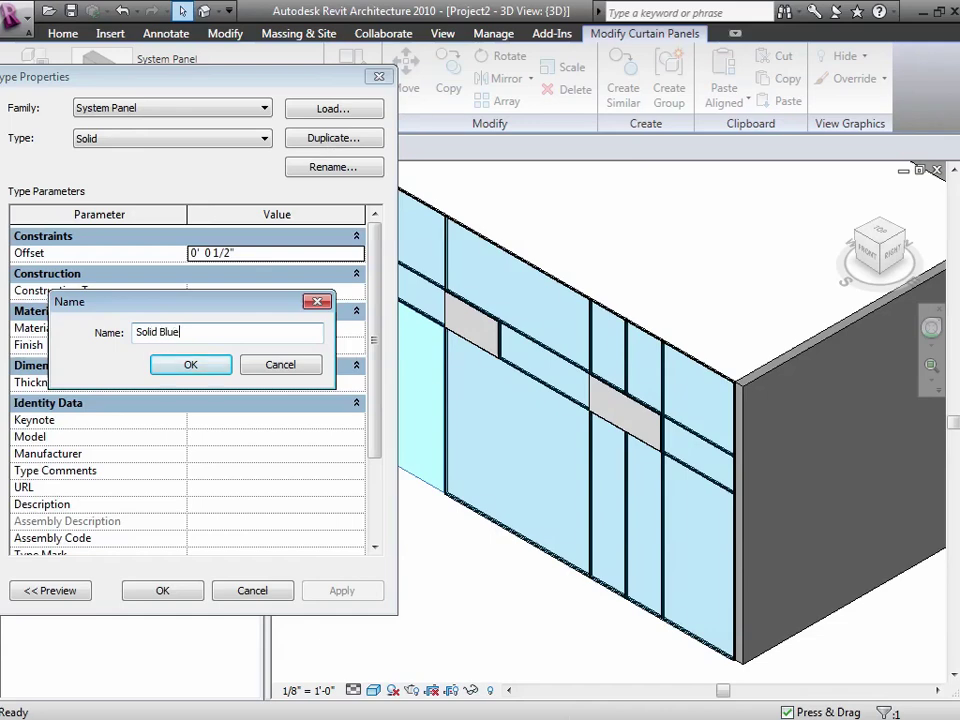
pyautogui.press('Return')
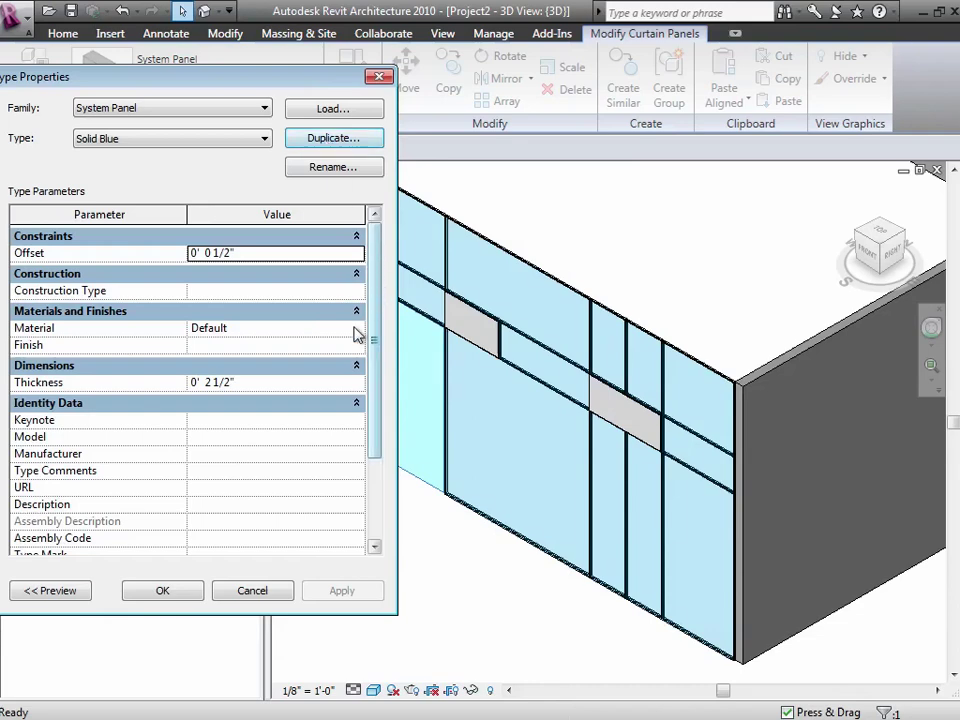
# - For the Solid Blue panel type's material, duplicate the Paint material under the name Paint Blue
pyautogui.click(296, 331)
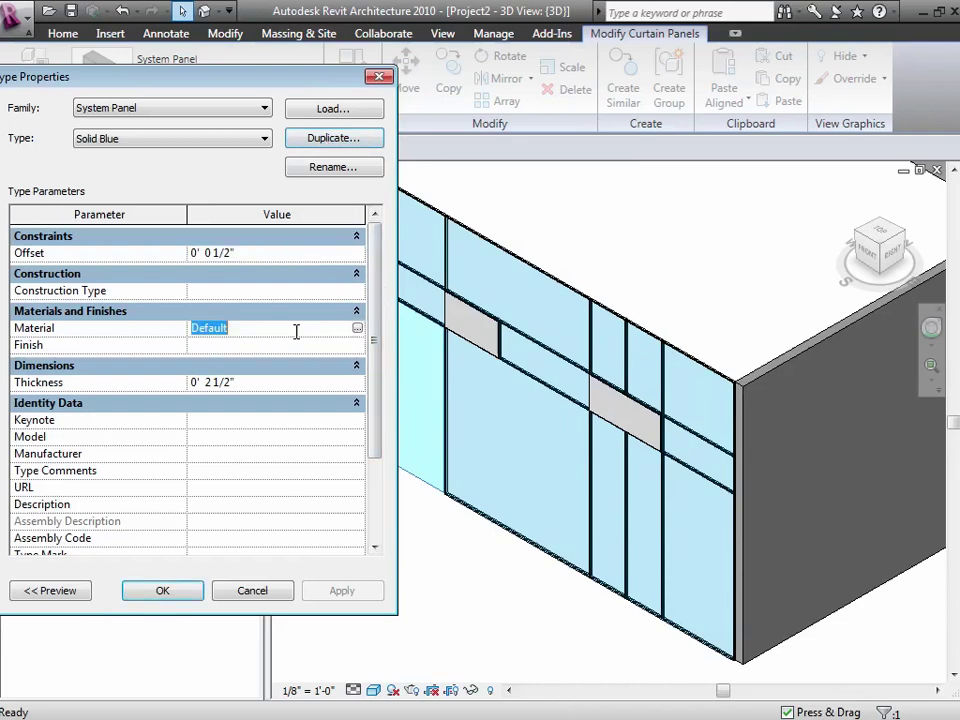
pyautogui.click(358, 329)
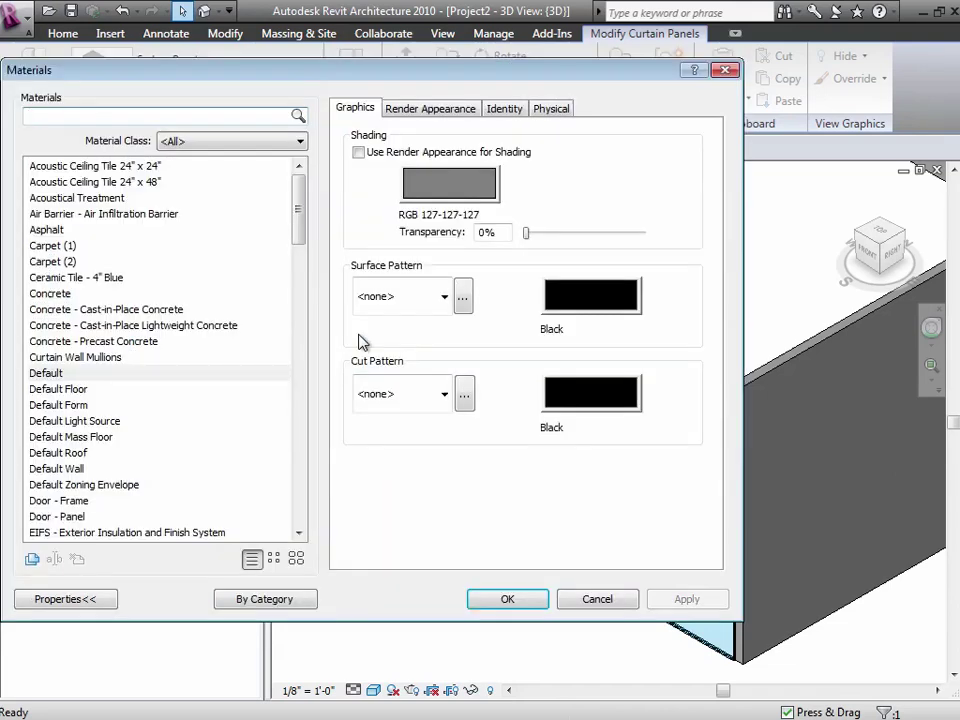
pyautogui.moveTo(300, 234); pyautogui.dragTo(300, 381)
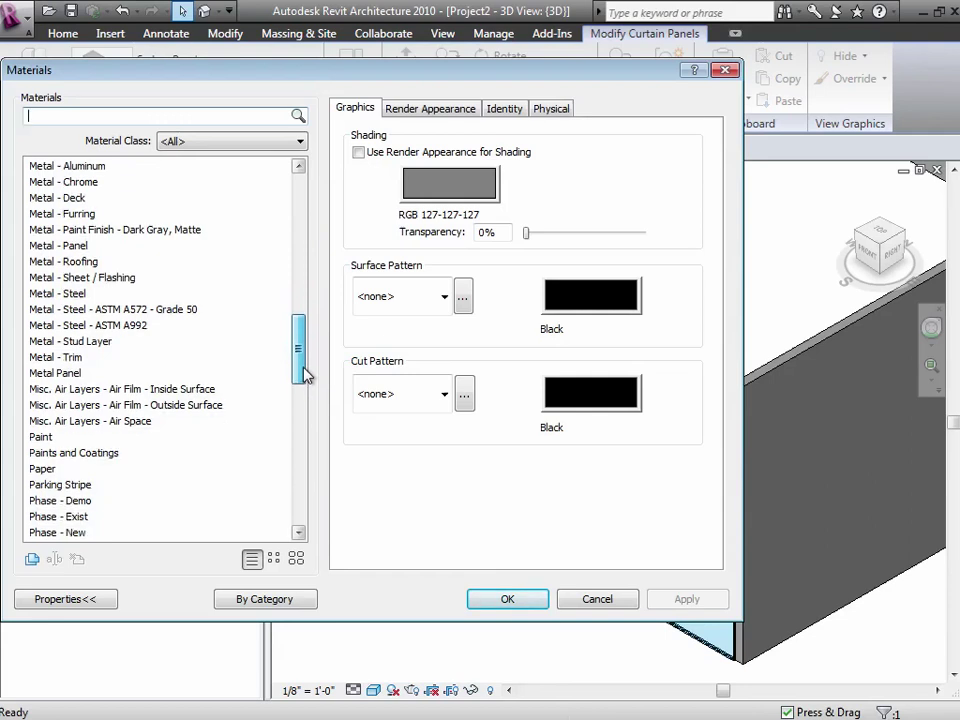
pyautogui.click(38, 437)
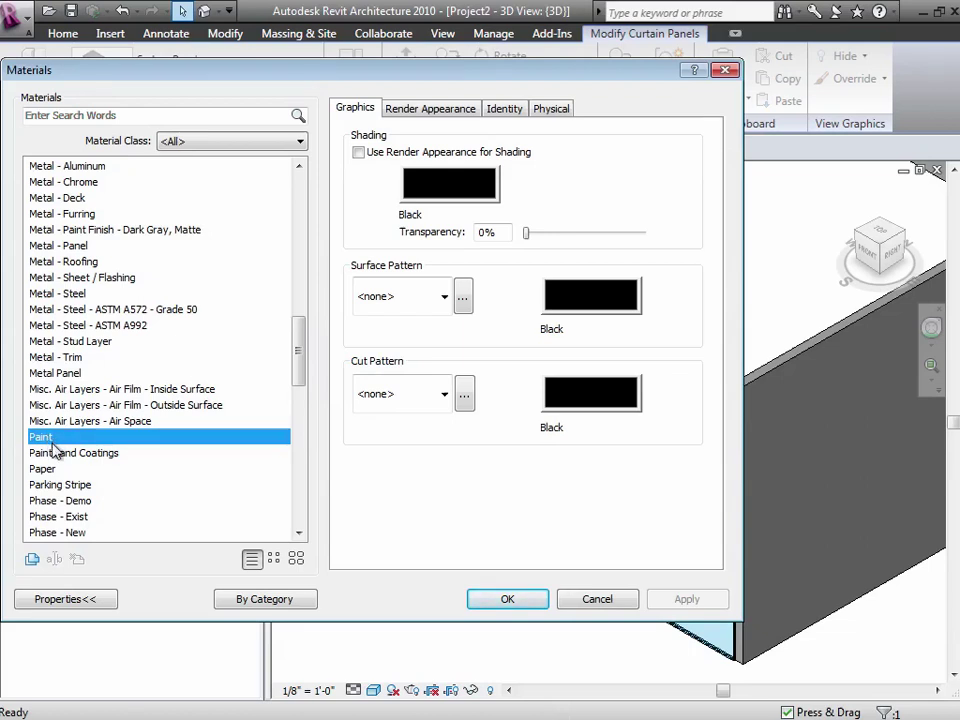
pyautogui.click(32, 561)
pyautogui.write('P')
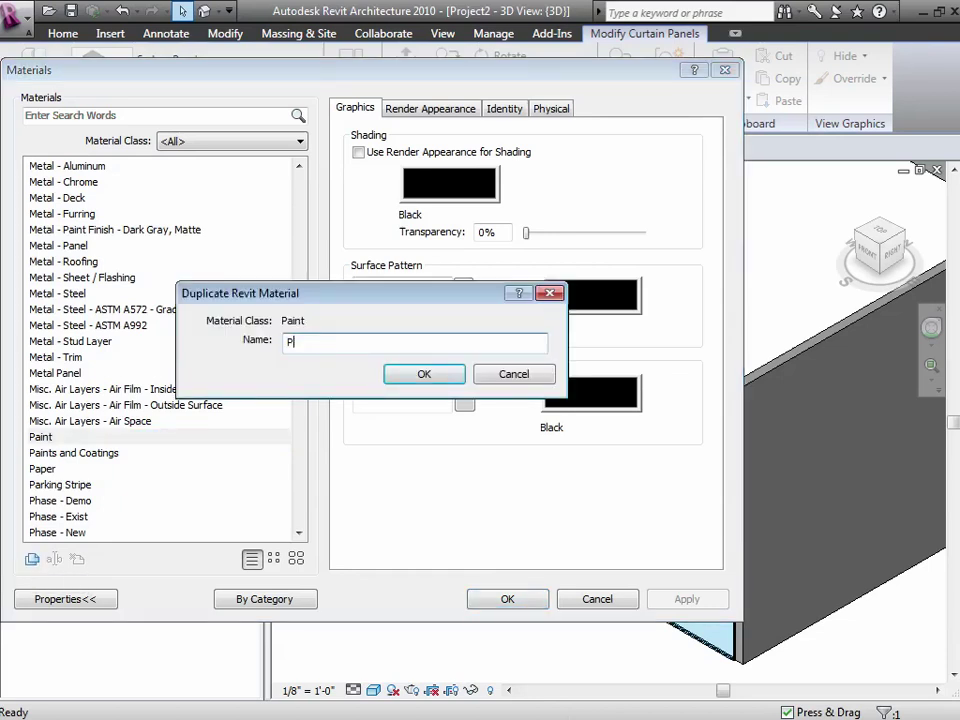
pyautogui.write('aint Blue')
pyautogui.press('Return')
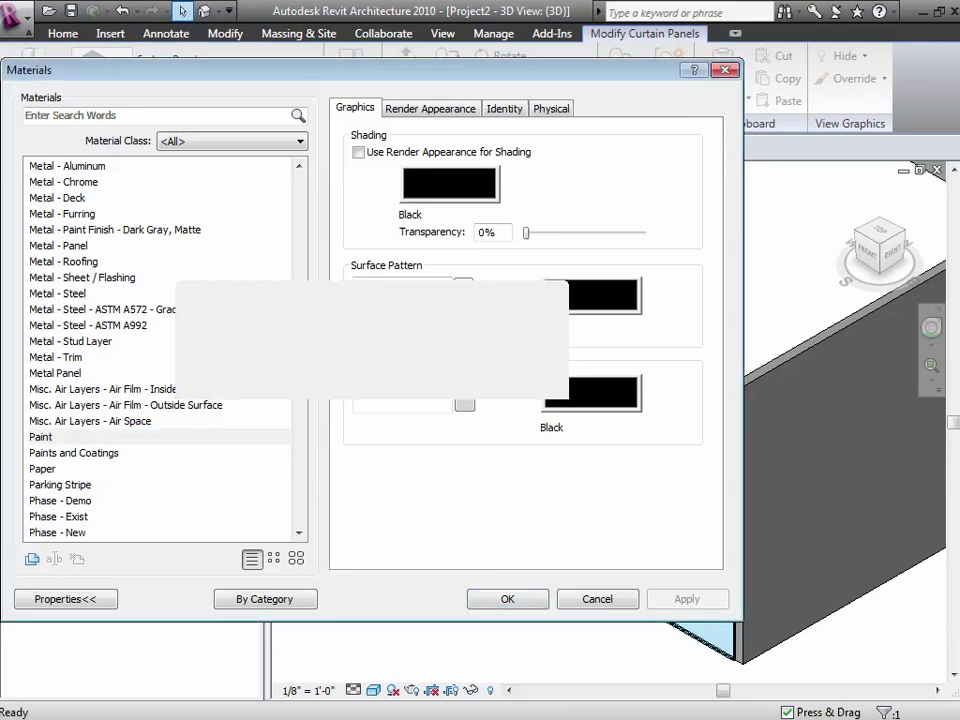
# - Set Paint Blue's shading color to basic blue (RGB 0, 0, 255) and apply the material to the Solid Blue panel type
pyautogui.click(431, 191)
pyautogui.click(277, 273)
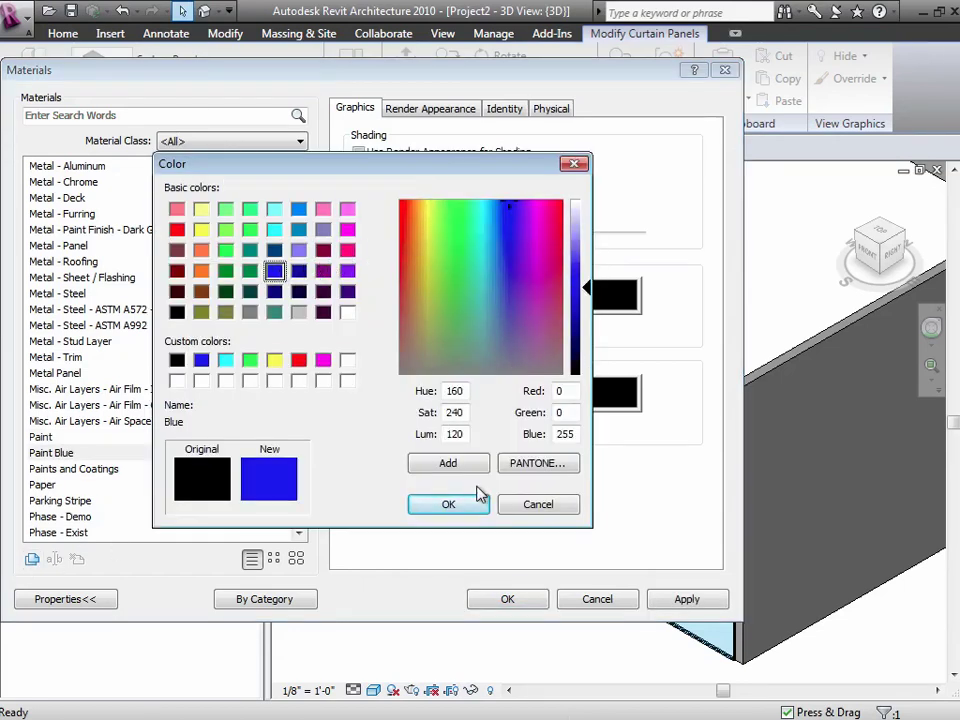
pyautogui.click(459, 504)
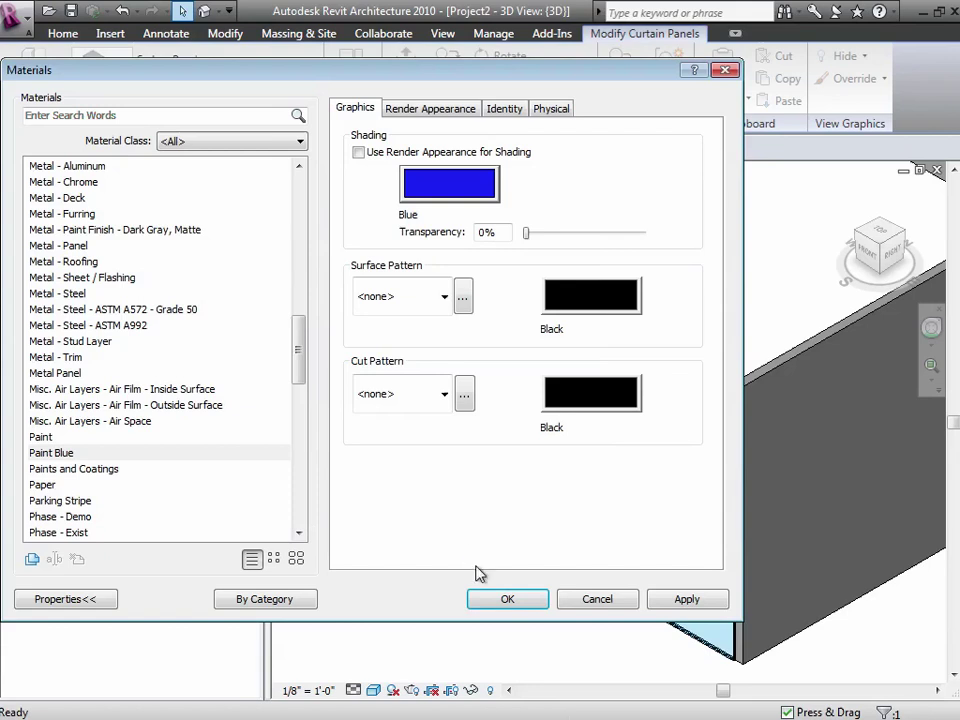
pyautogui.click(505, 600)
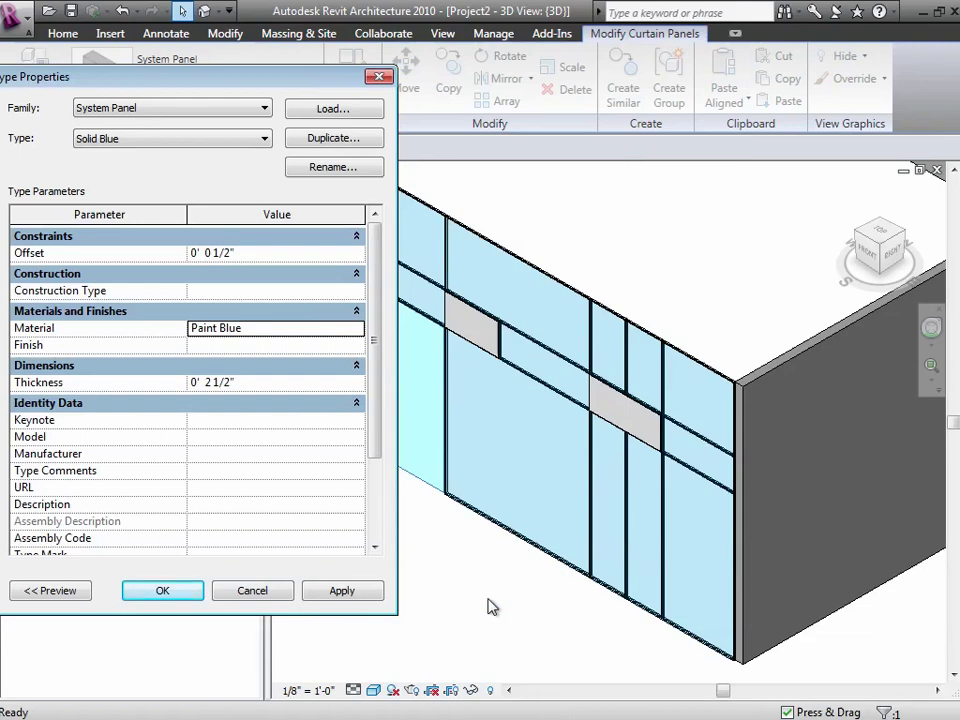
pyautogui.click(163, 597)
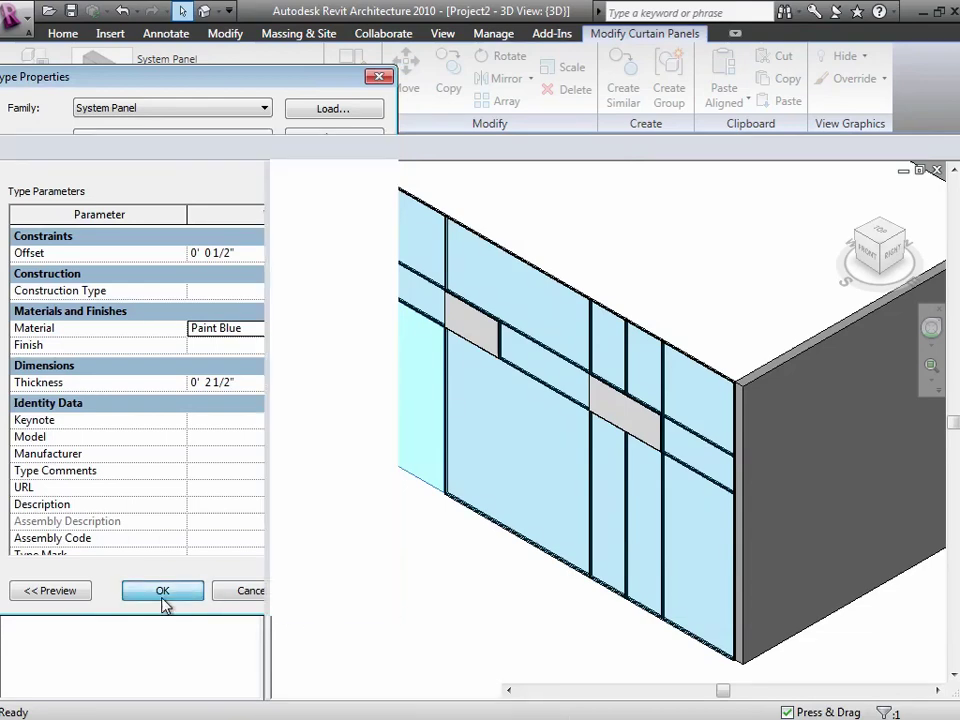
pyautogui.click(366, 615)
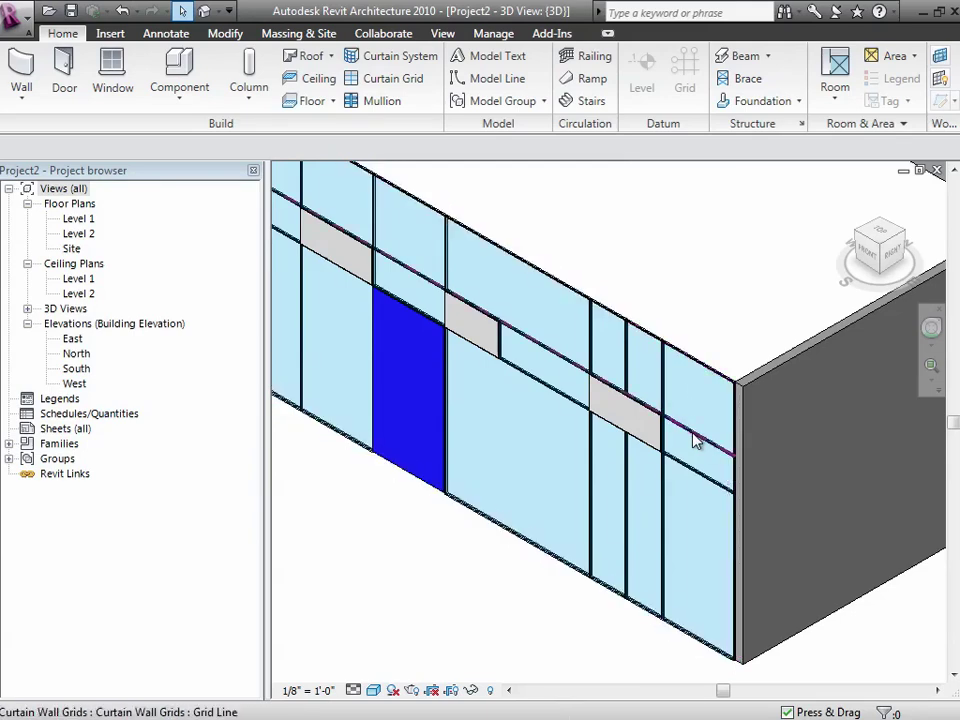
# - Change the uppermost glazed panel next to the building corner to the System Panel type Solid Blue
pyautogui.press('Tab')
pyautogui.press('Tab')
pyautogui.press('Tab')
pyautogui.press('Tab')
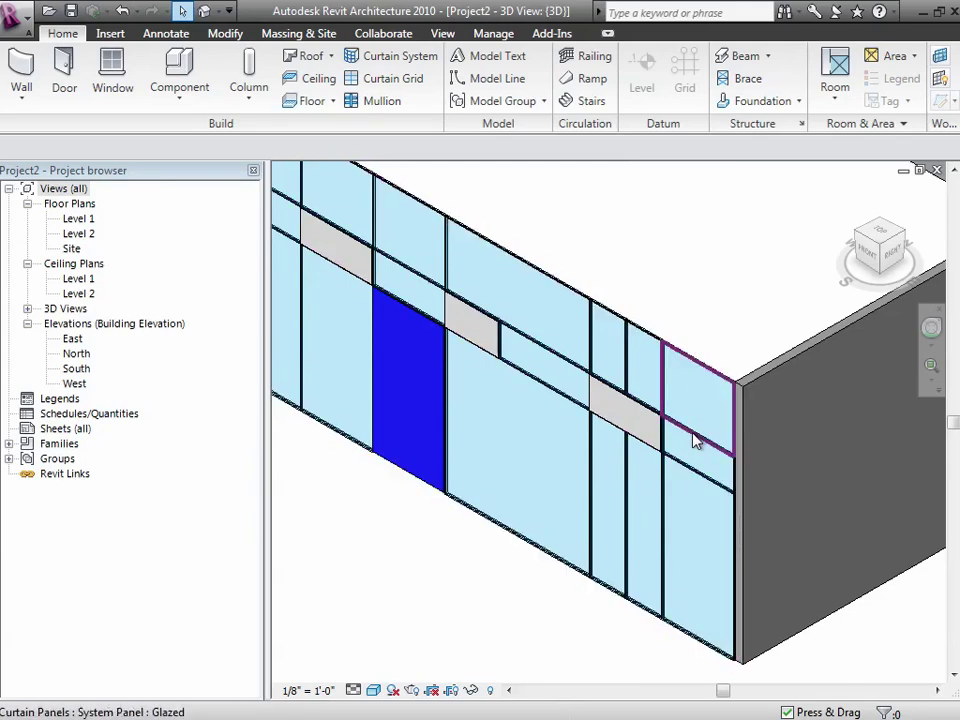
pyautogui.click(695, 440)
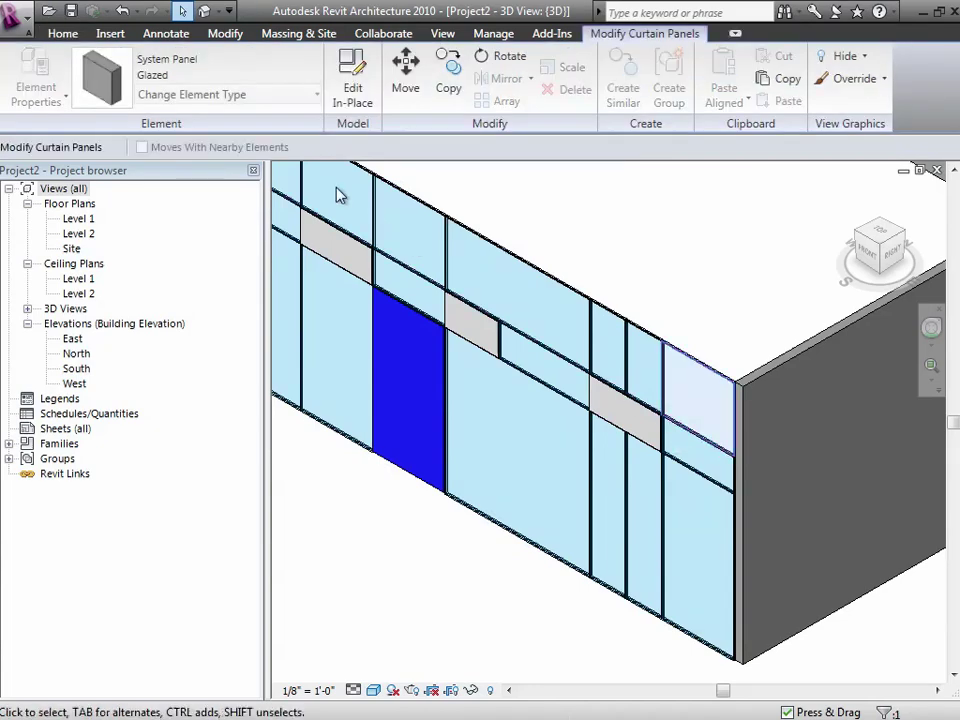
pyautogui.click(279, 107)
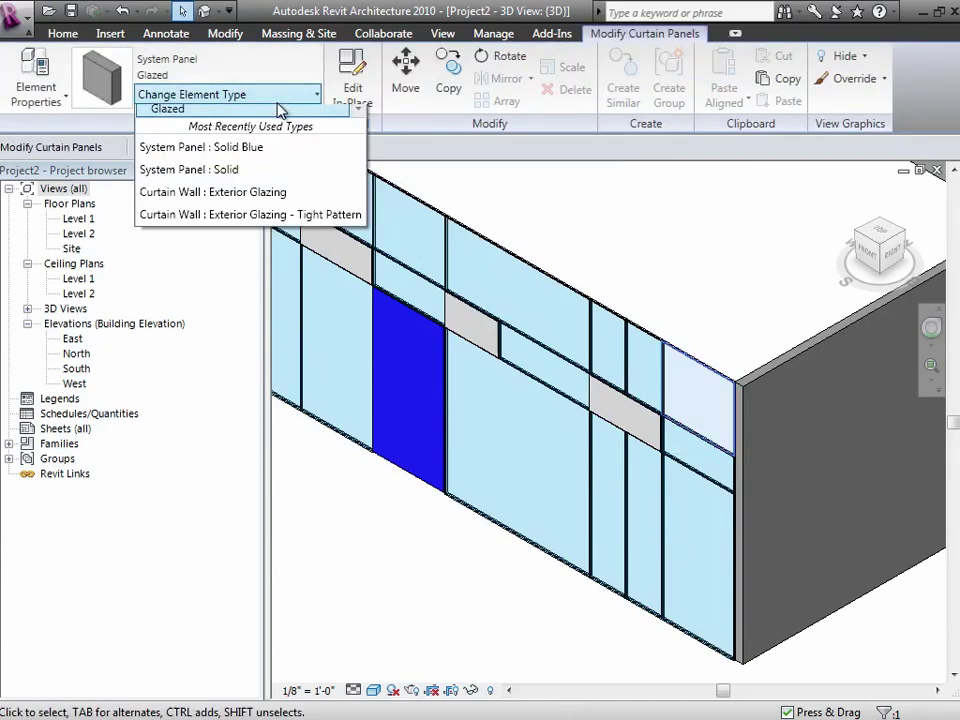
pyautogui.scroll(-2, 358, 375)
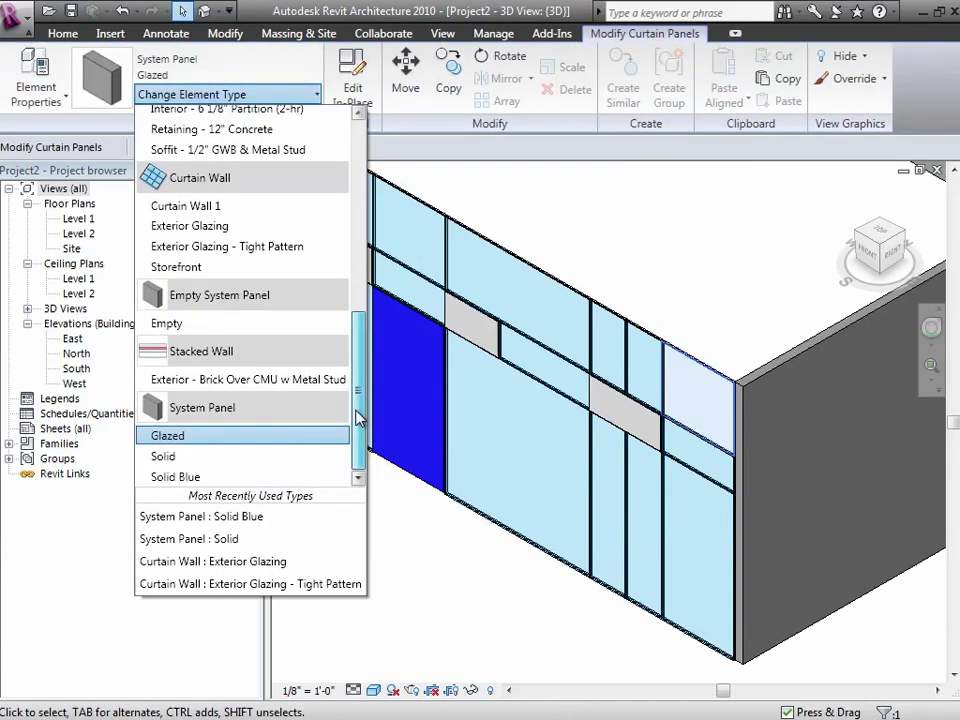
pyautogui.click(197, 478)
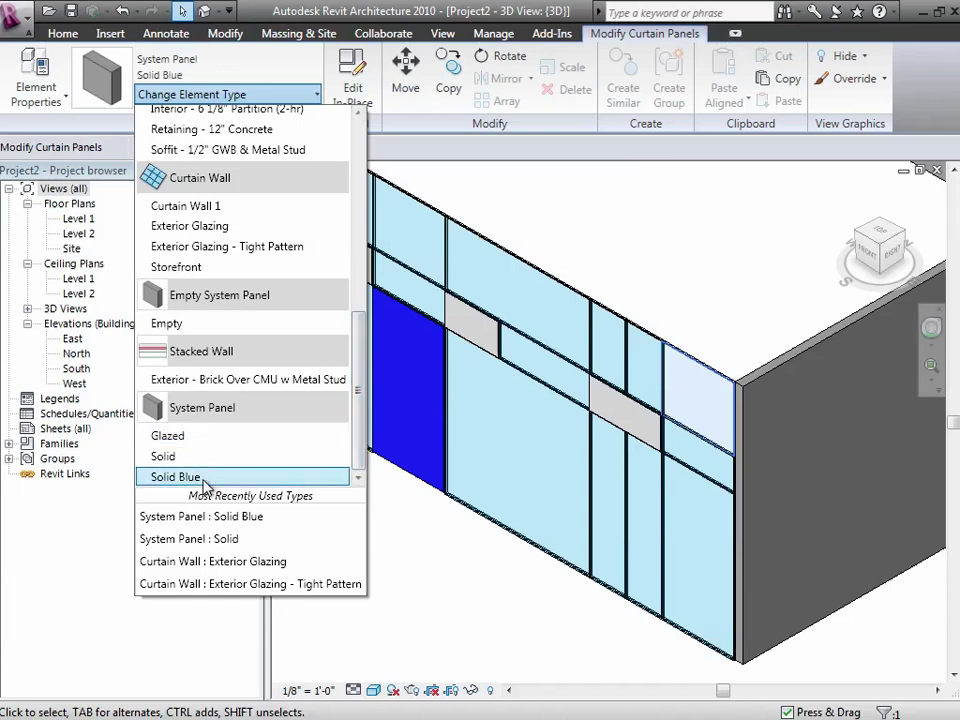
pyautogui.click(483, 573)
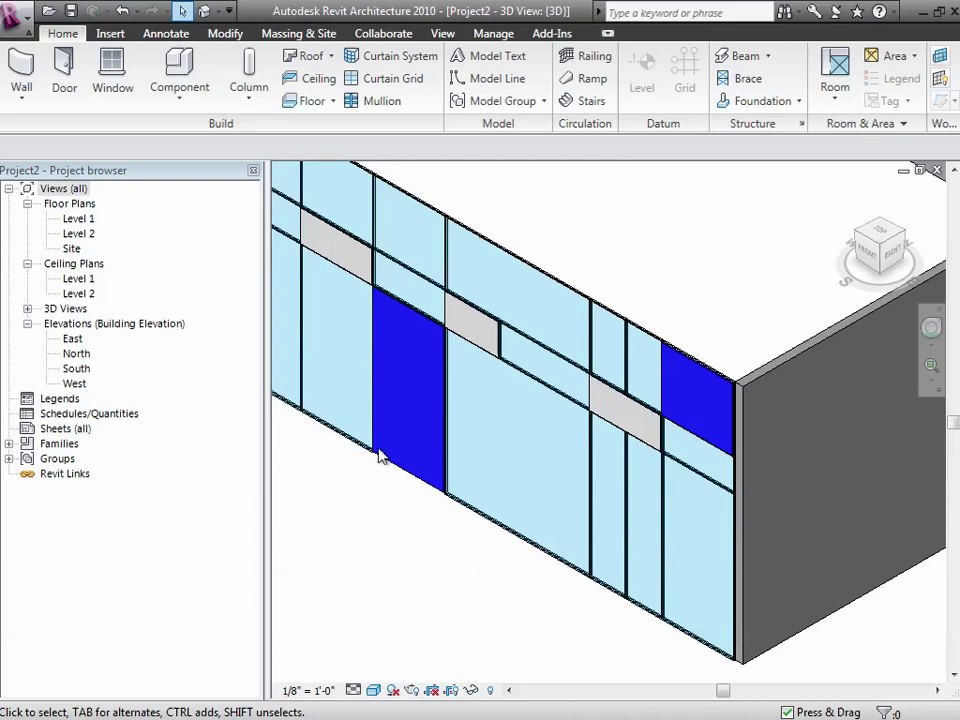
# - Examine the front curtain wall's type properties, including the choices for its Curtain Panel, without changing anything
pyautogui.click(484, 242)
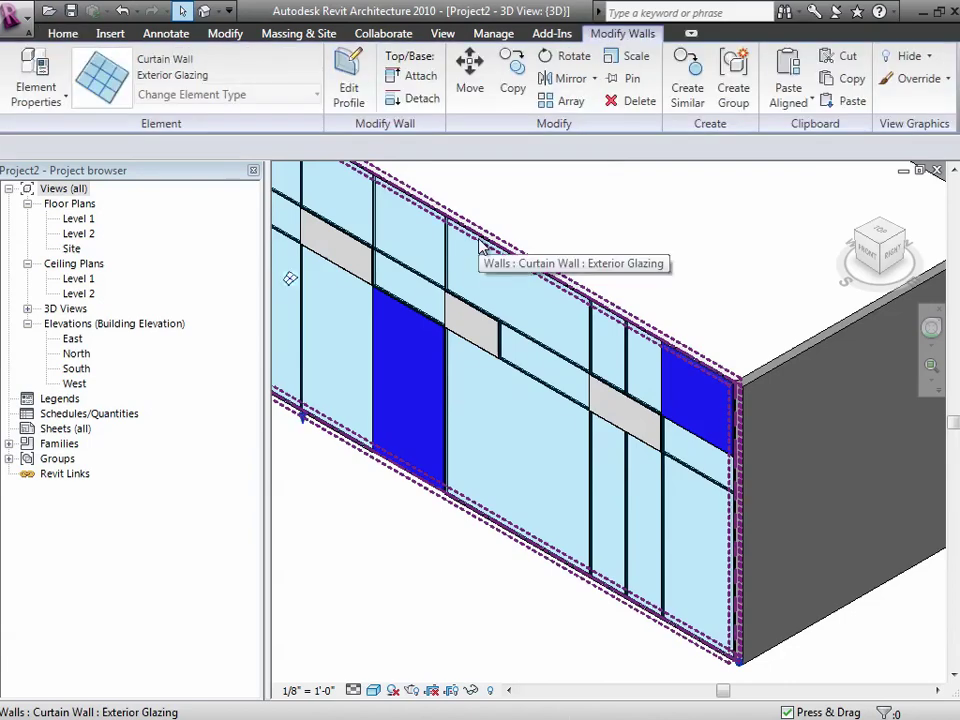
pyautogui.click(61, 102)
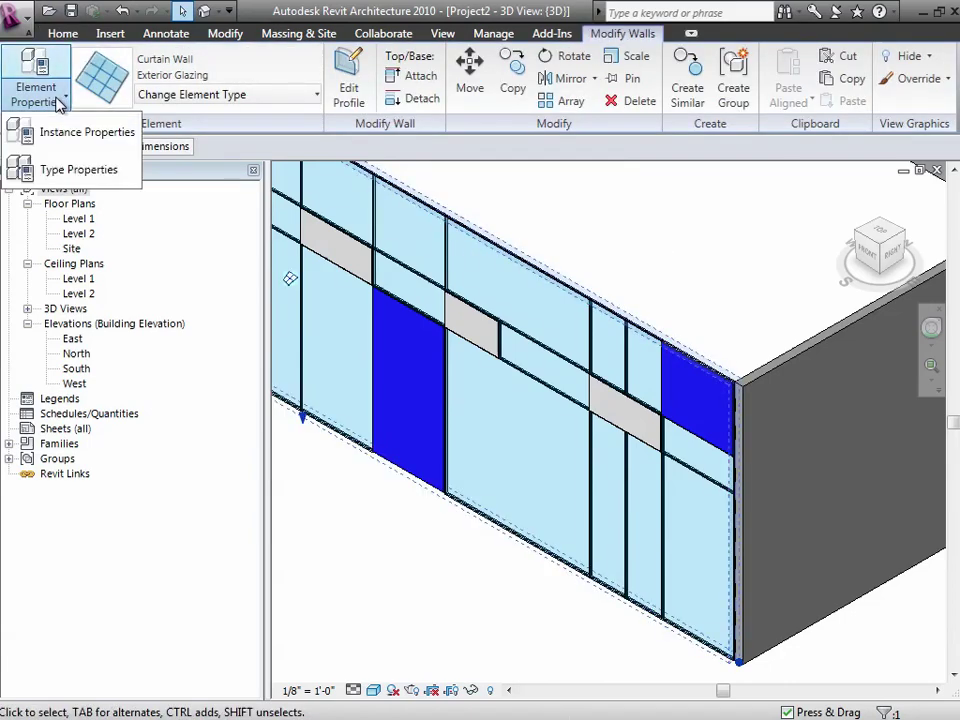
pyautogui.click(78, 172)
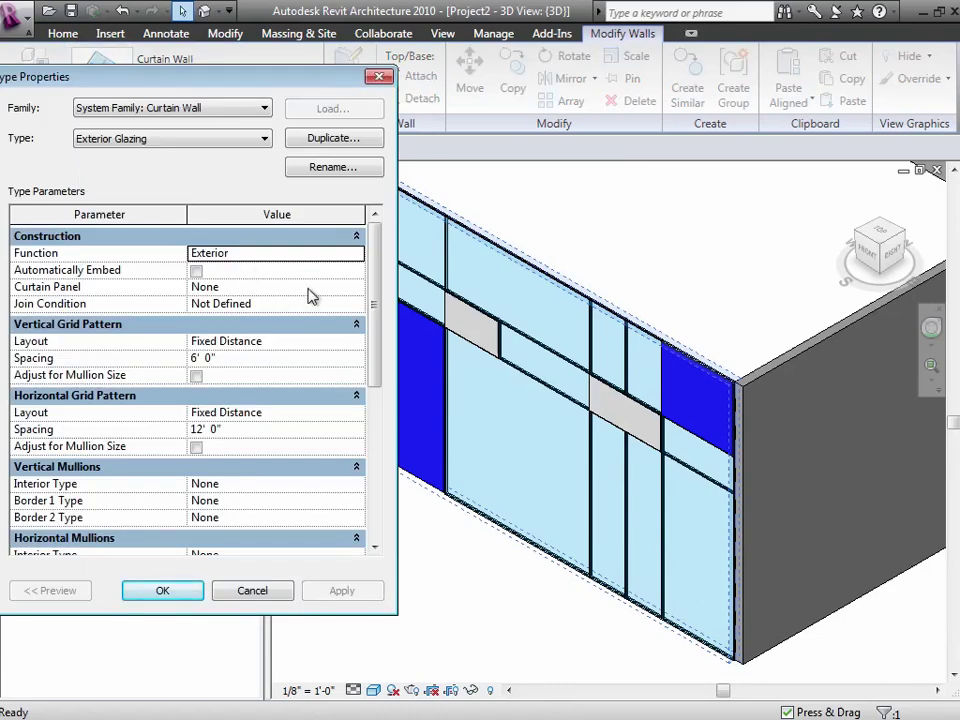
pyautogui.moveTo(375, 326); pyautogui.dragTo(377, 300)
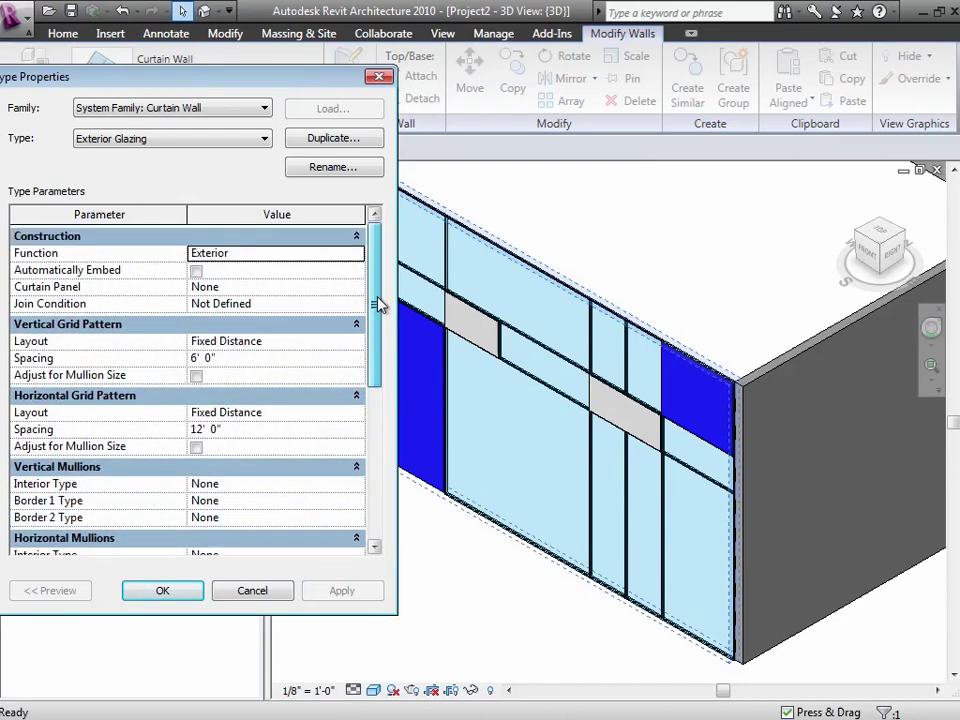
pyautogui.click(281, 286)
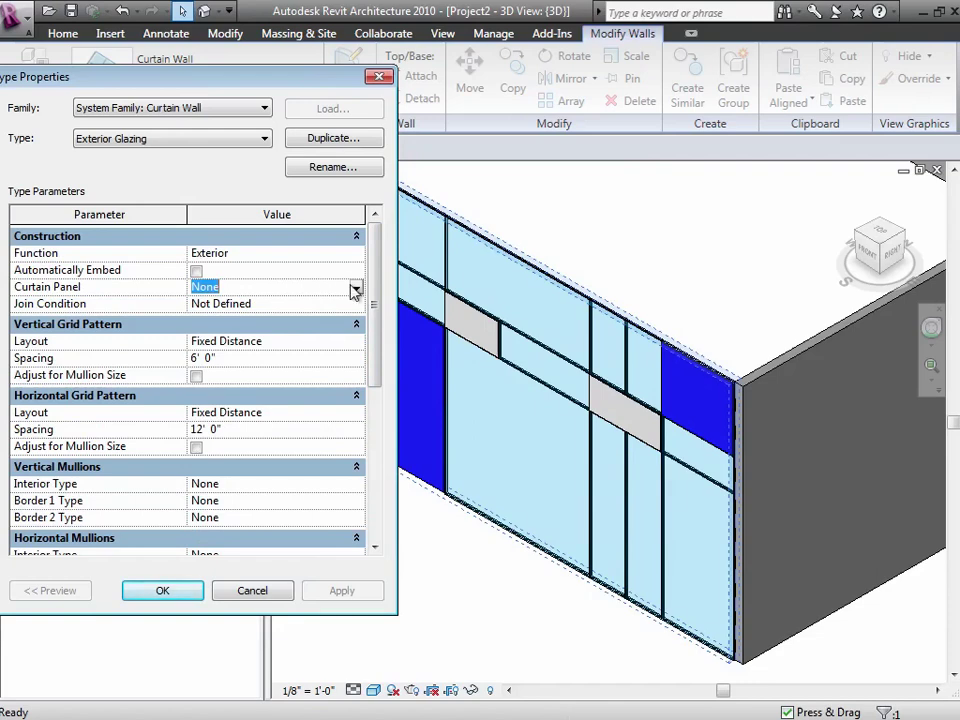
pyautogui.click(355, 289)
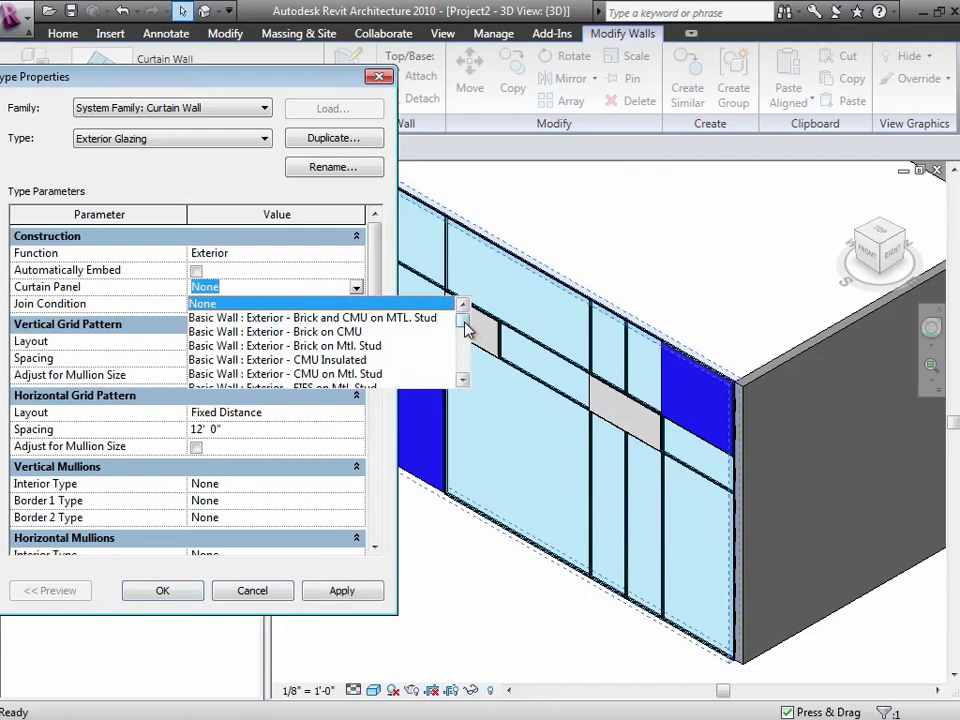
pyautogui.click(333, 268)
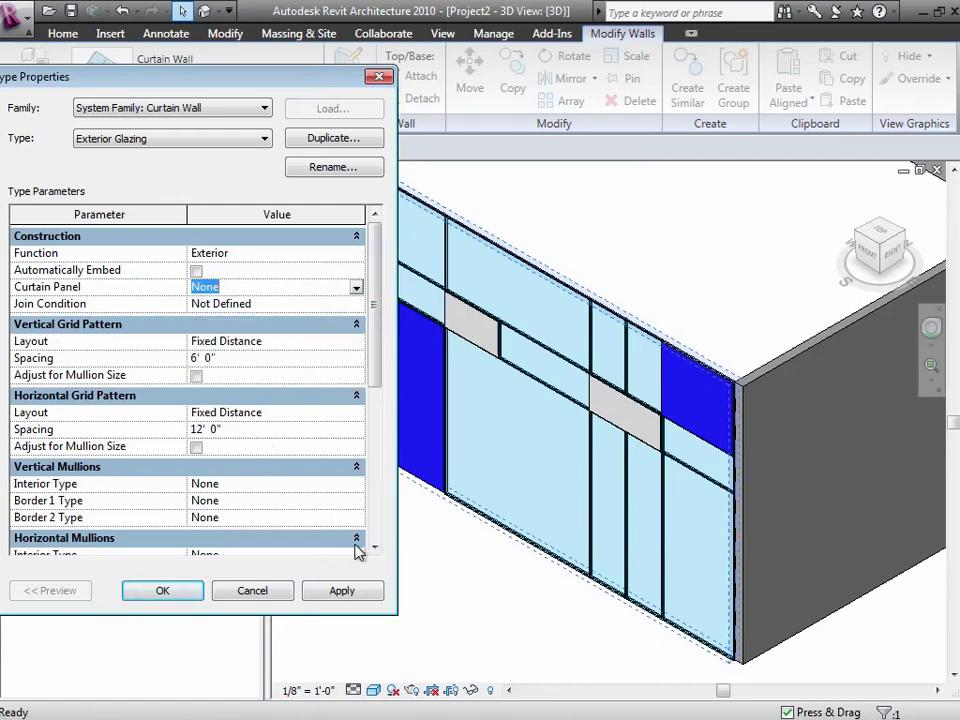
pyautogui.click(257, 596)
# - Review the front curtain wall's instance properties, covering its constraints and grid pattern justification, angle and offset
pyautogui.click(64, 100)
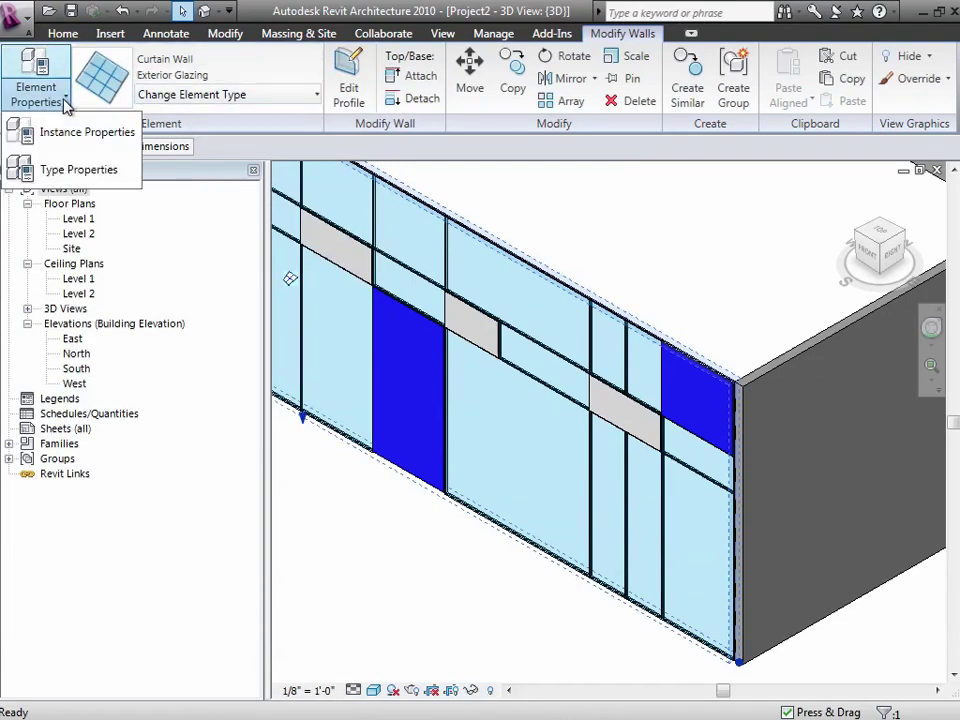
pyautogui.click(62, 132)
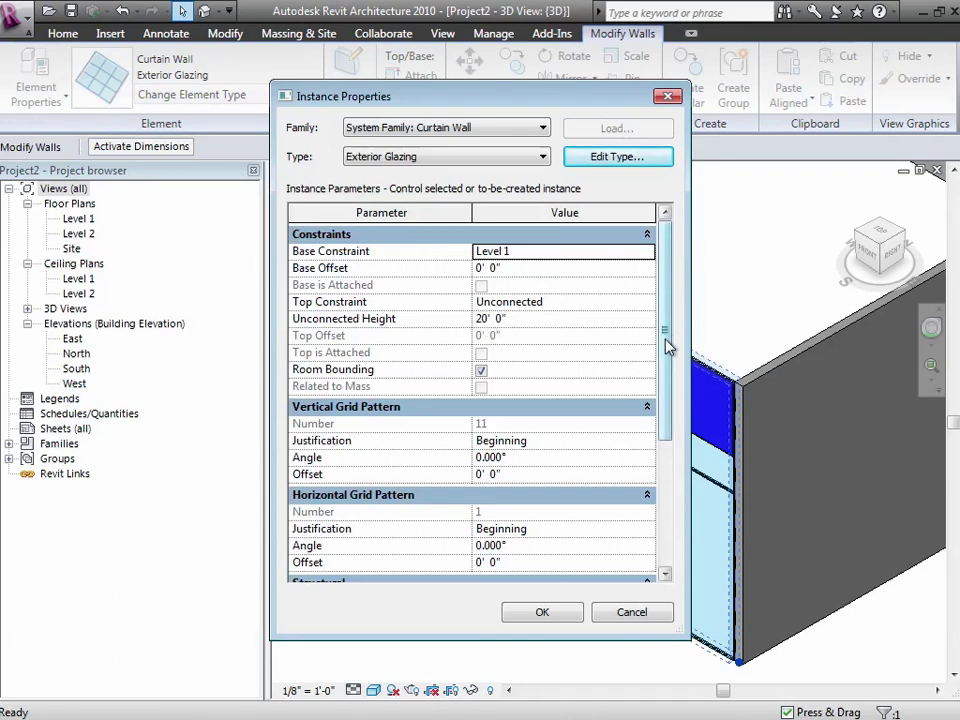
pyautogui.moveTo(667, 354); pyautogui.dragTo(671, 313)
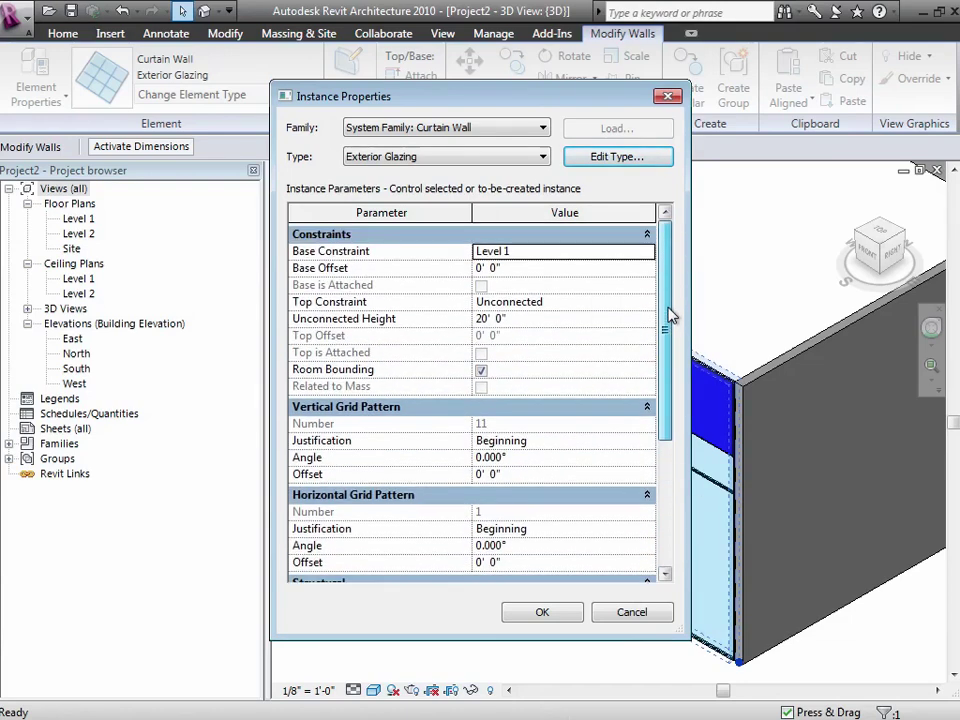
pyautogui.click(615, 613)
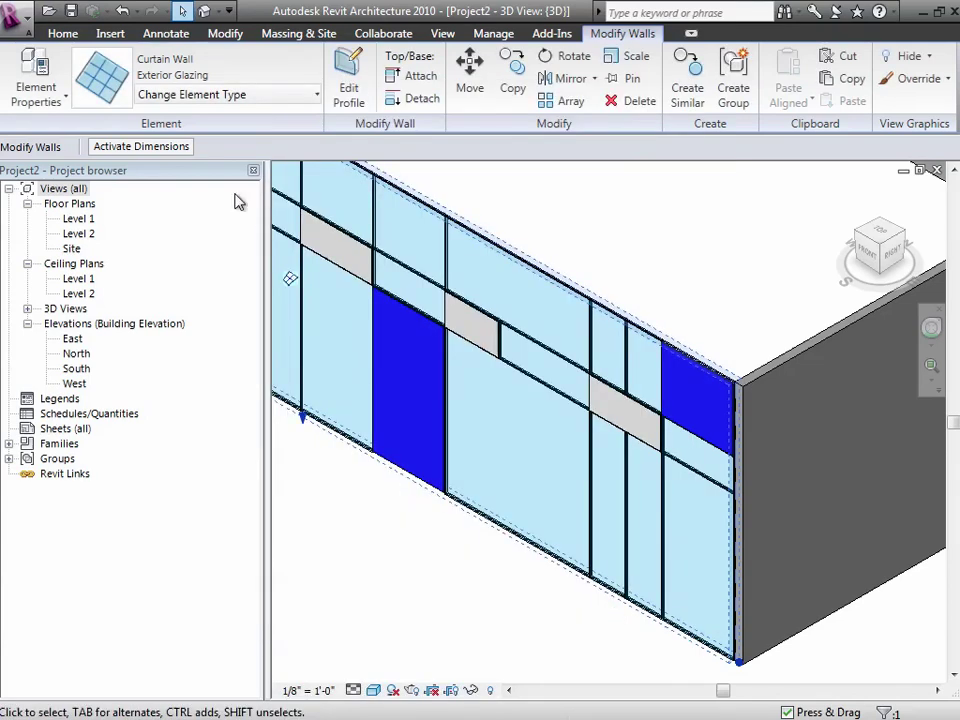
# - Review the Exterior Glazing type's parameters down through its mullion and identity data, then close them and deselect the wall
pyautogui.click(64, 99)
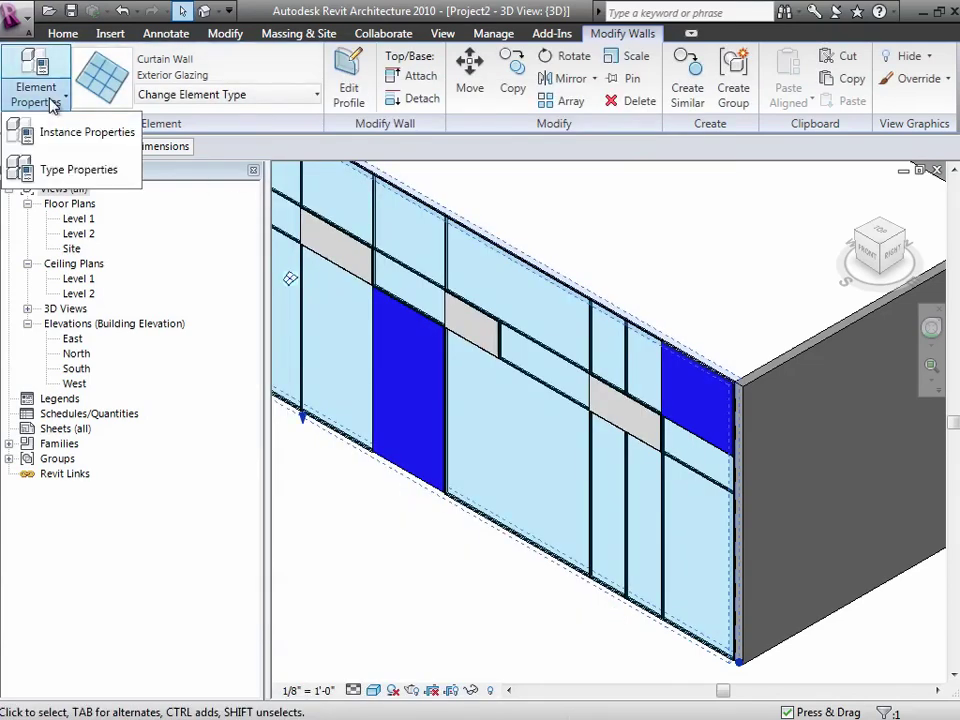
pyautogui.click(60, 170)
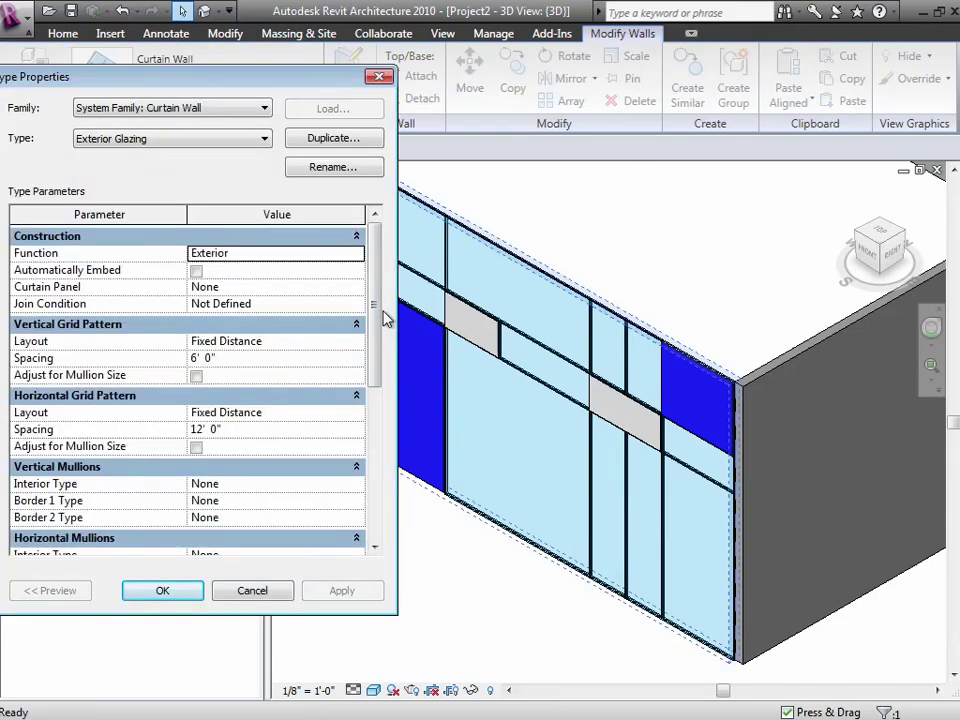
pyautogui.moveTo(379, 347); pyautogui.dragTo(368, 507)
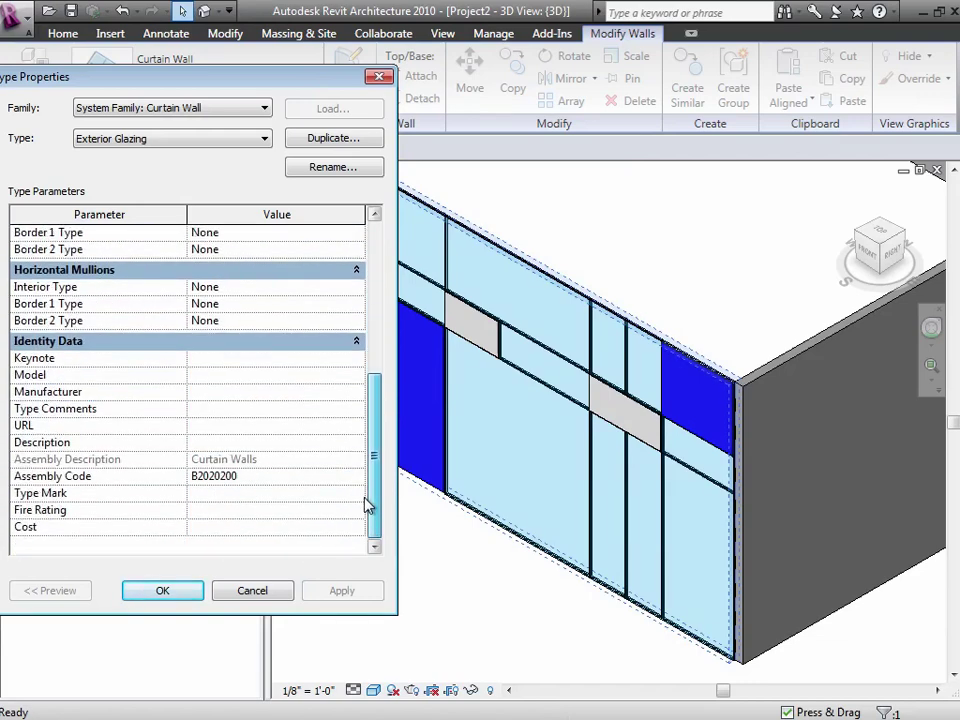
pyautogui.click(254, 592)
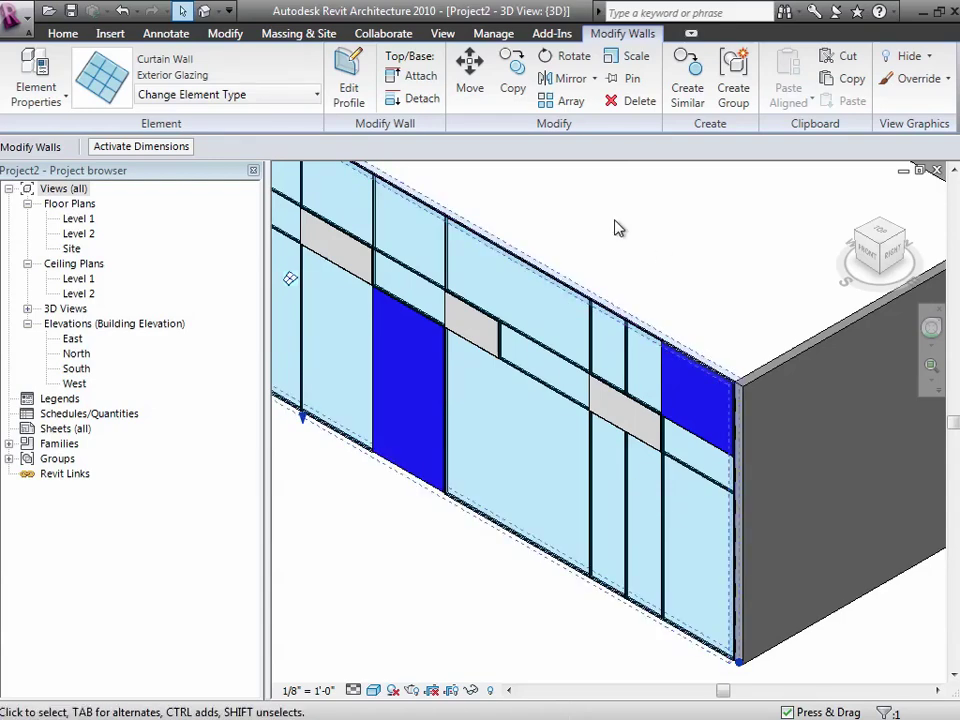
pyautogui.click(467, 578)
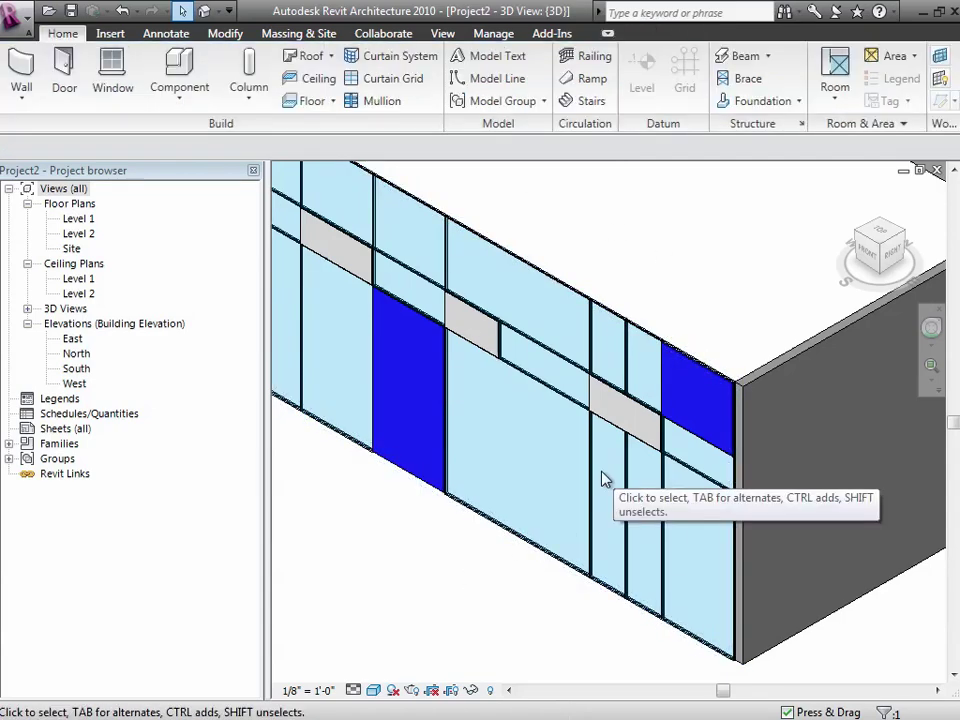
# - Check the spacing at the two vertical grid lines bounding the pair of narrow lower panels near the building corner
pyautogui.press('Tab')
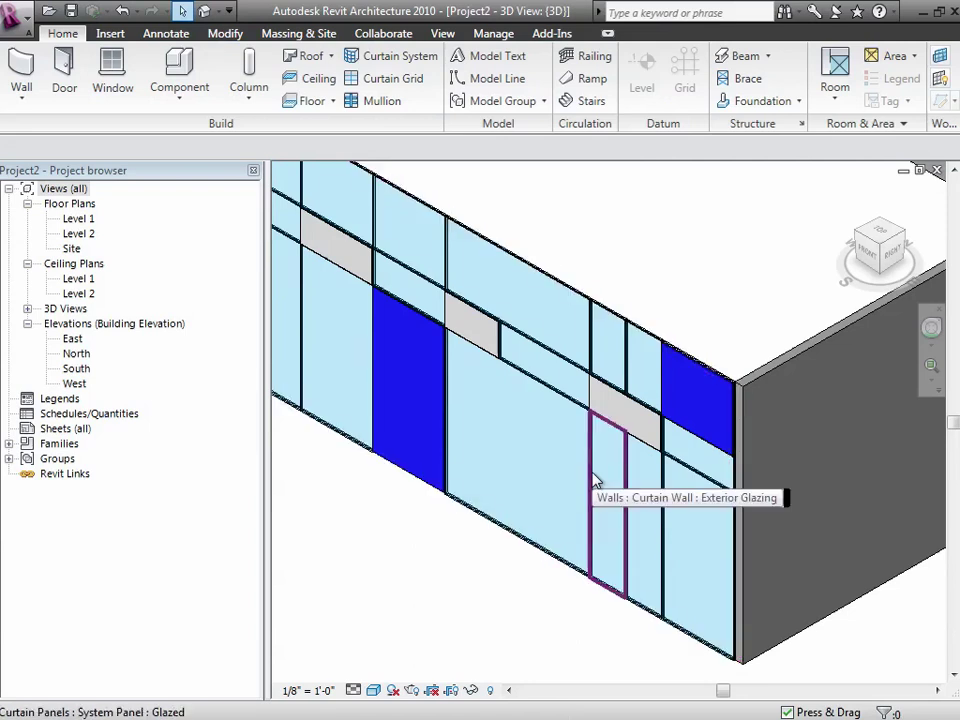
pyautogui.press('Tab')
pyautogui.click(593, 480)
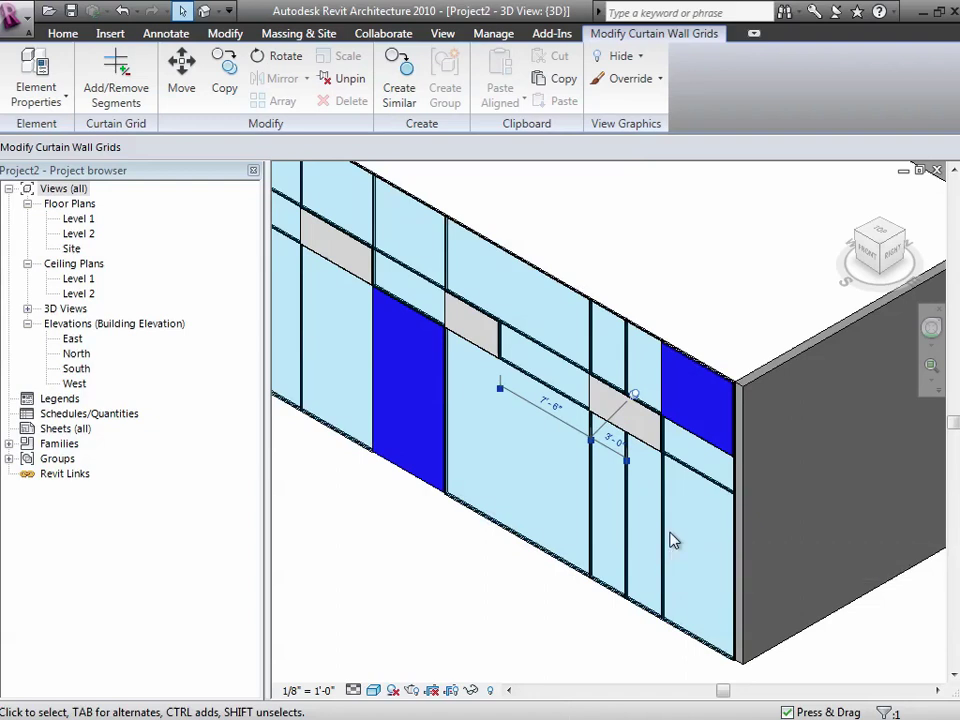
pyautogui.press('Tab')
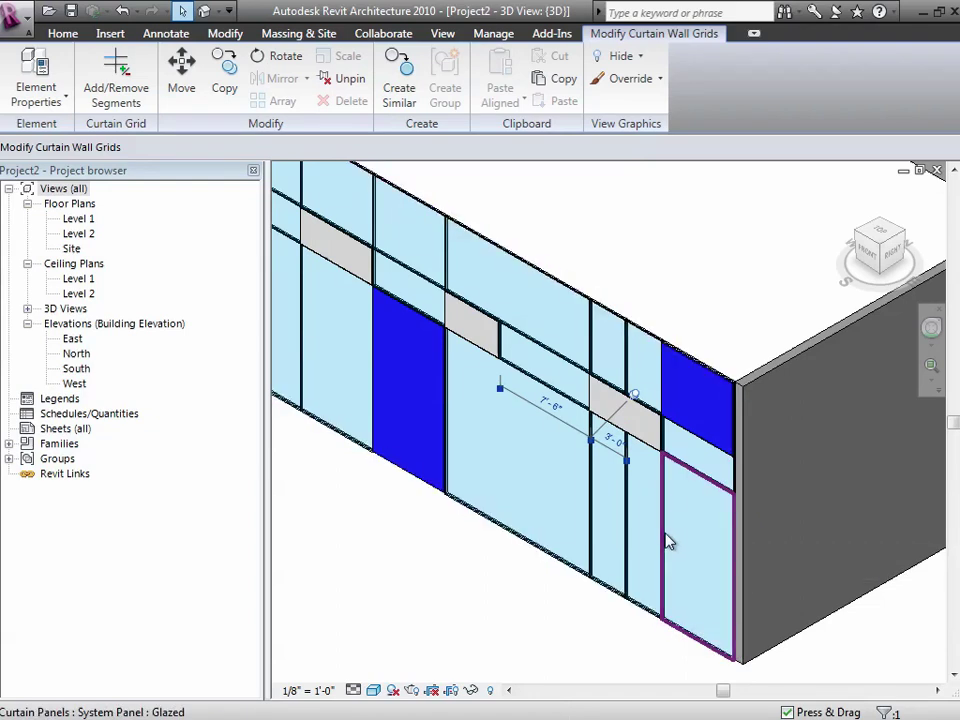
pyautogui.click(668, 541)
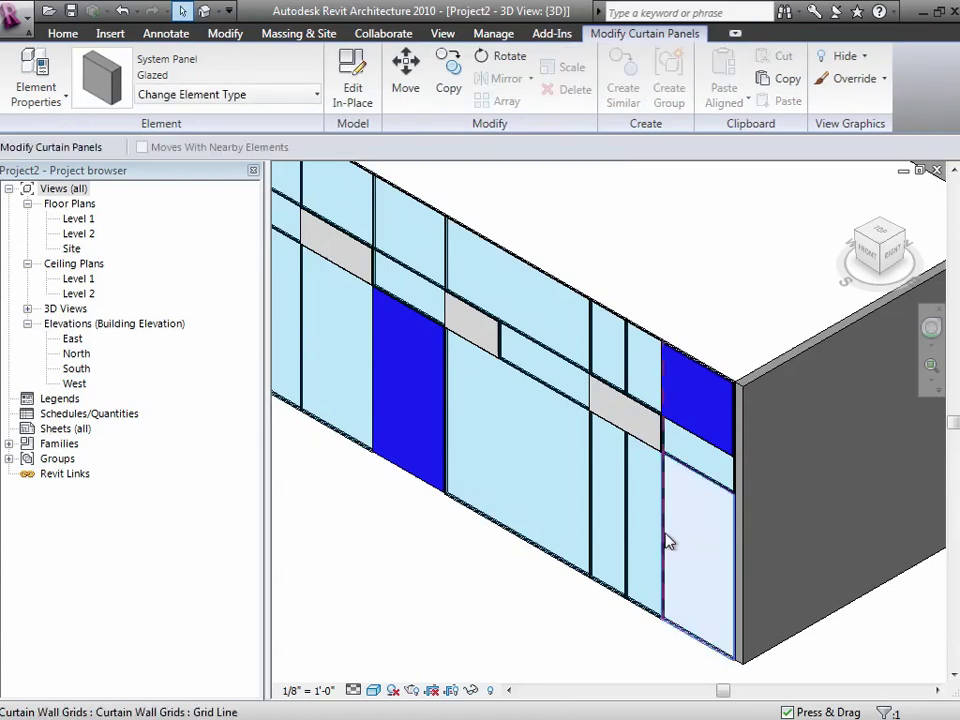
pyautogui.click(668, 541)
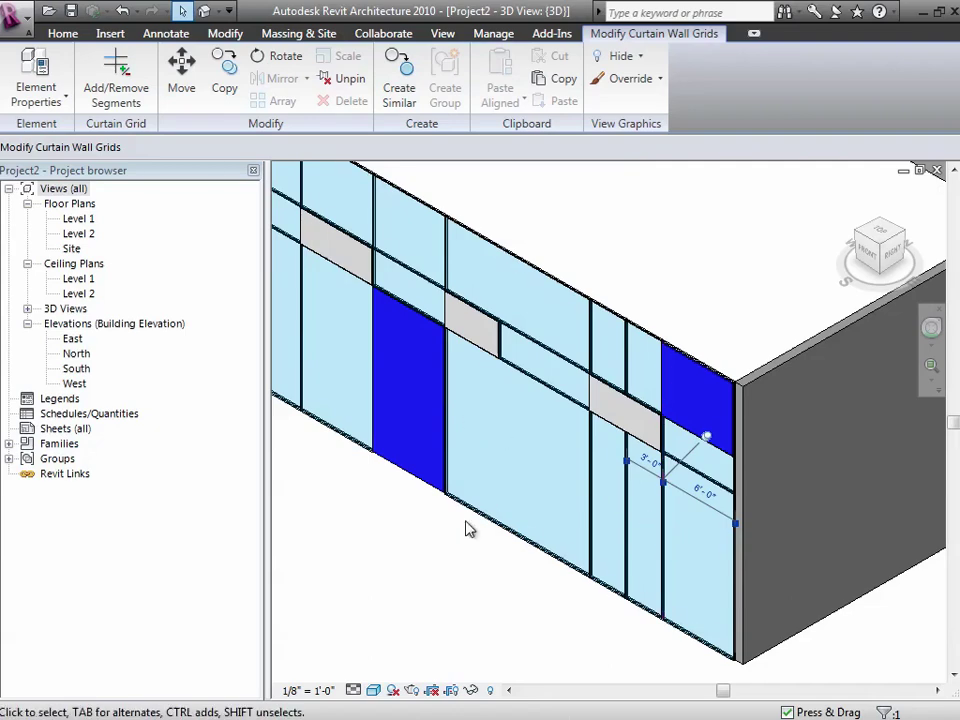
pyautogui.click(553, 659)
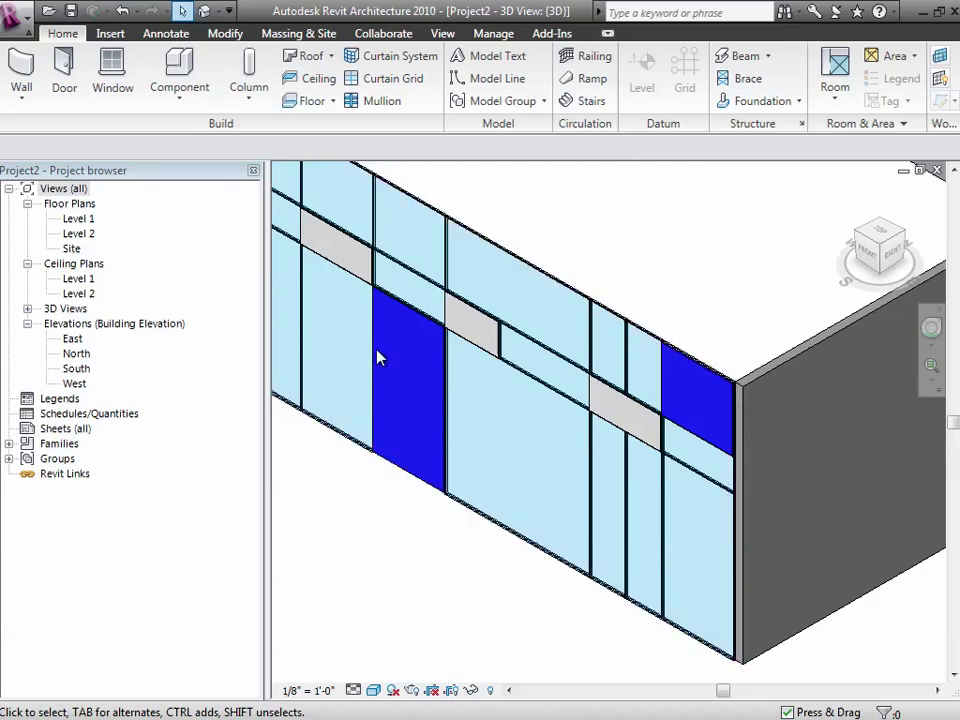
# - Examine the element types available for the lower glazed panel beside the large blue panel, without changing it
pyautogui.press('Tab')
pyautogui.press('Tab')
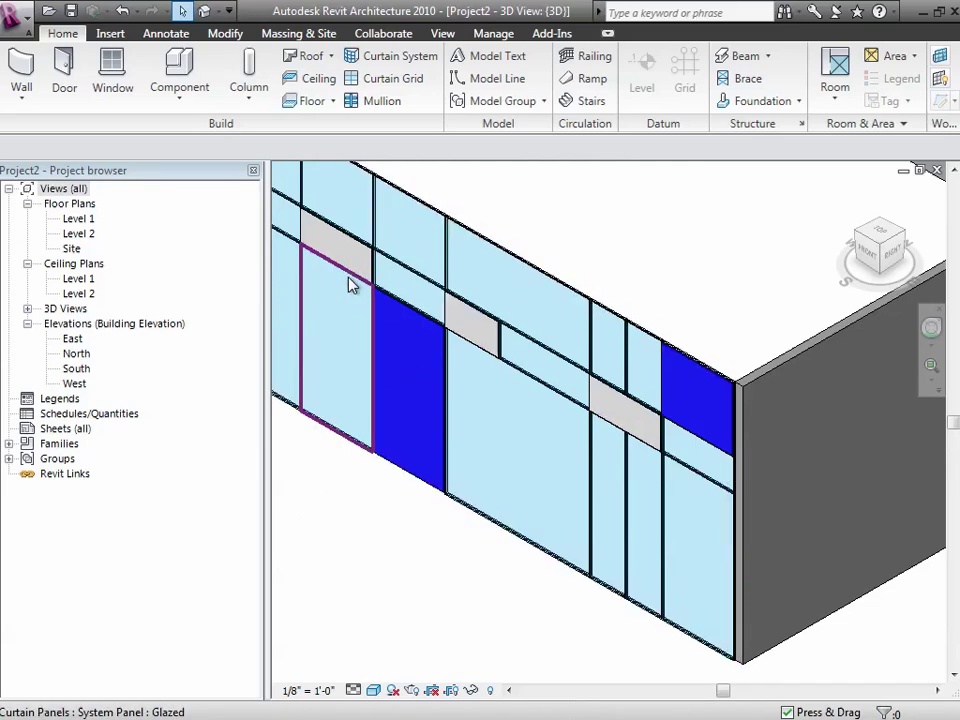
pyautogui.click(349, 285)
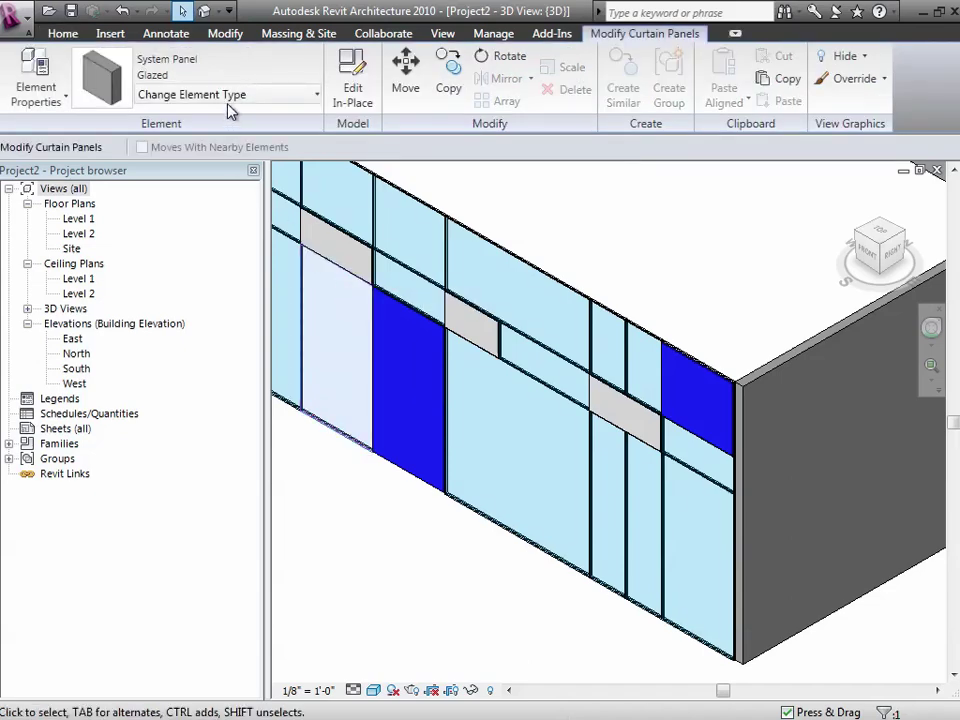
pyautogui.click(226, 95)
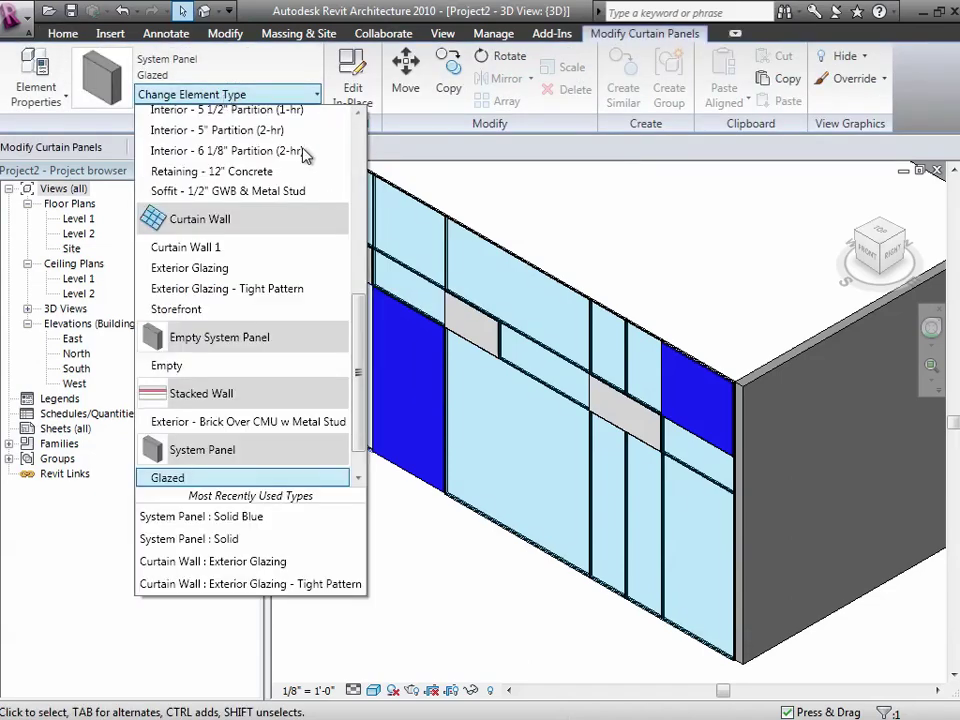
pyautogui.moveTo(360, 343); pyautogui.dragTo(360, 256)
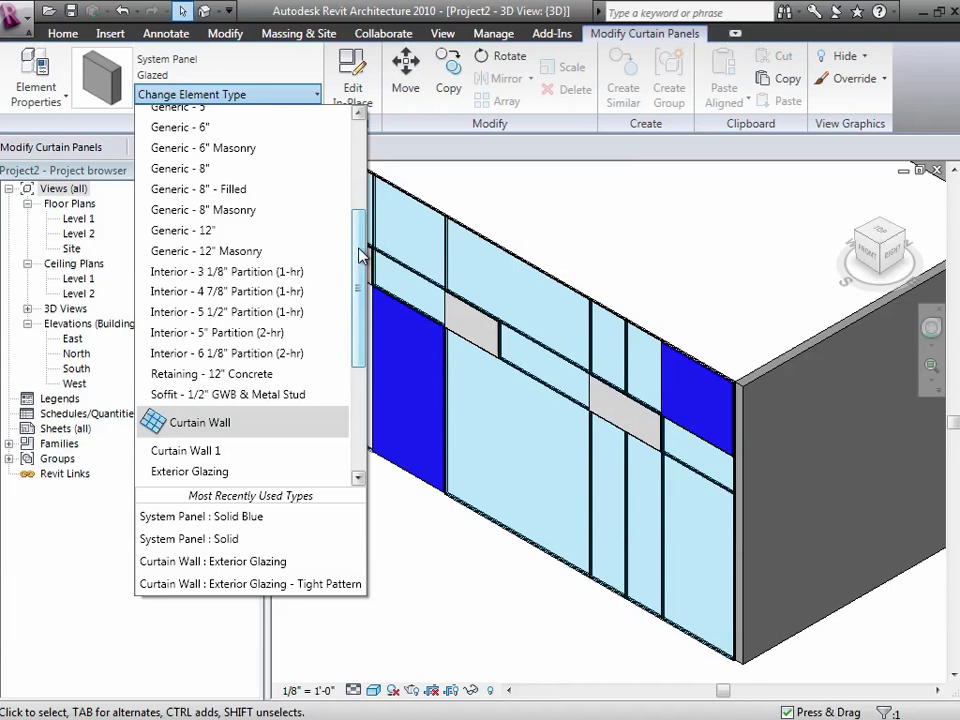
pyautogui.click(441, 579)
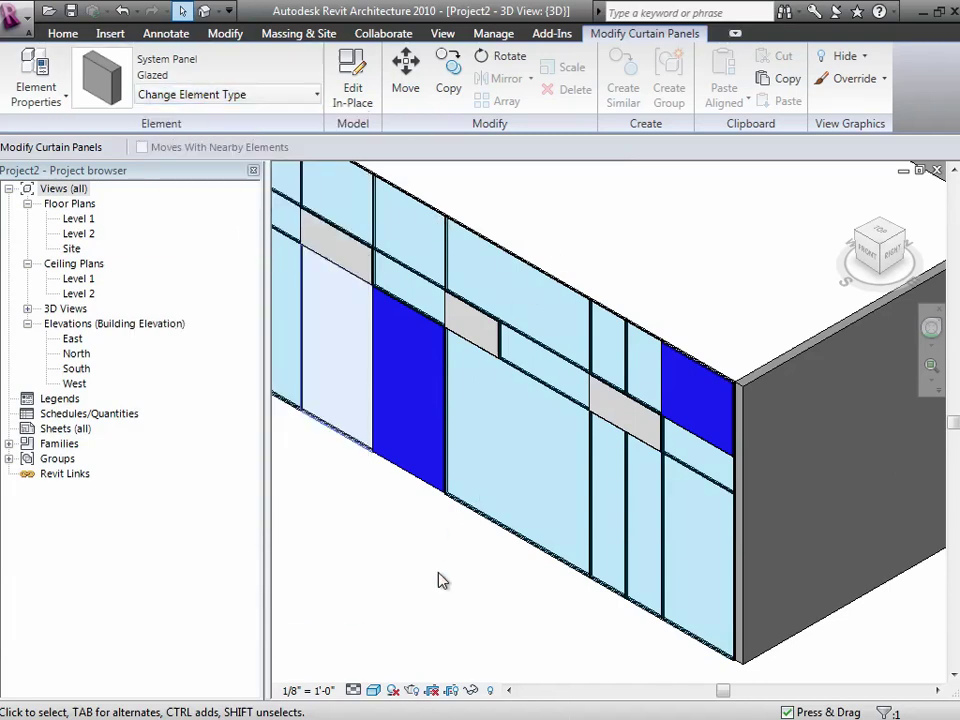
# - Load the door families Curtain Wall Dbl Glass, Curtain Wall Sgl Glass and Curtain Wall-Store Front-Dbl from the Doors library, without placing a door
pyautogui.click(62, 33)
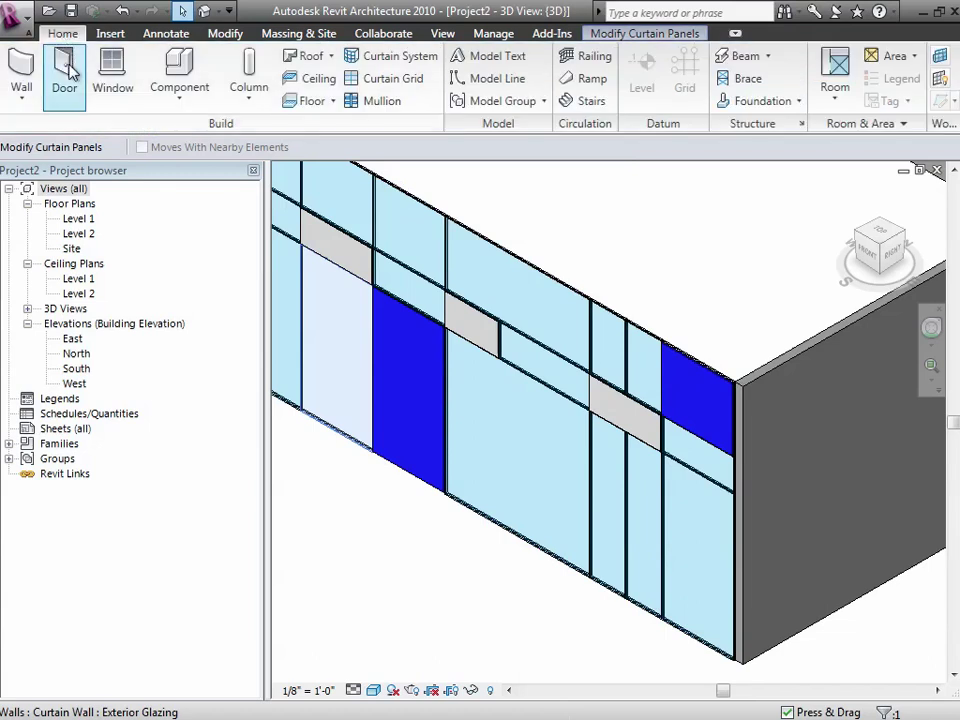
pyautogui.click(66, 68)
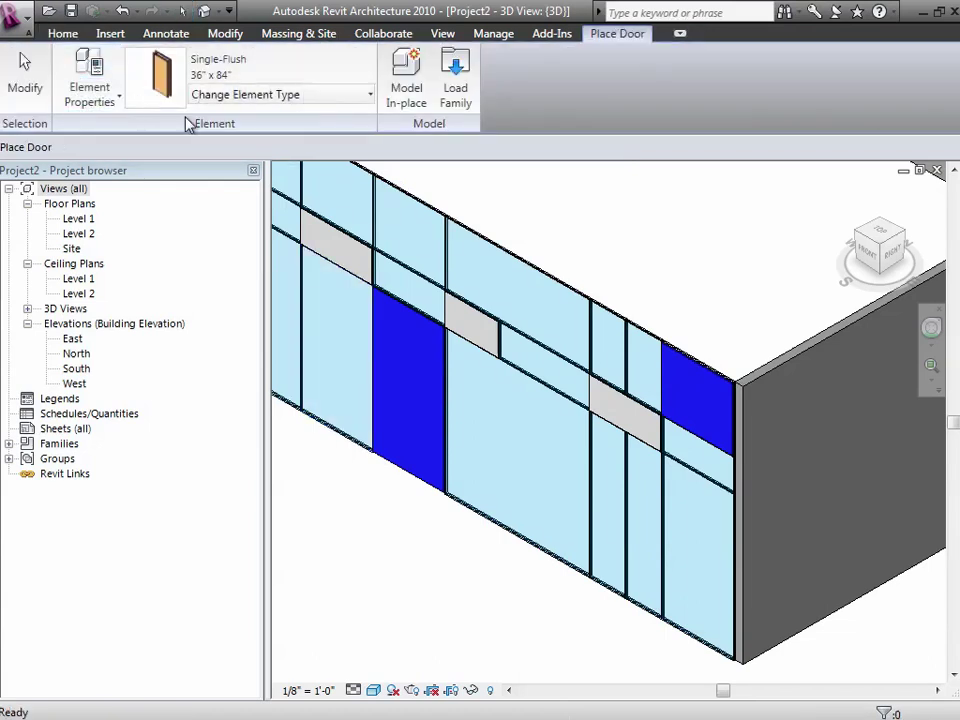
pyautogui.click(456, 93)
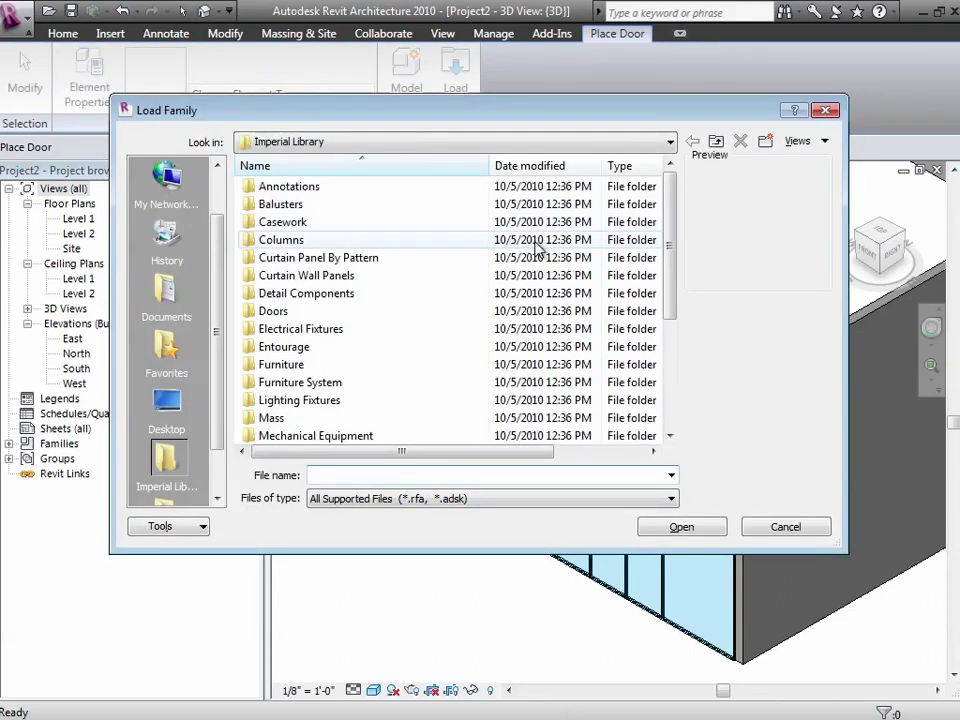
pyautogui.doubleClick(292, 313)
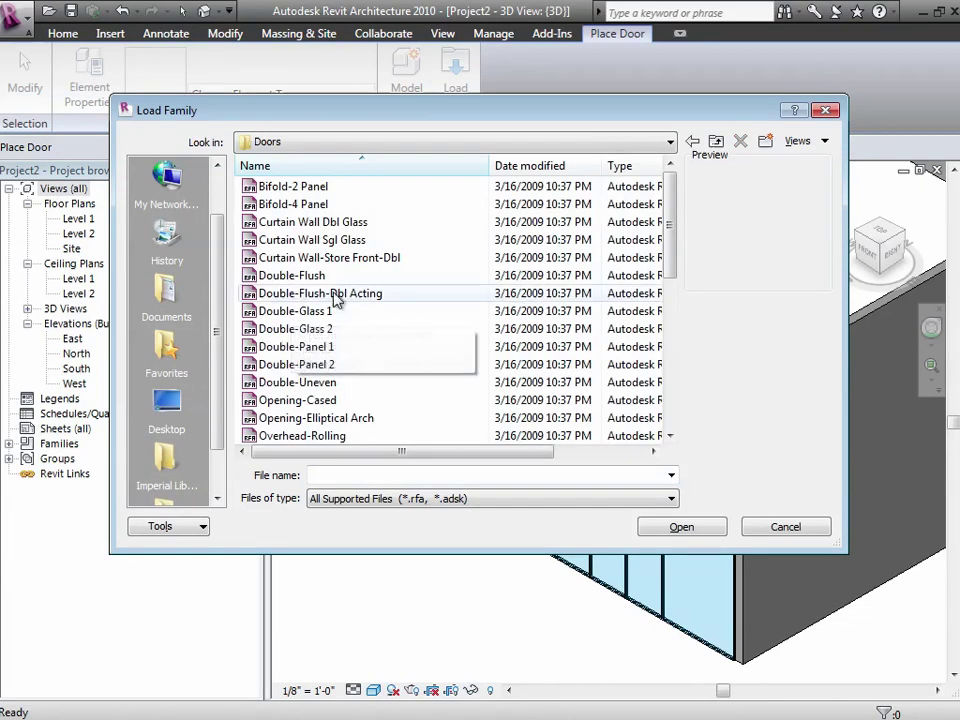
pyautogui.click(321, 225)
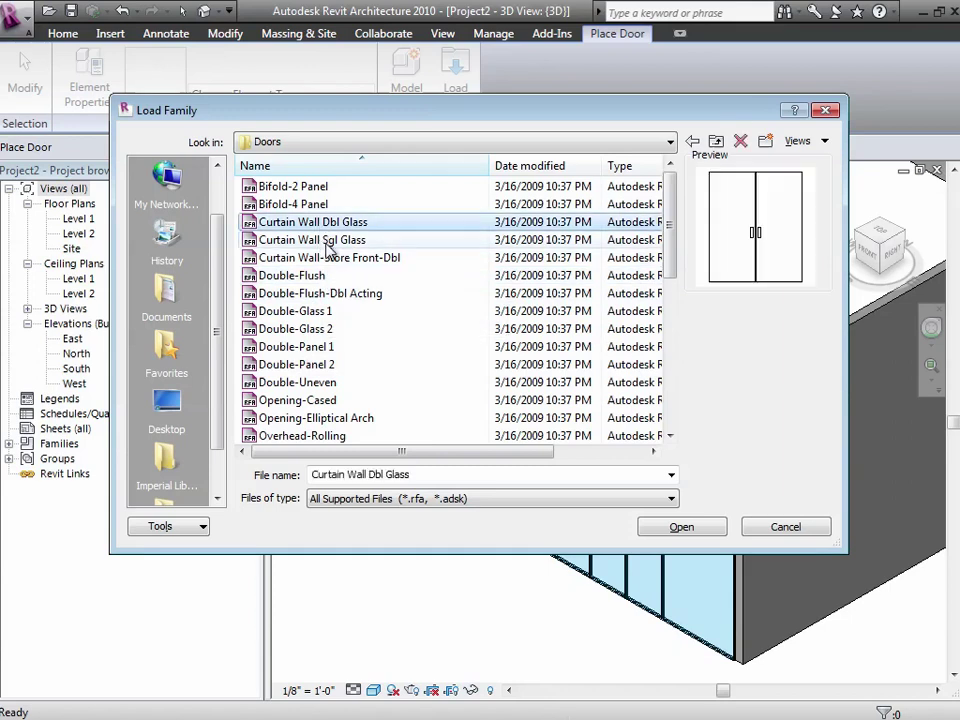
pyautogui.keyDown('ctrl'); pyautogui.click(312, 240); pyautogui.keyUp('ctrl')
pyautogui.keyDown('ctrl'); pyautogui.click(326, 260); pyautogui.keyUp('ctrl')
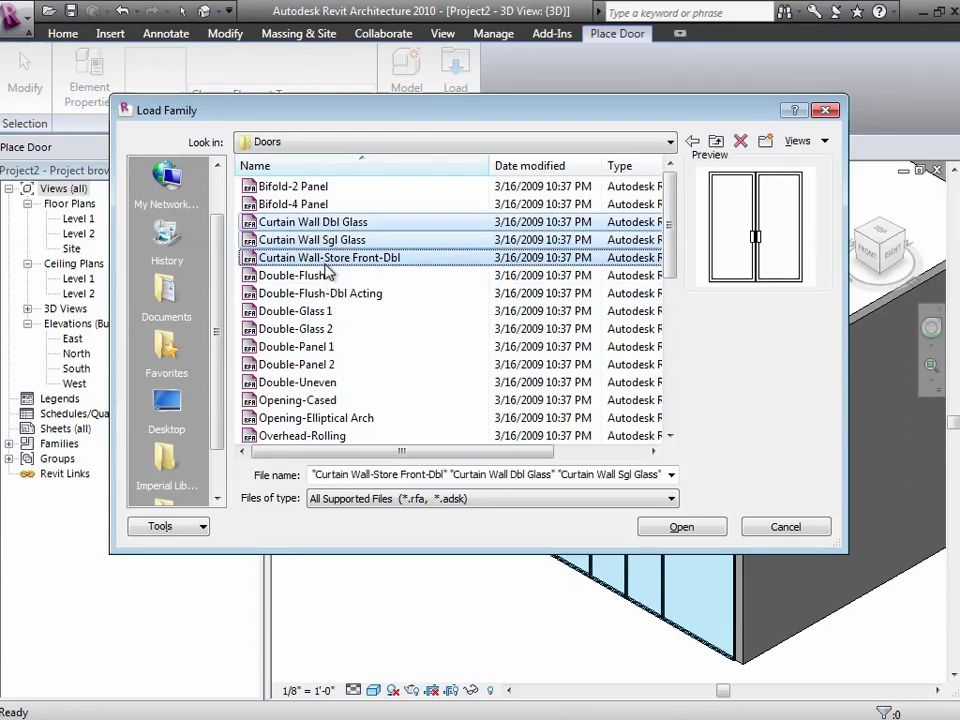
pyautogui.click(664, 531)
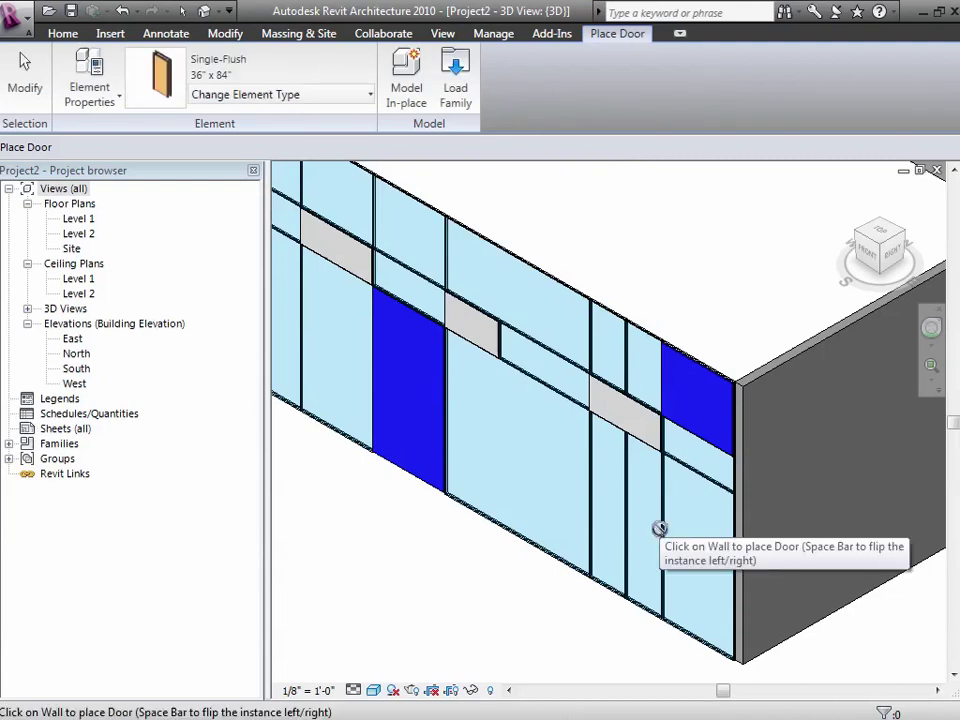
pyautogui.click(25, 75)
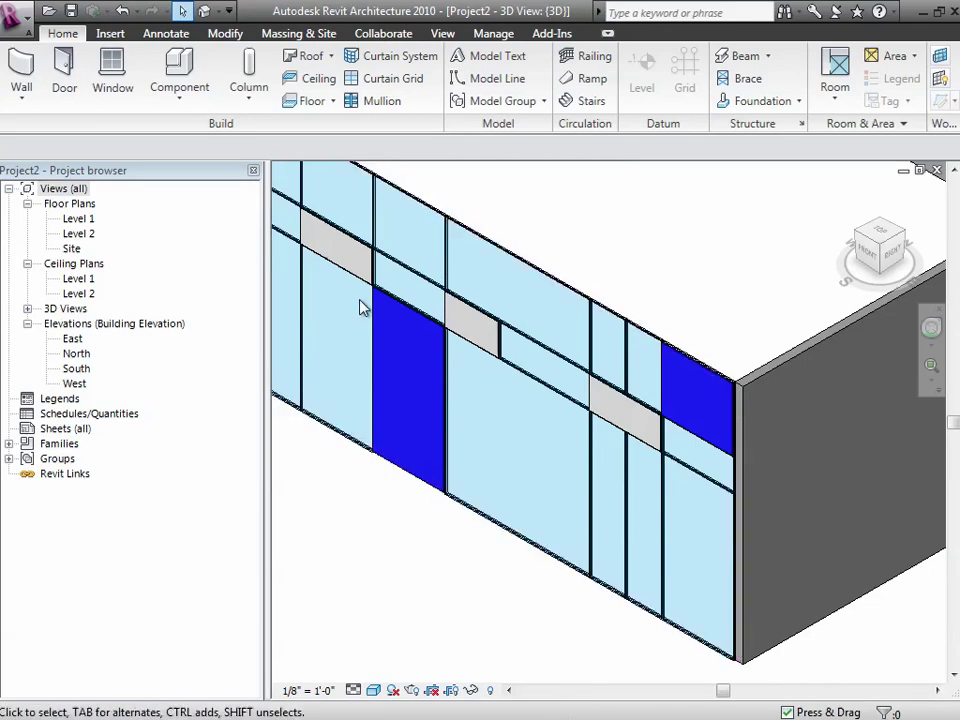
# - Change the lower glazed panel beside the large blue panel to the Curtain Wall Dbl Glass door type
pyautogui.press('Tab')
pyautogui.click(308, 327)
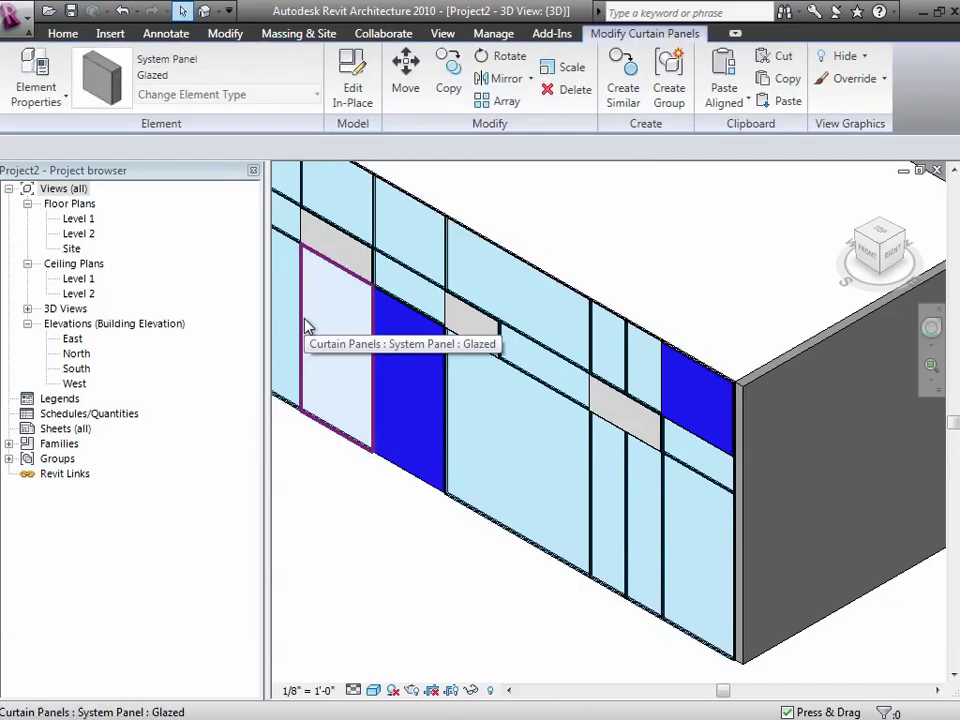
pyautogui.click(219, 97)
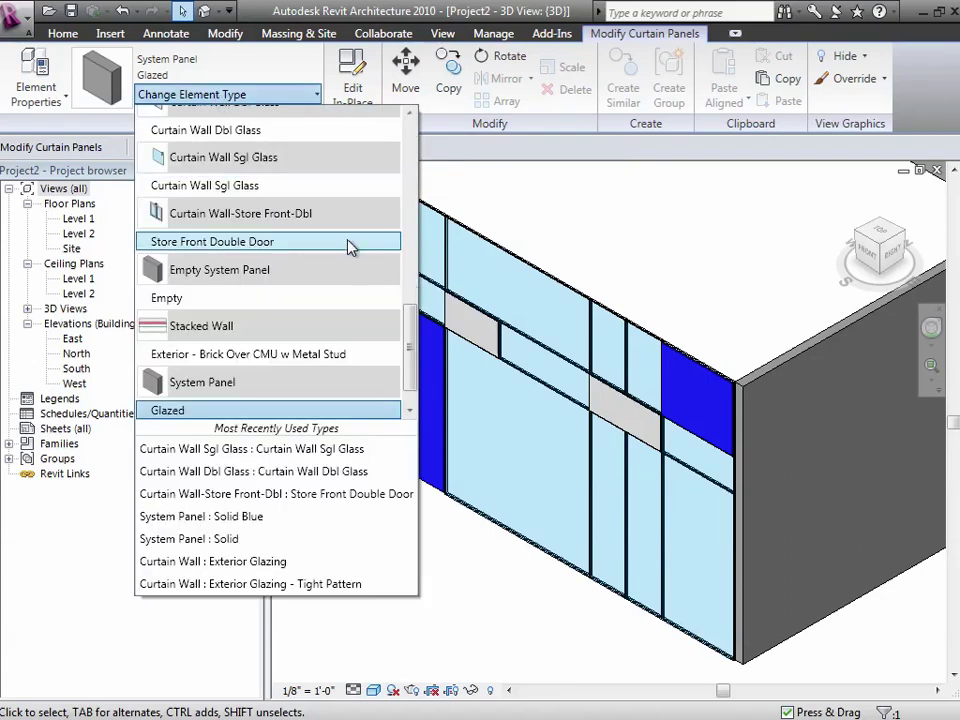
pyautogui.click(263, 132)
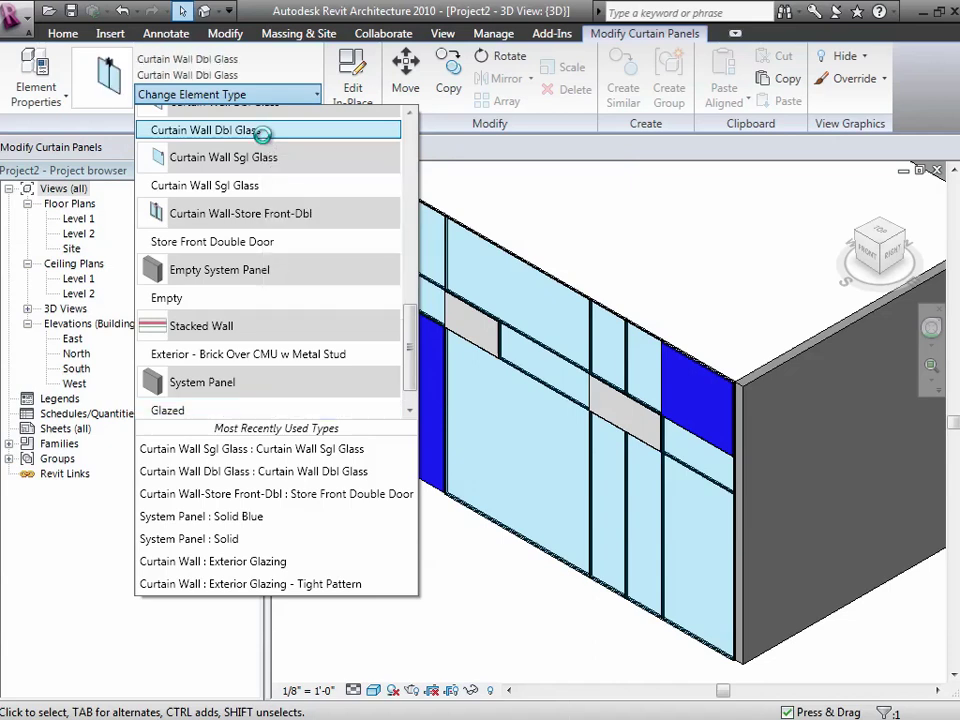
pyautogui.click(436, 586)
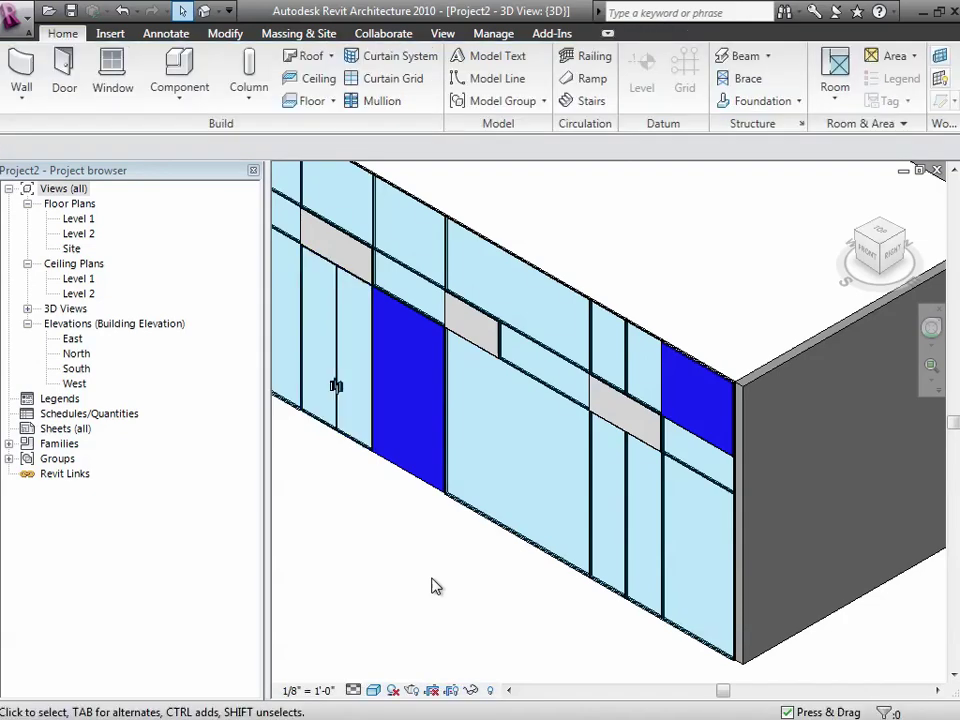
# - Delete the 1" Square mullion running along the bottom of the double glass door
pyautogui.press('Tab')
pyautogui.press('Tab')
pyautogui.click(346, 447)
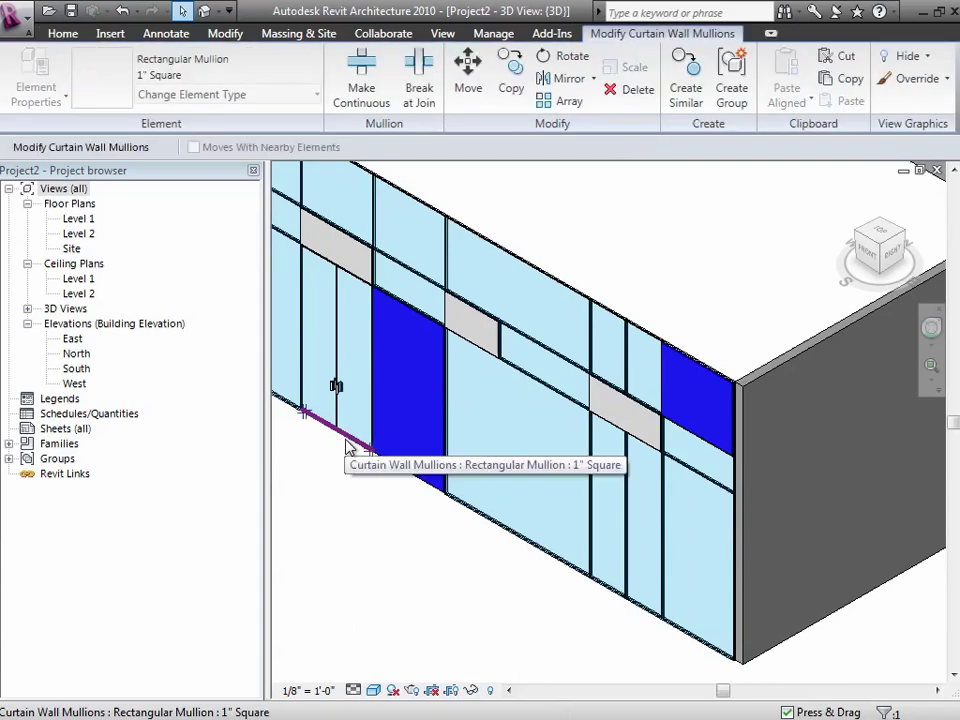
pyautogui.press('Escape')
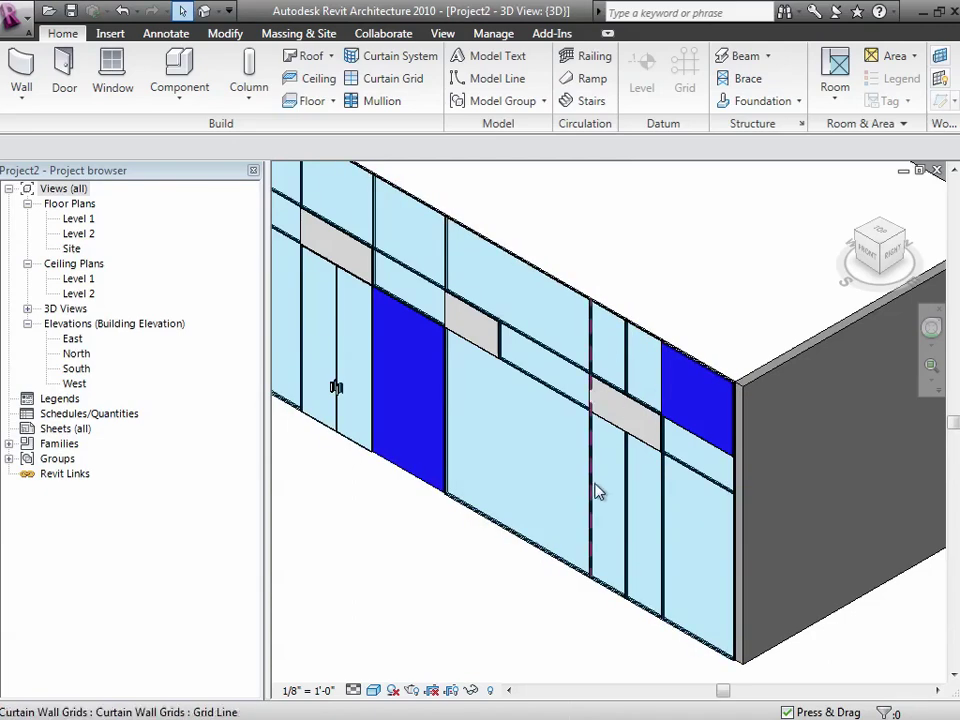
# - Change the narrow lower glazed panel farther from the building corner to the Curtain Wall Sgl Glass door type
pyautogui.press('Tab')
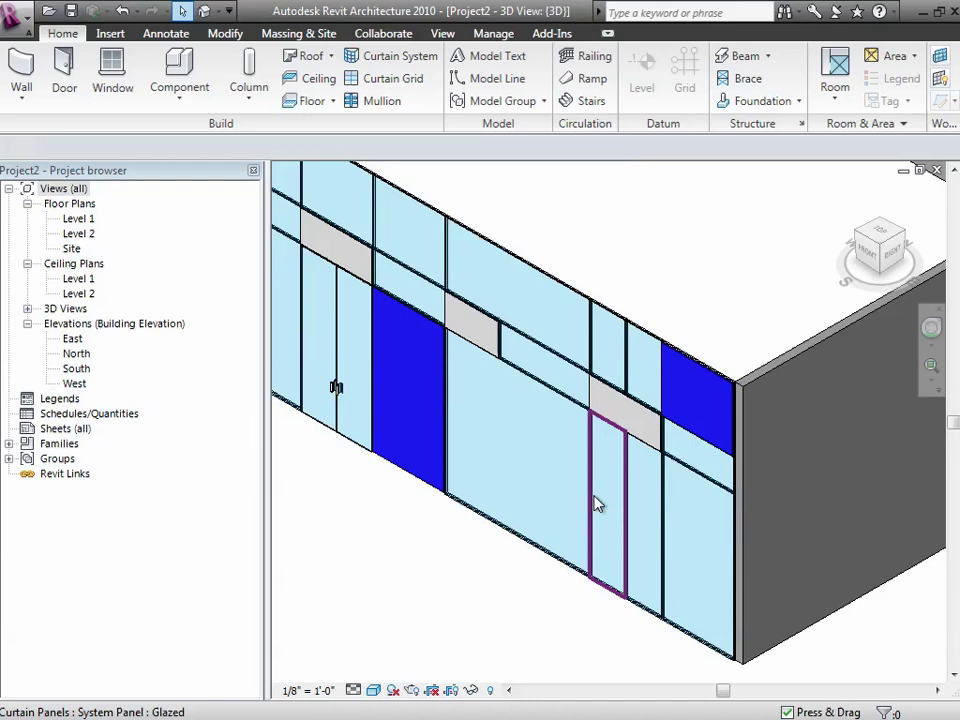
pyautogui.click(596, 503)
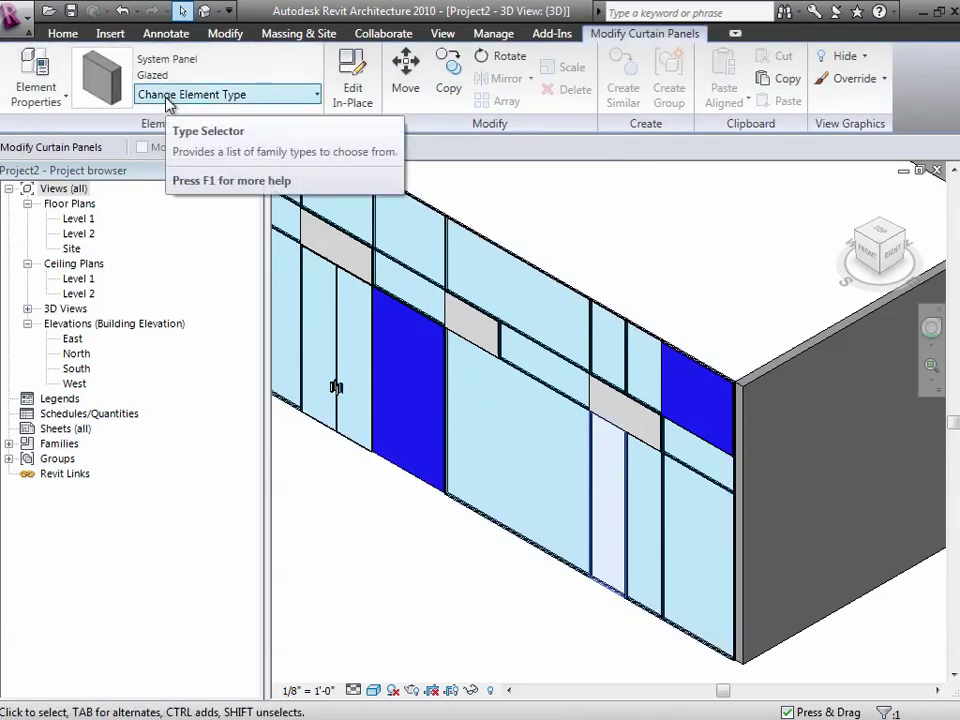
pyautogui.click(168, 97)
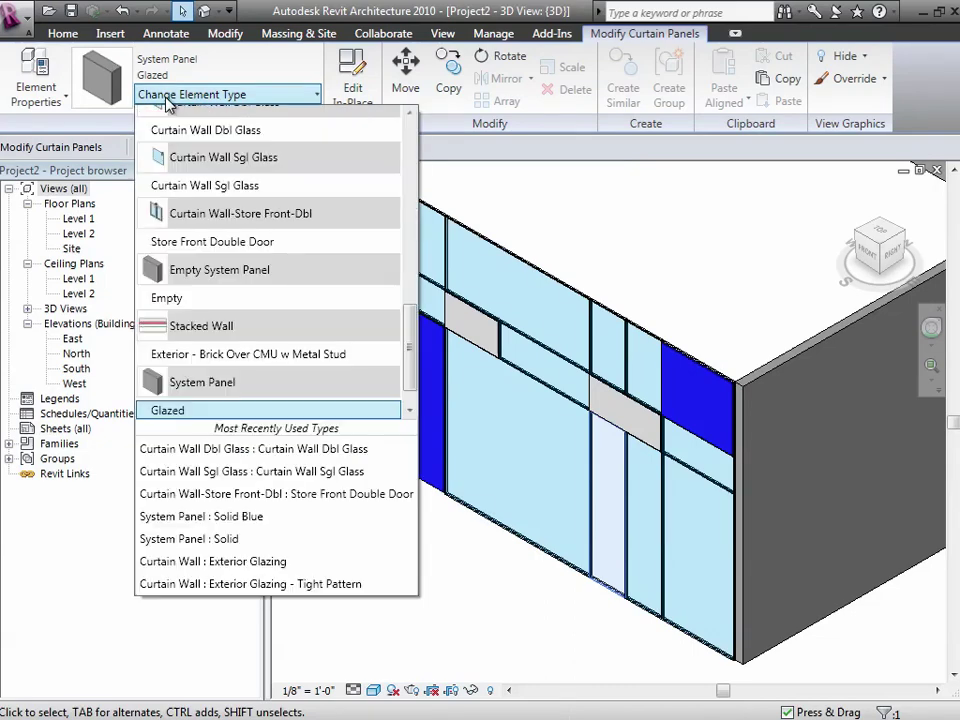
pyautogui.click(214, 185)
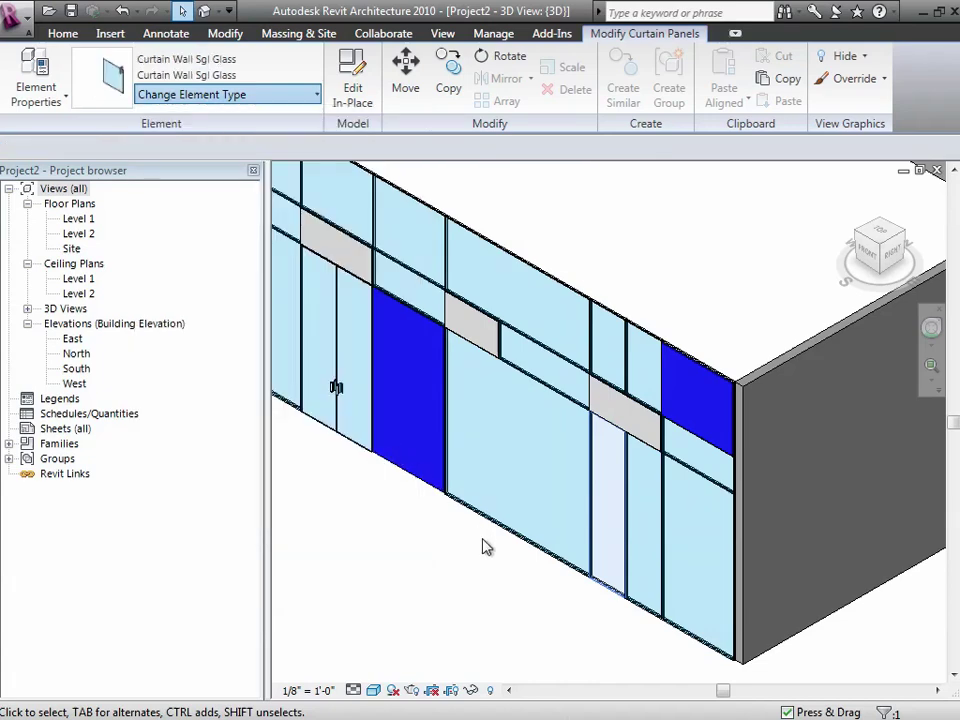
pyautogui.click(489, 590)
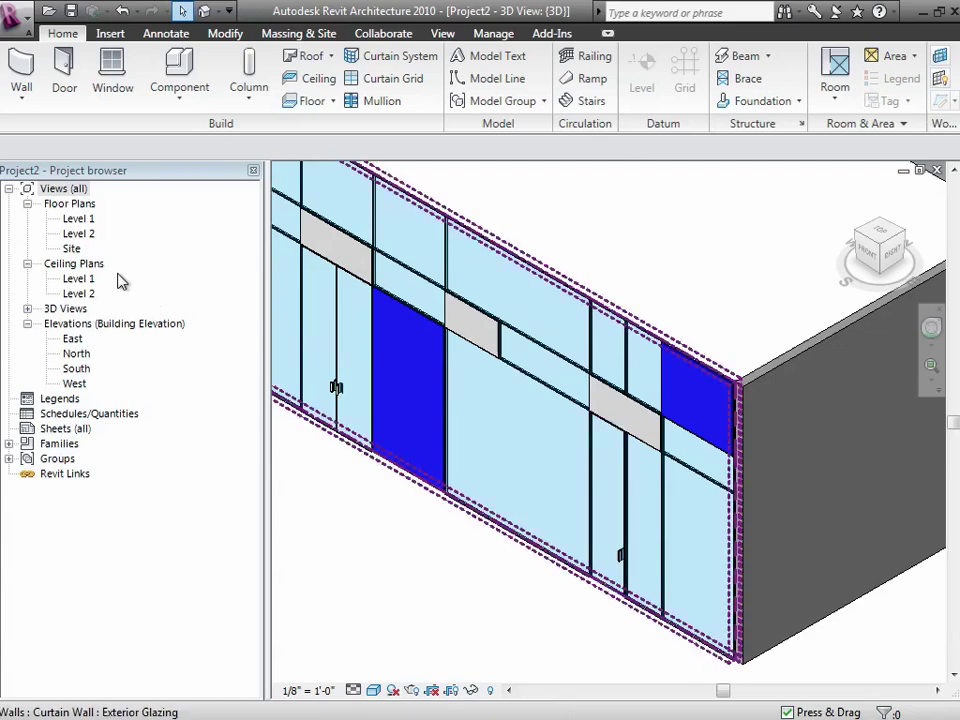
# - Flip the double and single glass doors in the Level 1 floor plan so both swing into the building
pyautogui.doubleClick(80, 220)
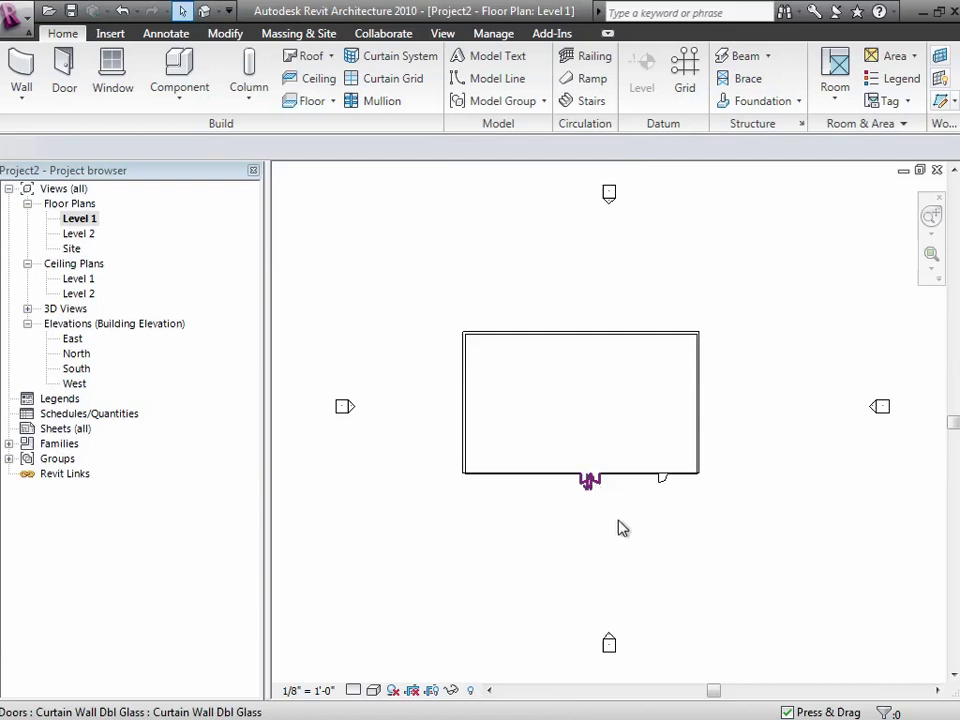
pyautogui.click(589, 489)
pyautogui.click(592, 490)
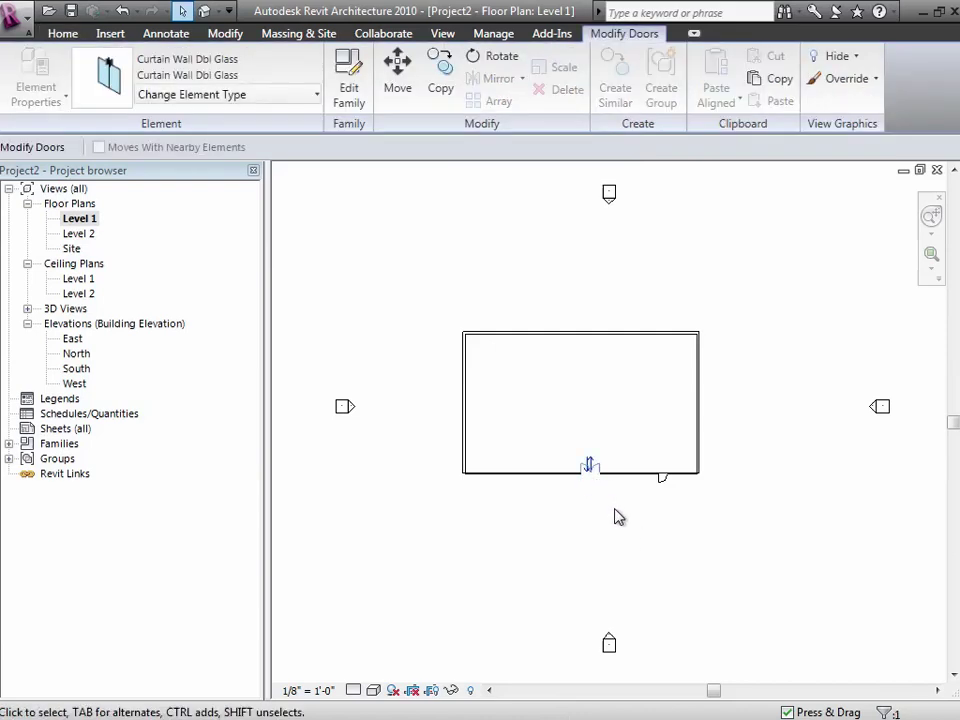
pyautogui.click(664, 489)
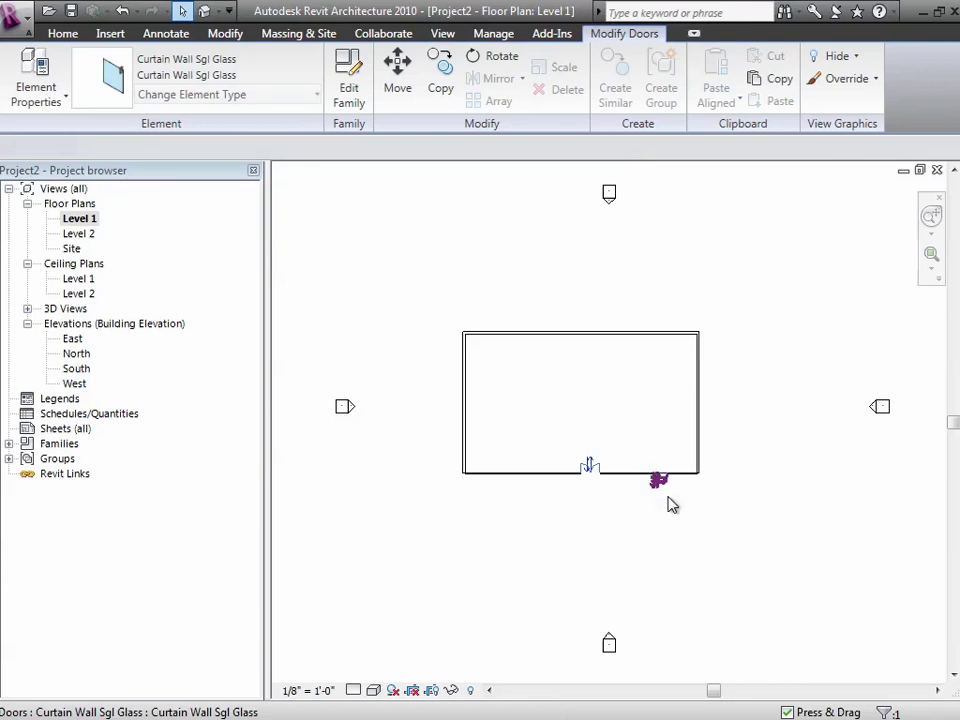
pyautogui.click(659, 495)
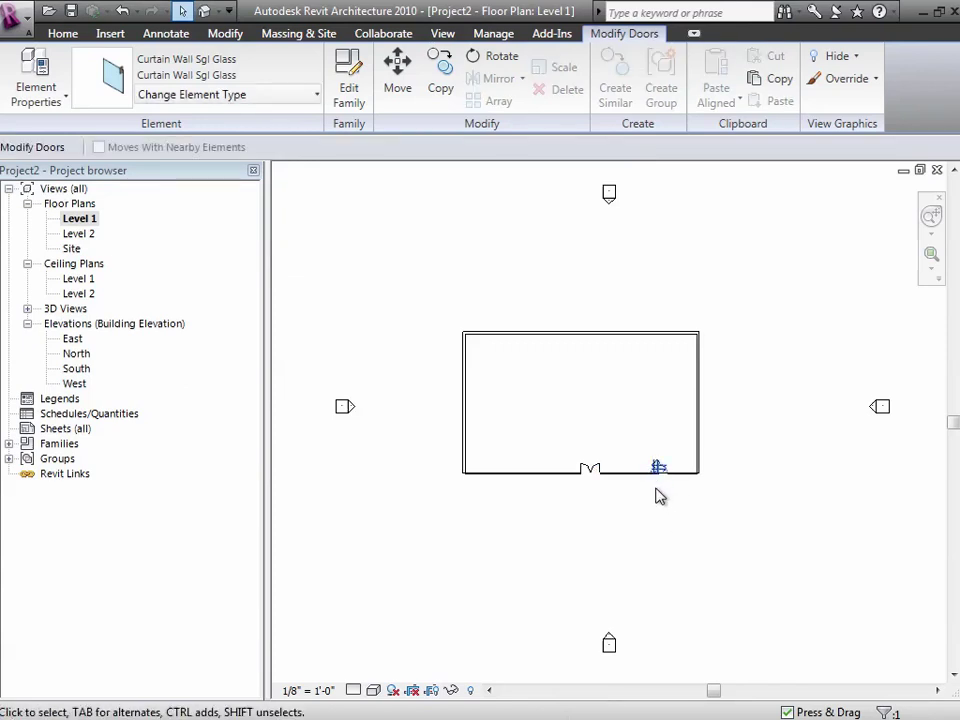
# - Flip the single glass door's hinges to the jamb nearer the building corner, then deselect the door
pyautogui.click(930, 253)
pyautogui.moveTo(627, 436); pyautogui.dragTo(694, 523)
pyautogui.click(608, 362)
pyautogui.click(507, 481)
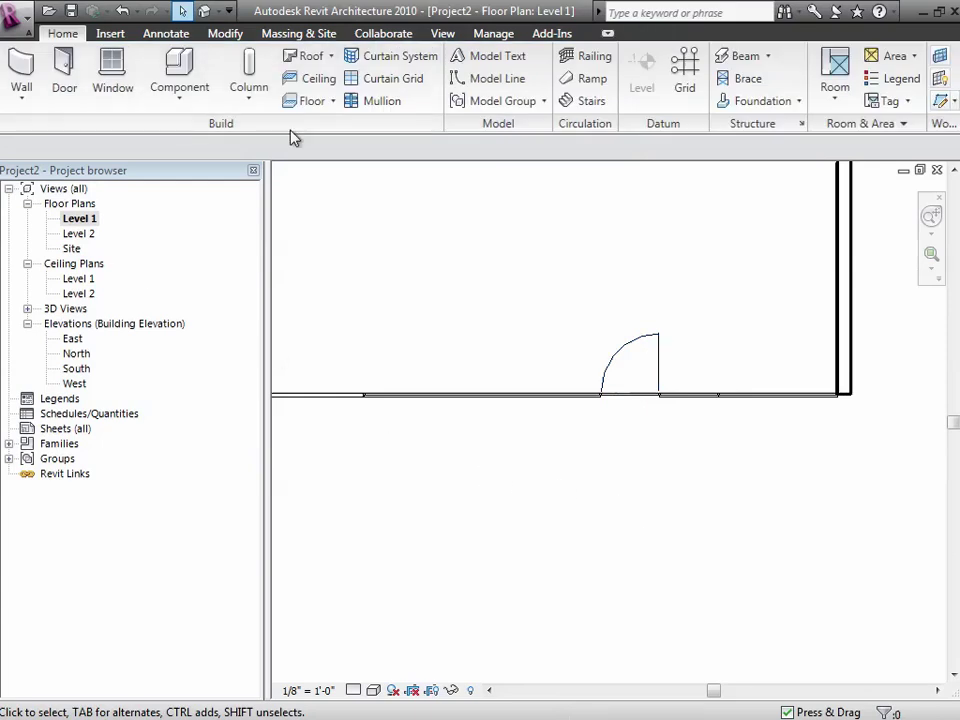
# - In the 3D view, examine the loadable door families in the Imperial Library's Doors folder and its folder path, without loading any
pyautogui.click(204, 12)
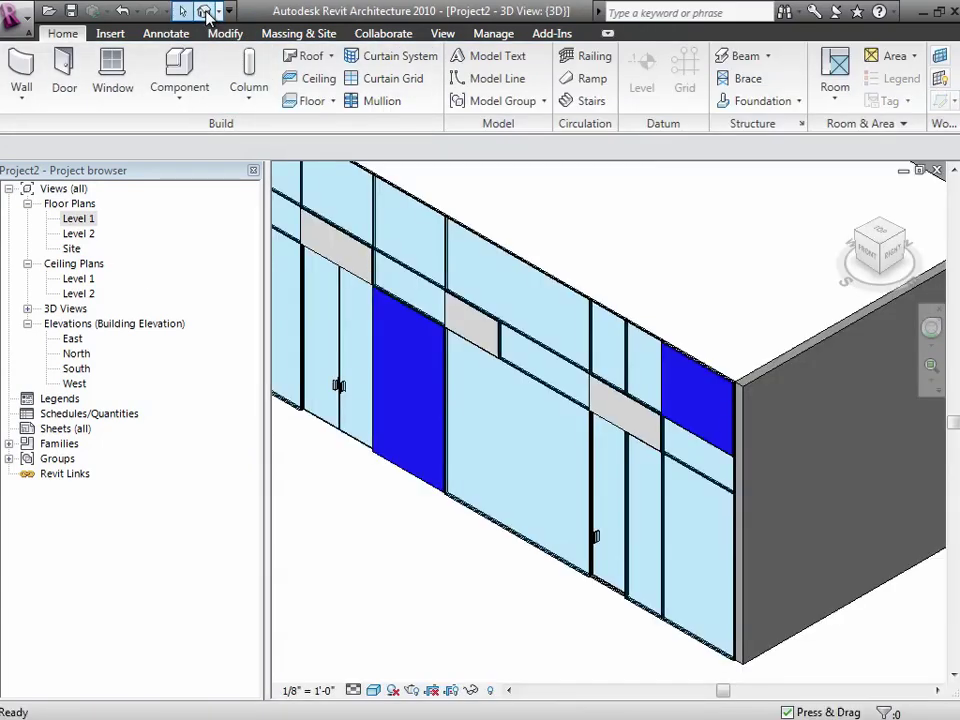
pyautogui.click(66, 80)
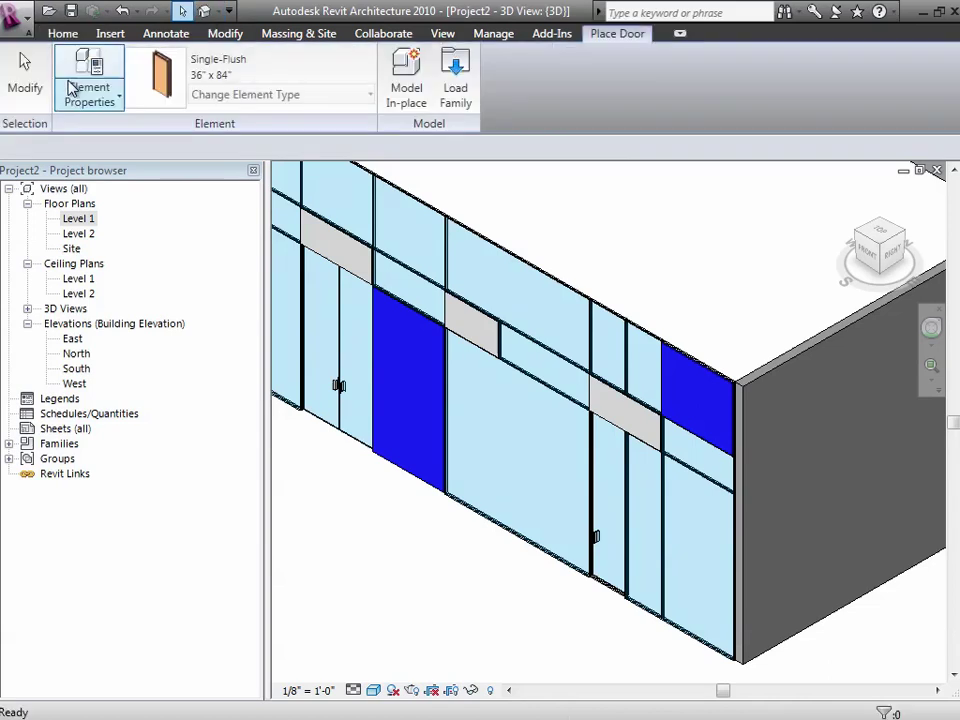
pyautogui.click(455, 90)
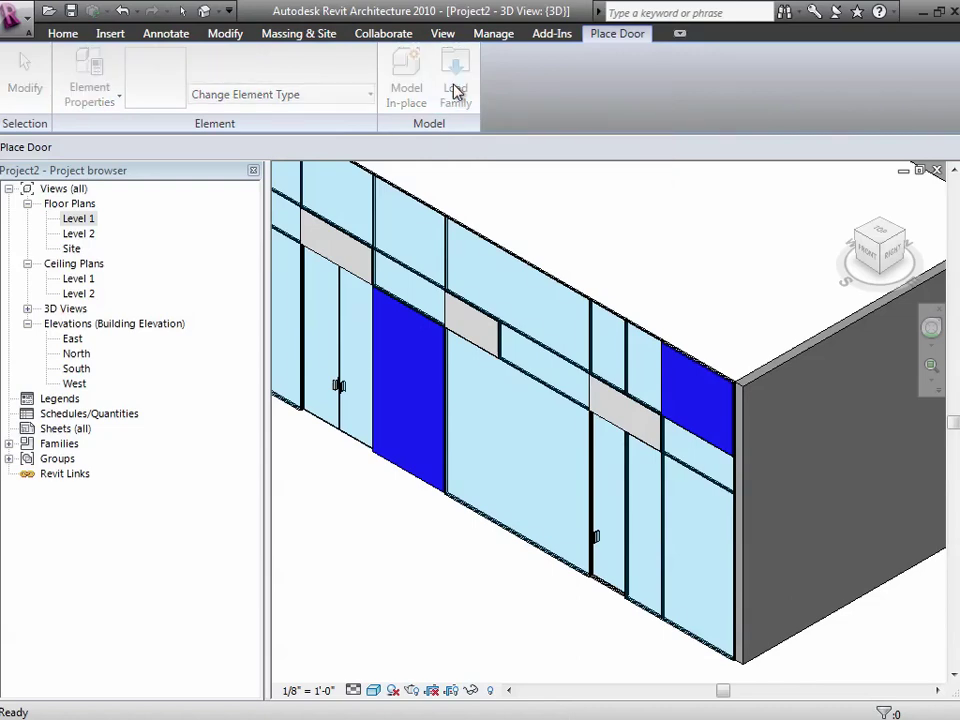
pyautogui.doubleClick(285, 311)
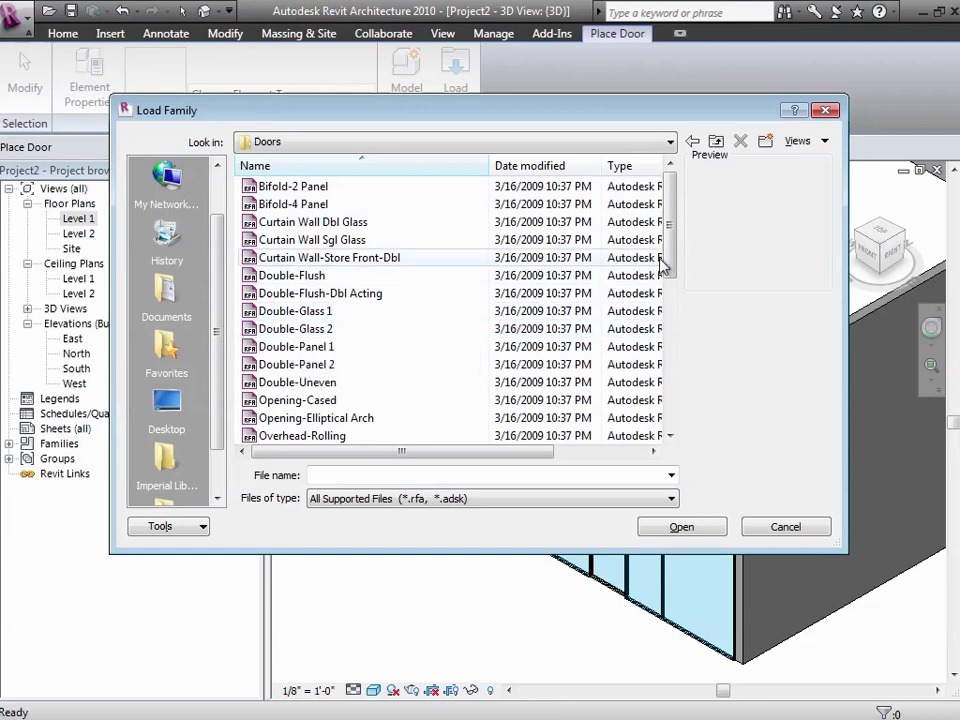
pyautogui.moveTo(675, 261); pyautogui.dragTo(677, 232)
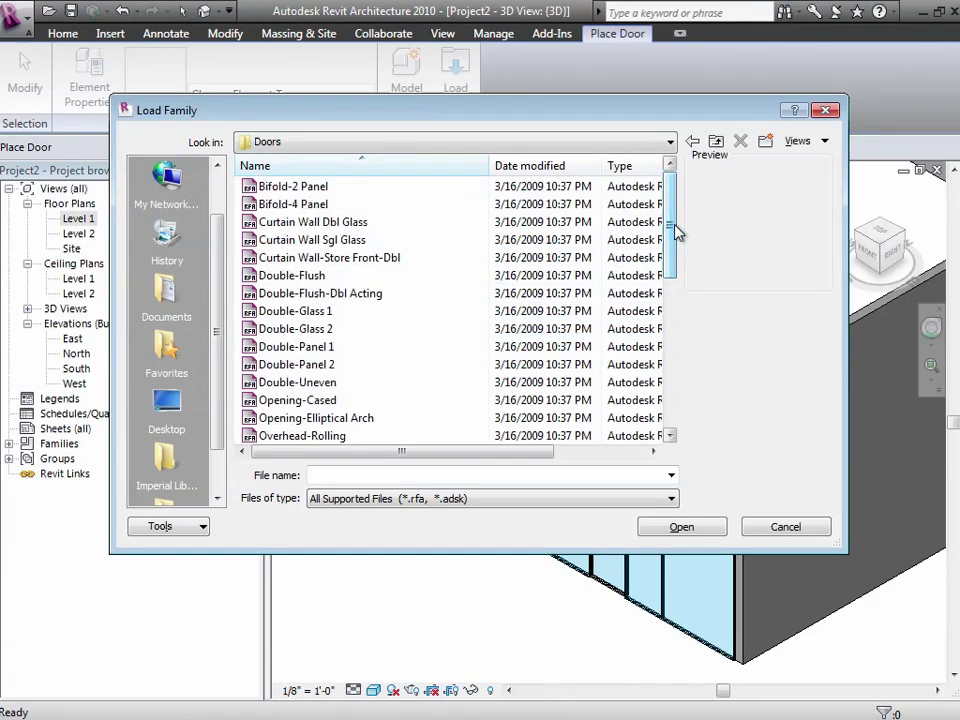
pyautogui.click(420, 143)
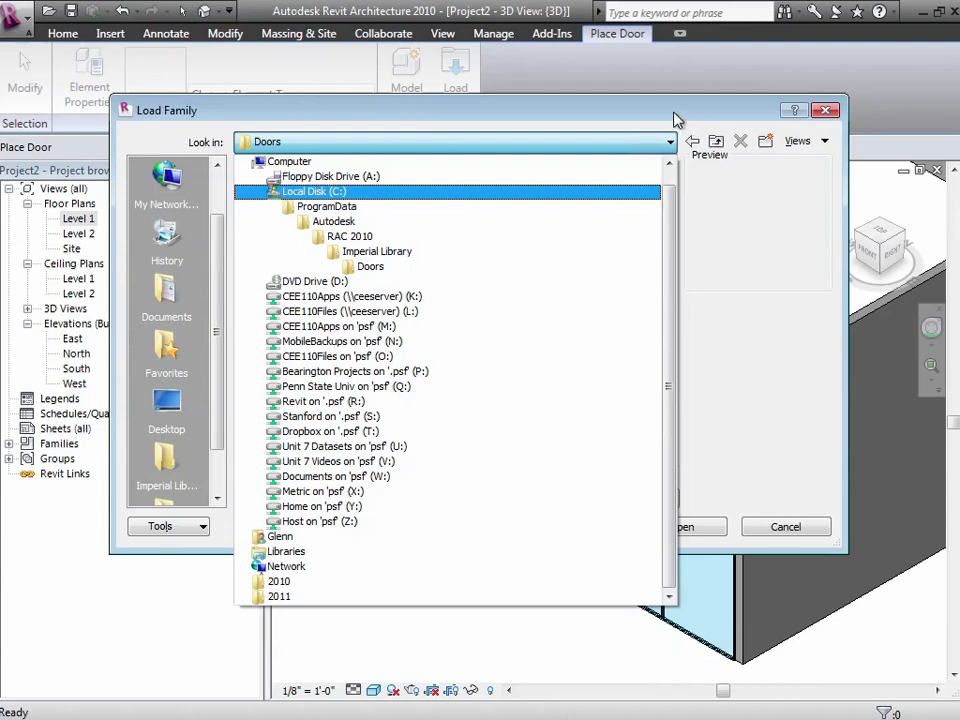
pyautogui.click(737, 366)
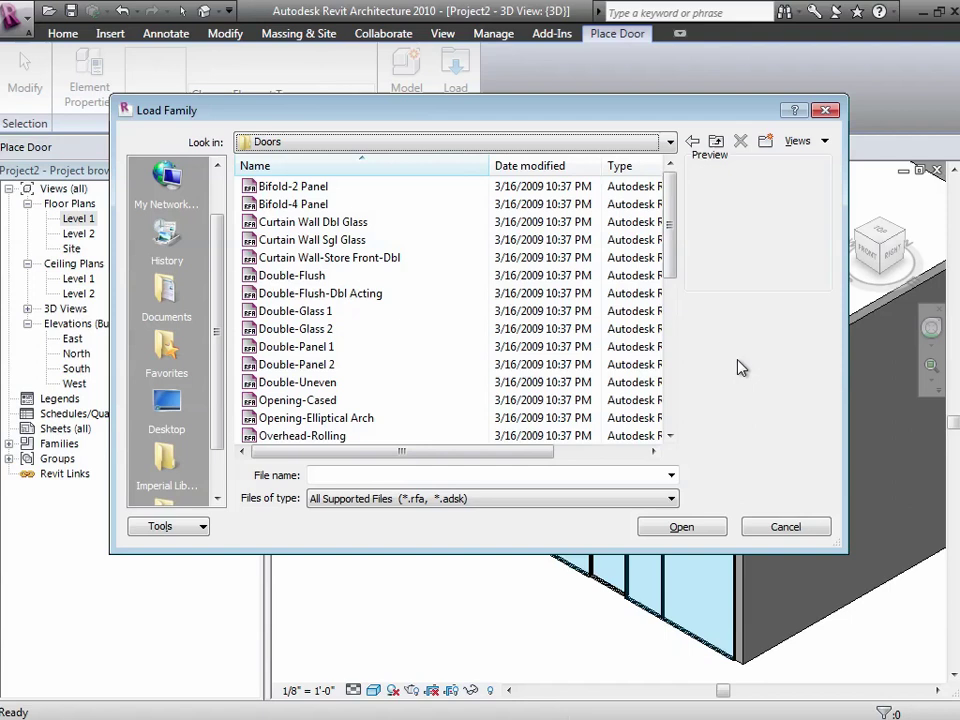
pyautogui.click(795, 528)
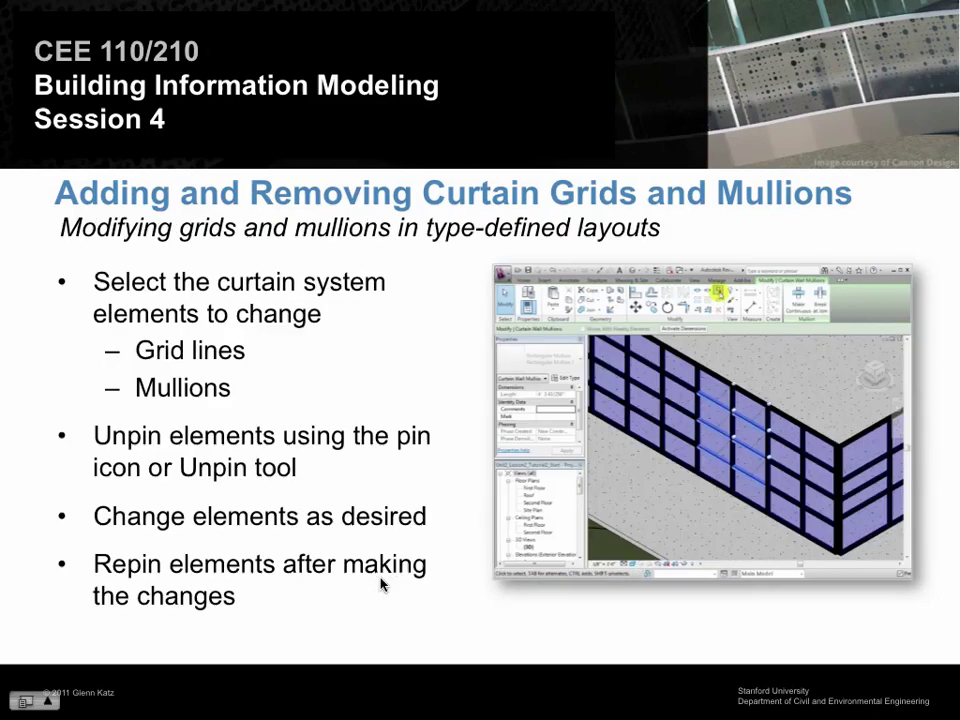
pyautogui.press('Right')
pyautogui.press('Right')
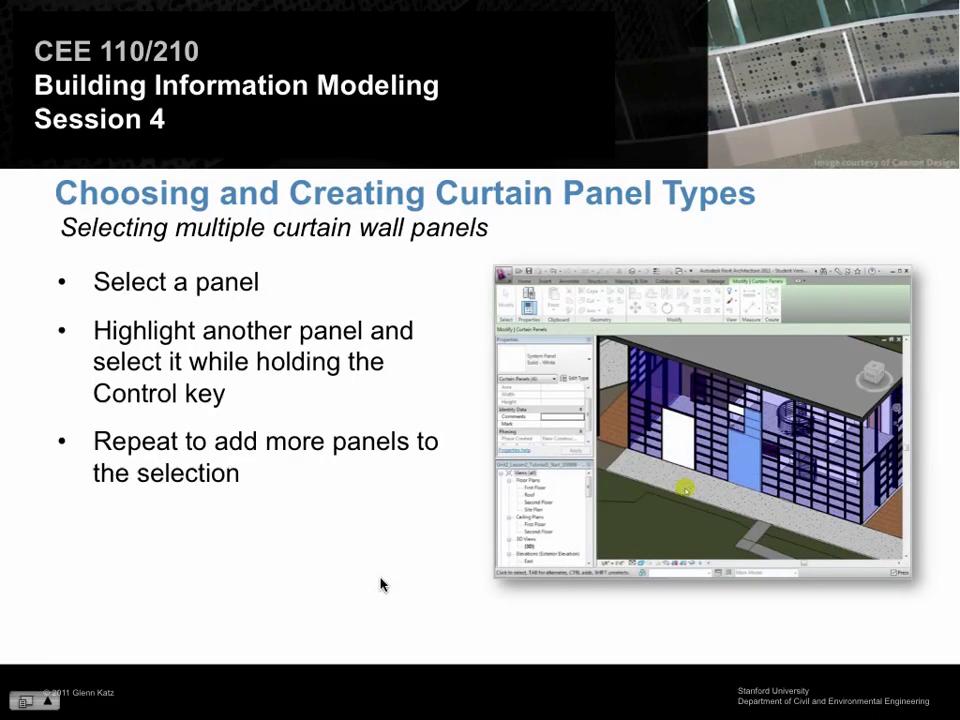
pyautogui.press('Right')
pyautogui.press('Right')
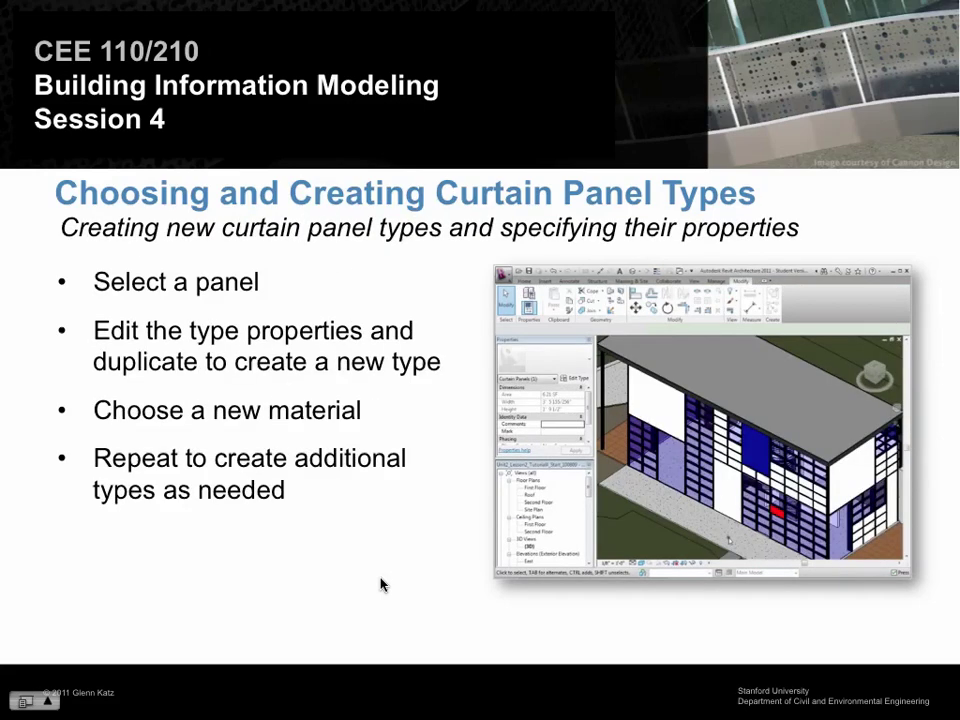